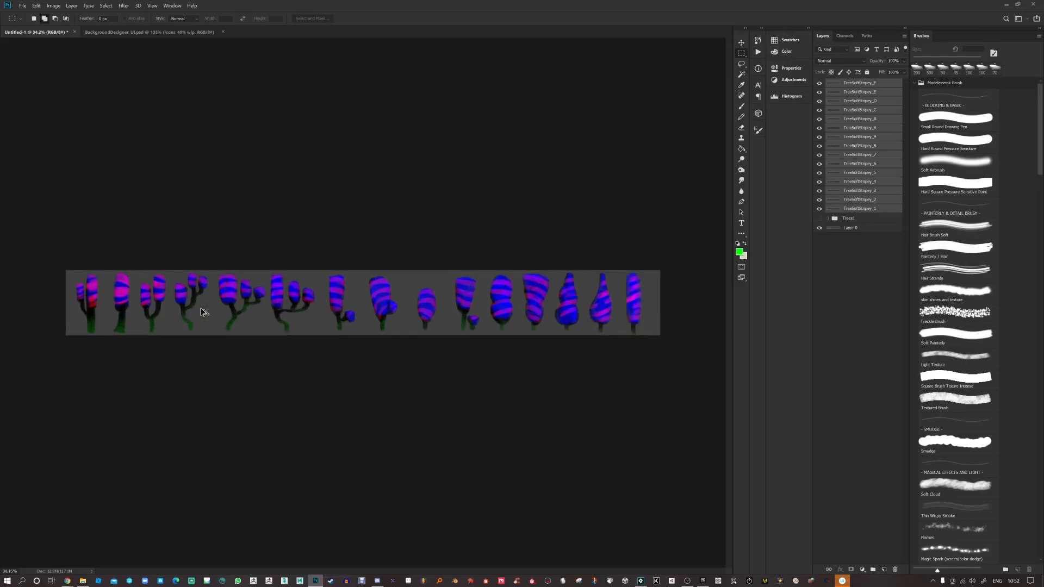
Step: Examine the row of striped tree drawings on the canvas, both up close and as a whole
scroll(424, 296, "down", 2)
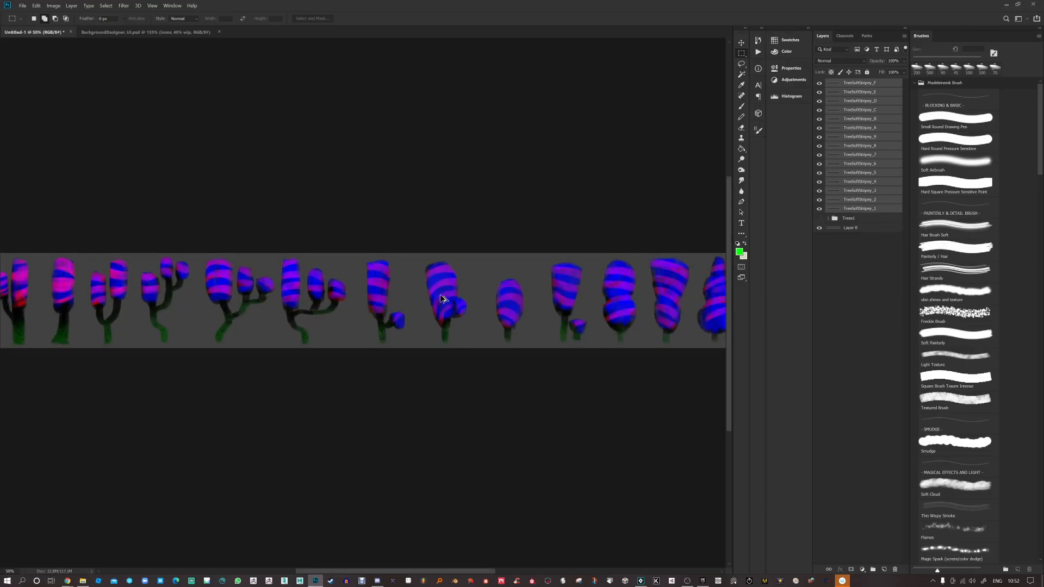
scroll(514, 292, "up", 7)
scroll(414, 299, "up", 3)
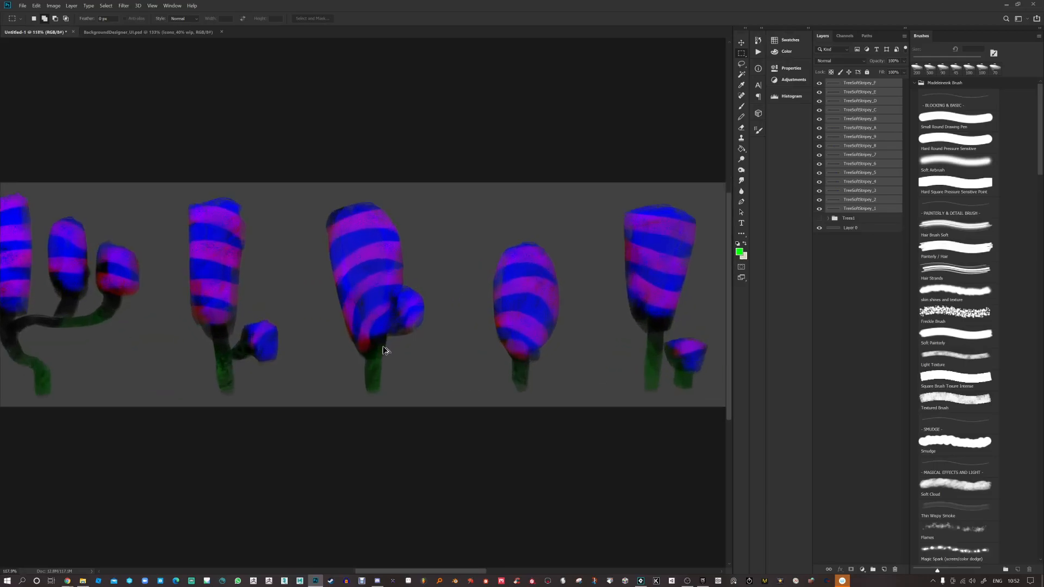
scroll(381, 265, "down", 4)
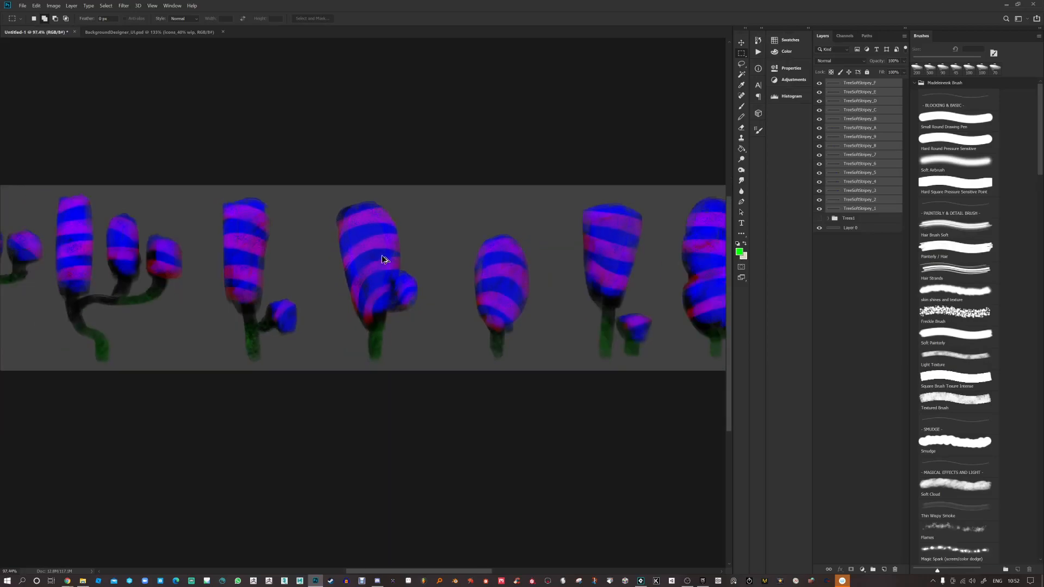
scroll(387, 296, "down", 2)
scroll(154, 291, "down", 2)
scroll(122, 282, "up", 1)
scroll(130, 282, "down", 1)
scroll(489, 287, "down", 1)
scroll(595, 300, "up", 1)
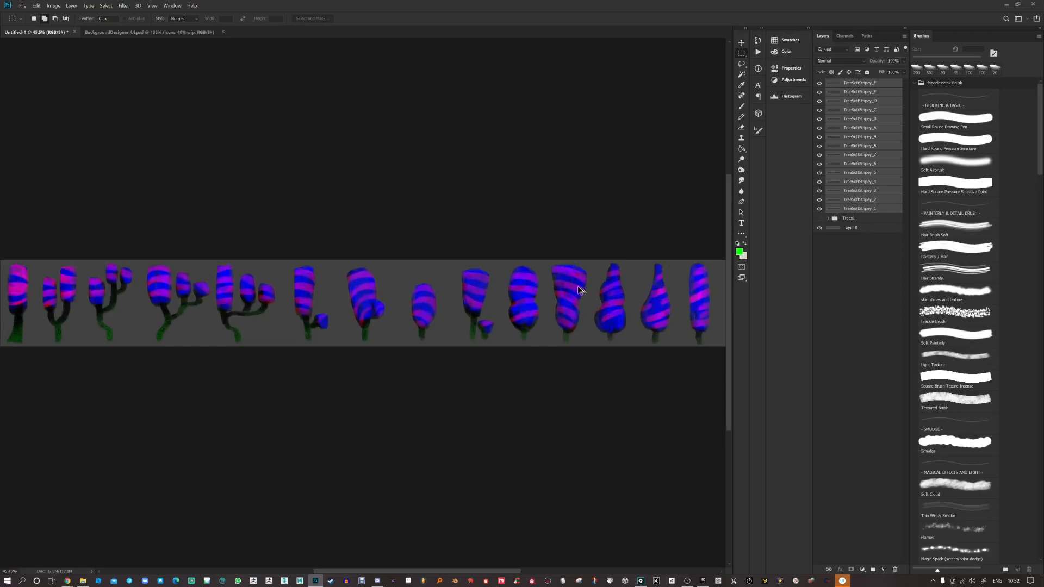
Step: Check which tree belongs to the TreeSoftStripey_1 layer by hiding and showing it, leaving that layer selected
left_click(860, 200)
scroll(461, 222, "down", 1)
scroll(461, 222, "down", 1)
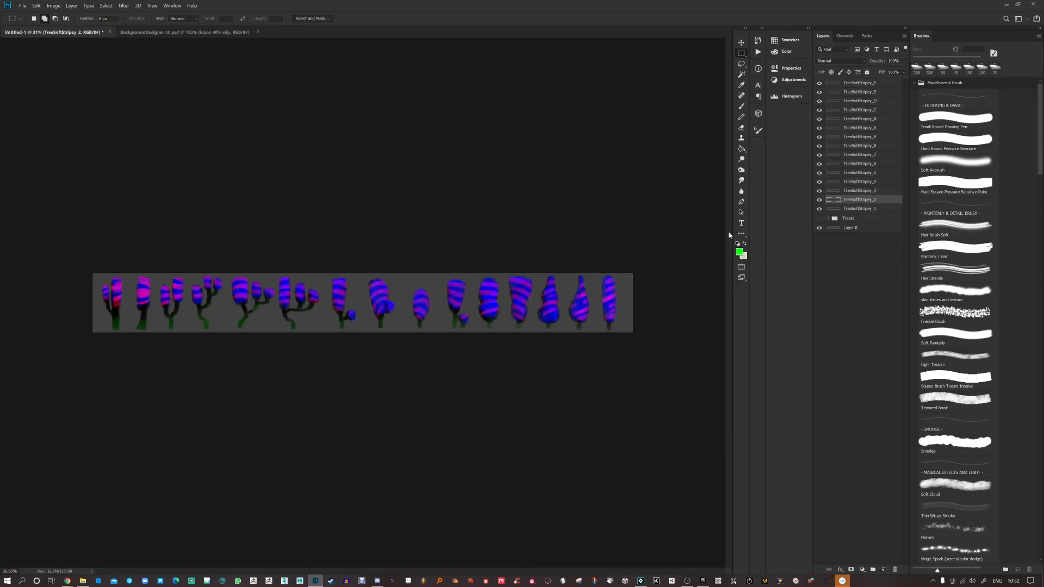
left_click(819, 210)
left_click(819, 209)
left_click(866, 209)
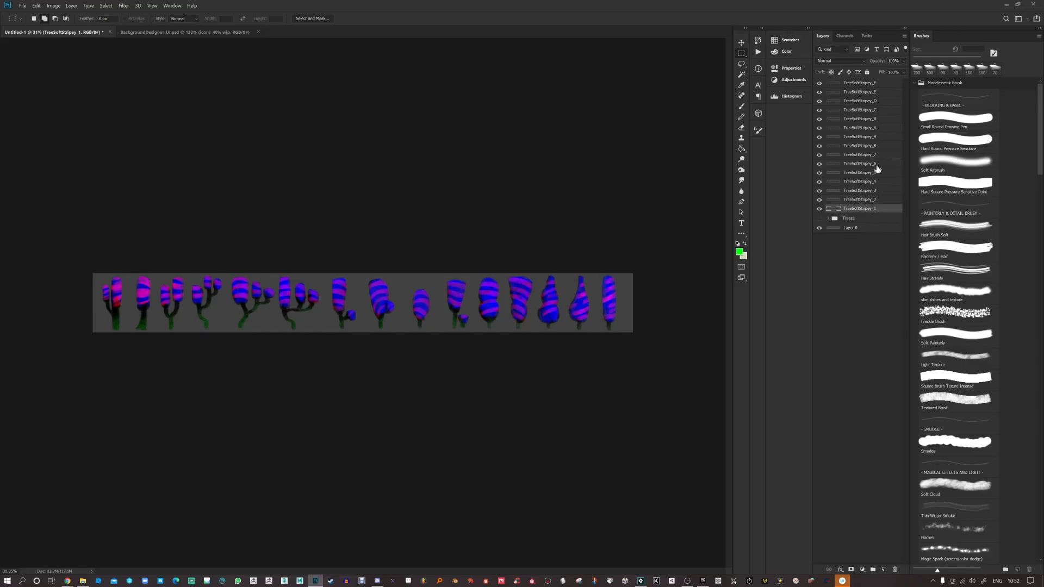
Step: Open Export As for the layers TreeSoftStripey_F through TreeSoftStripey_2 and preview TreeSoftStripey_5
left_click(859, 83)
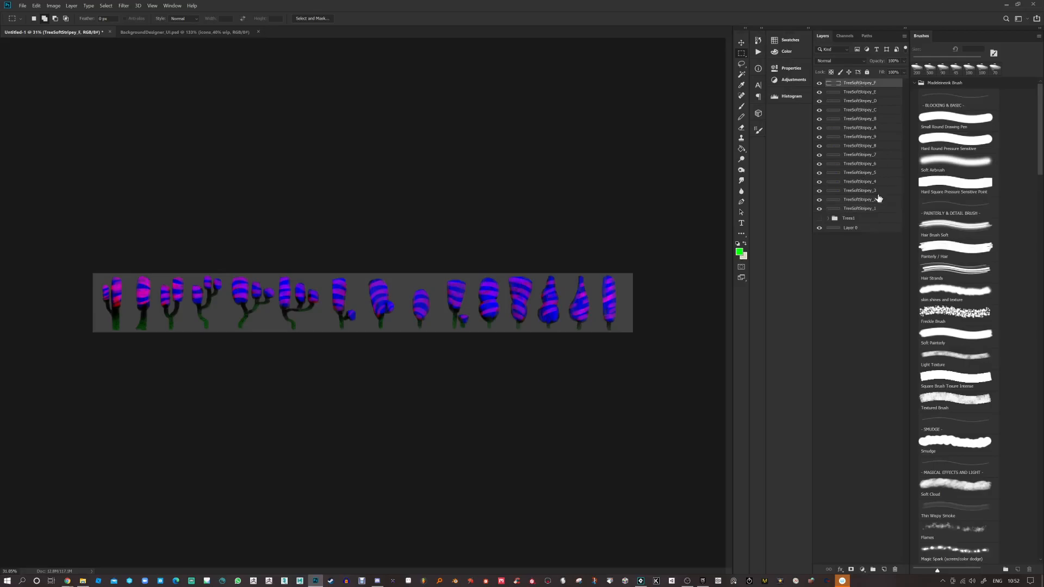
left_click(863, 209, "shift")
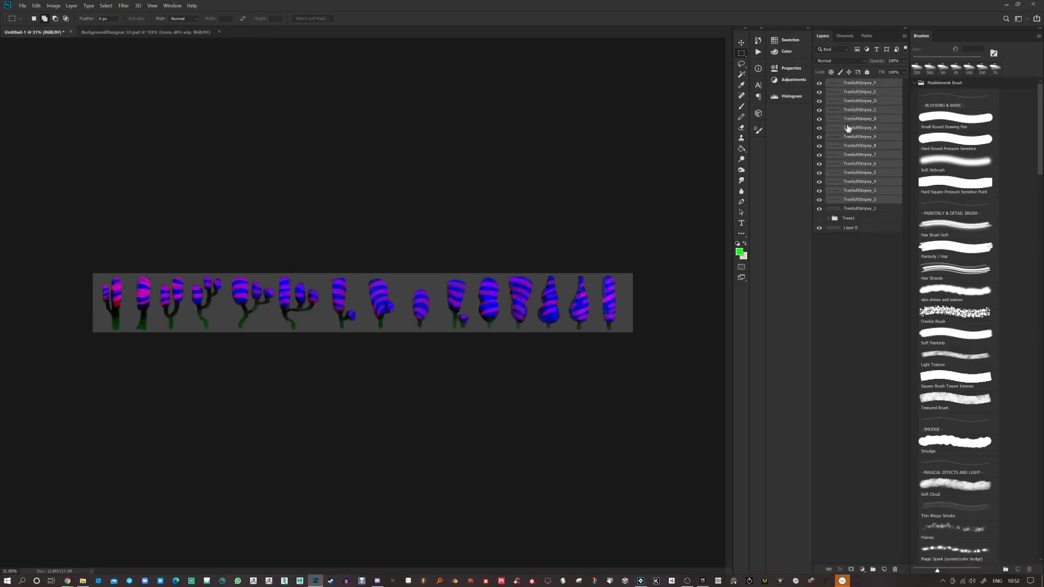
right_click(859, 191)
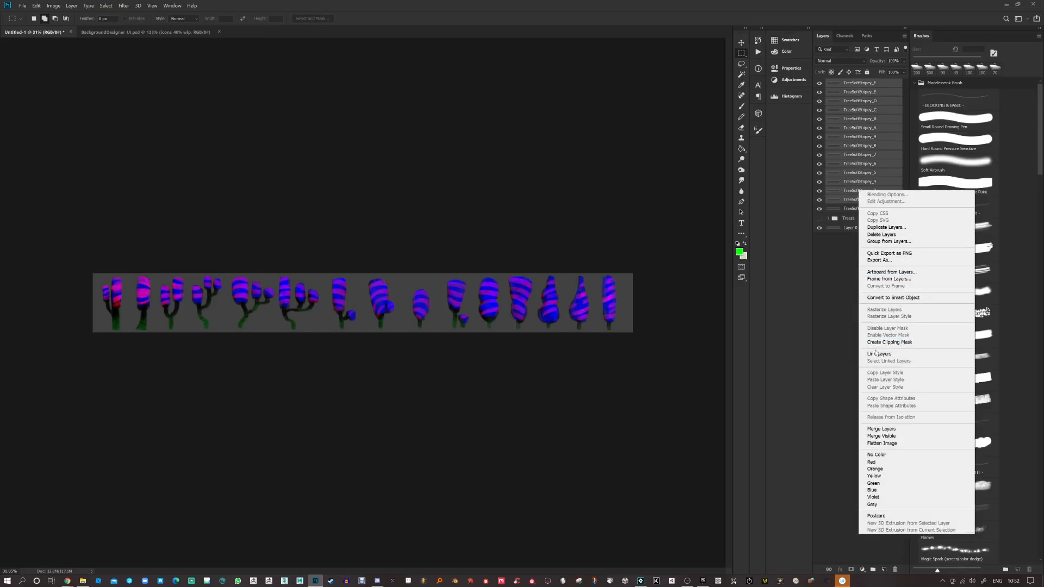
left_click(889, 260)
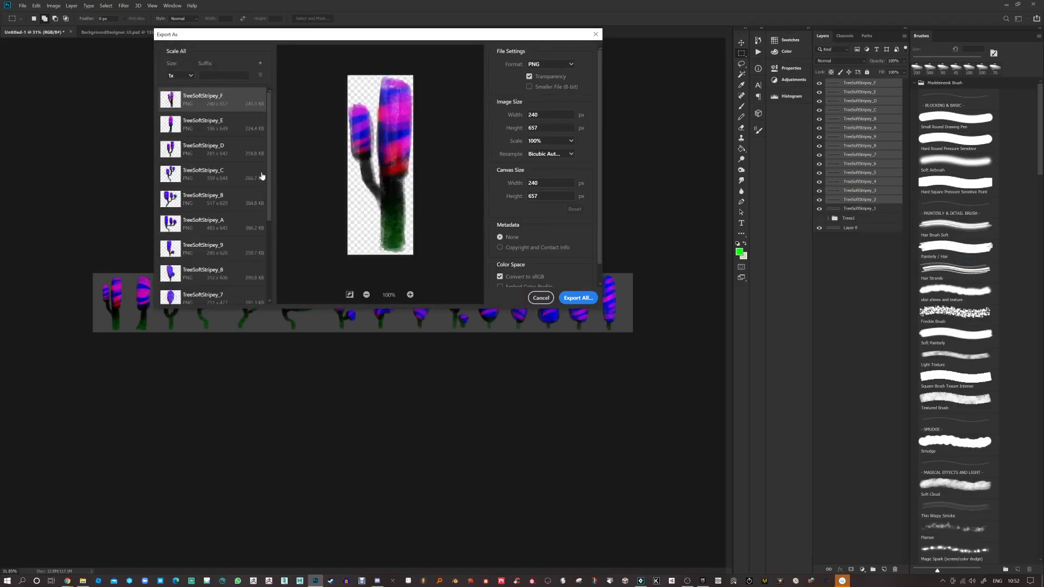
scroll(270, 183, "down", 3)
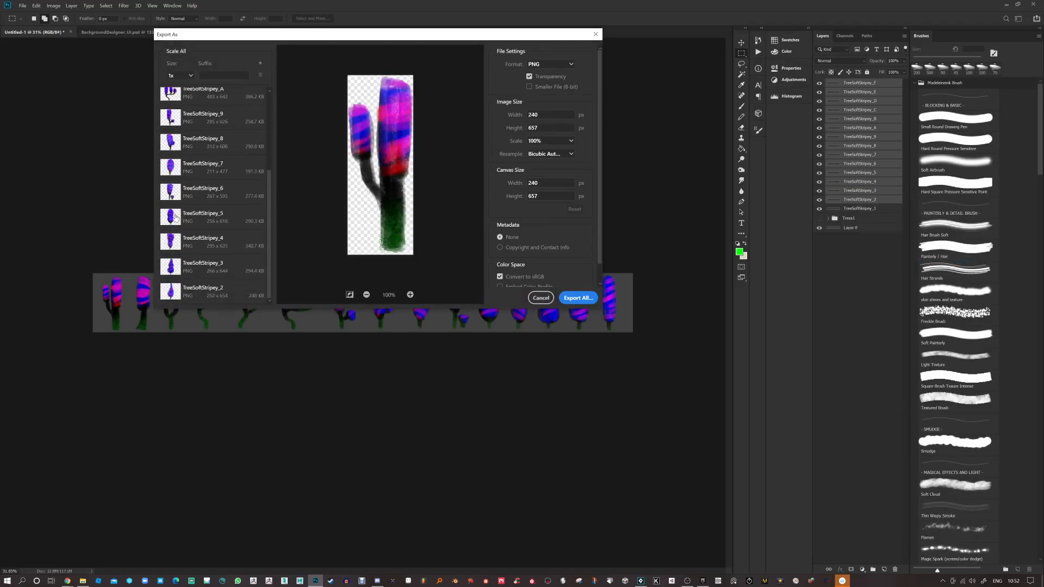
left_click(179, 216)
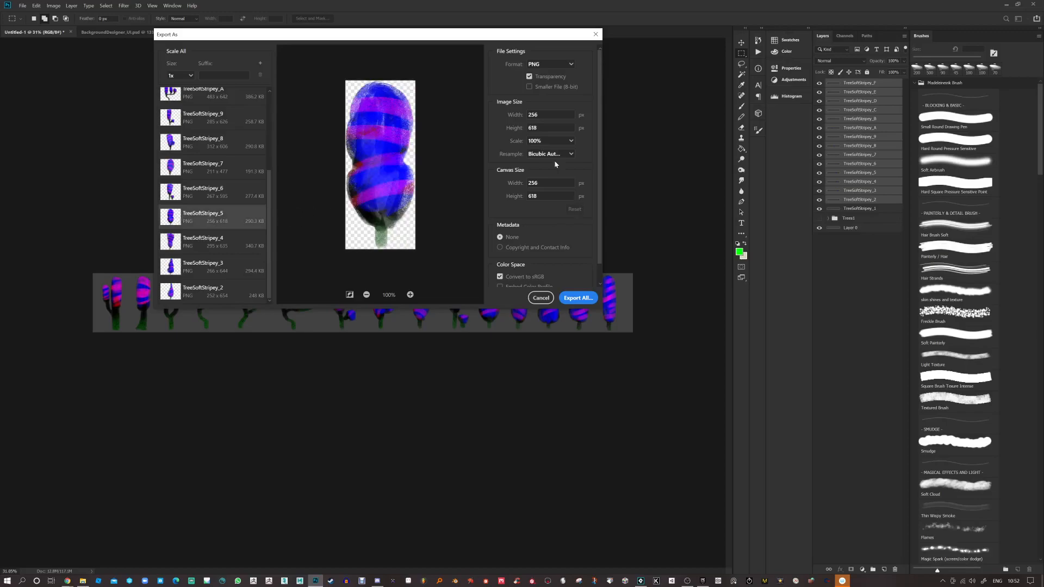
Step: Export all the listed tree layers as PNG files into BackdropDesigner's CUSTOM_BRUSHES folder on drive F:
left_click(583, 300)
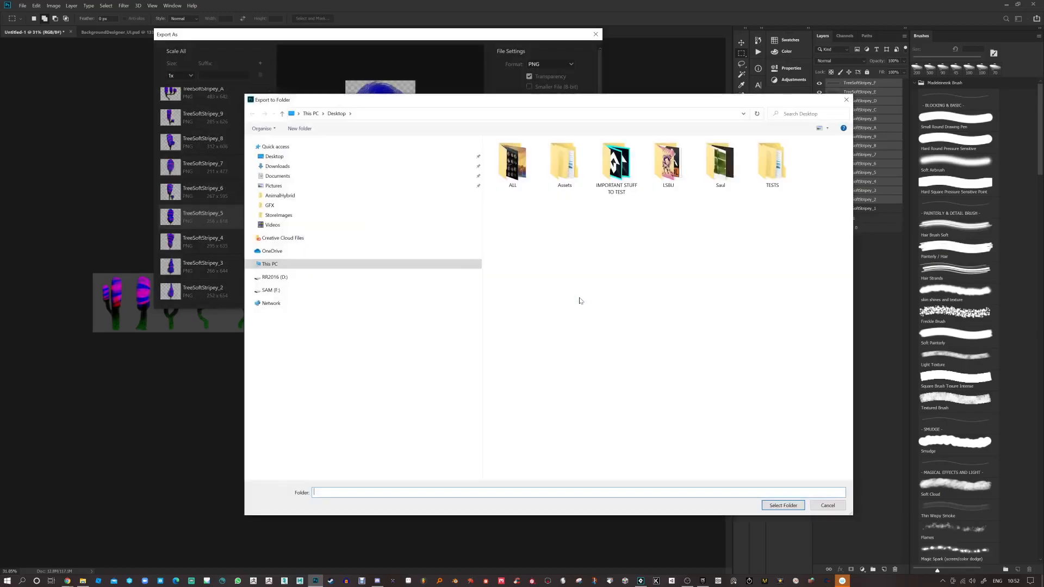
left_click(278, 208)
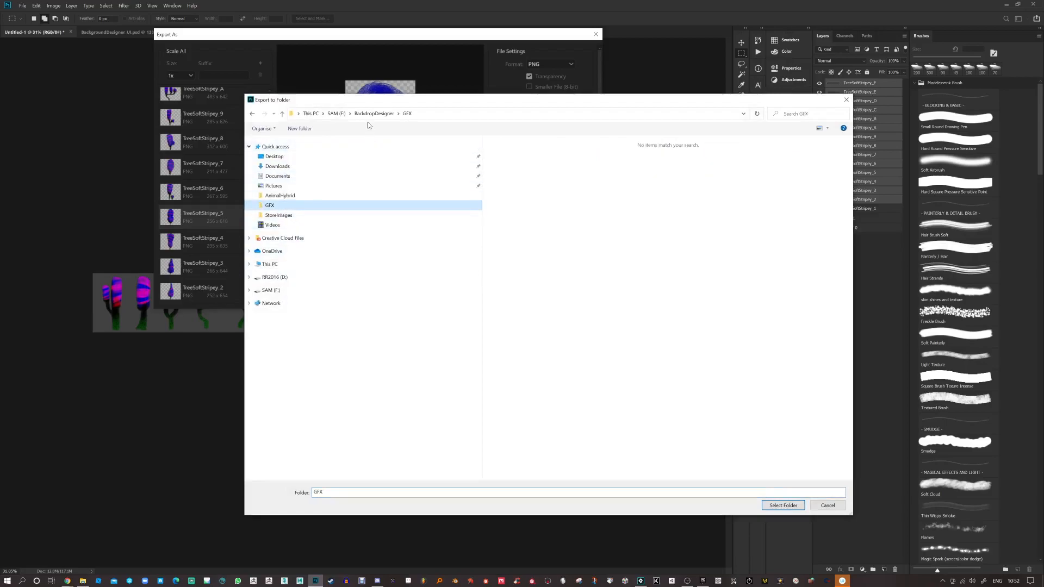
left_click(370, 115)
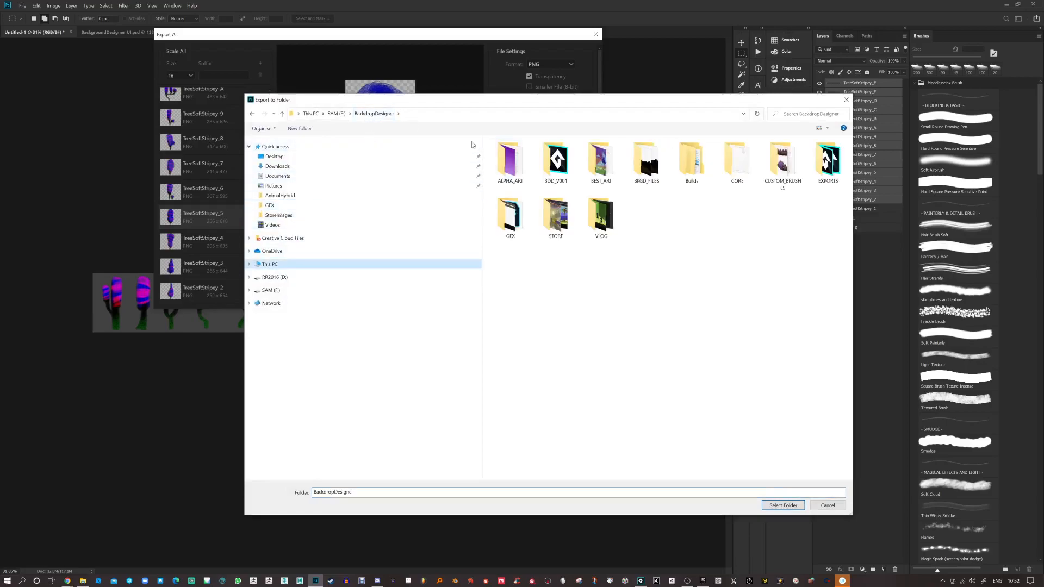
double_click(783, 163)
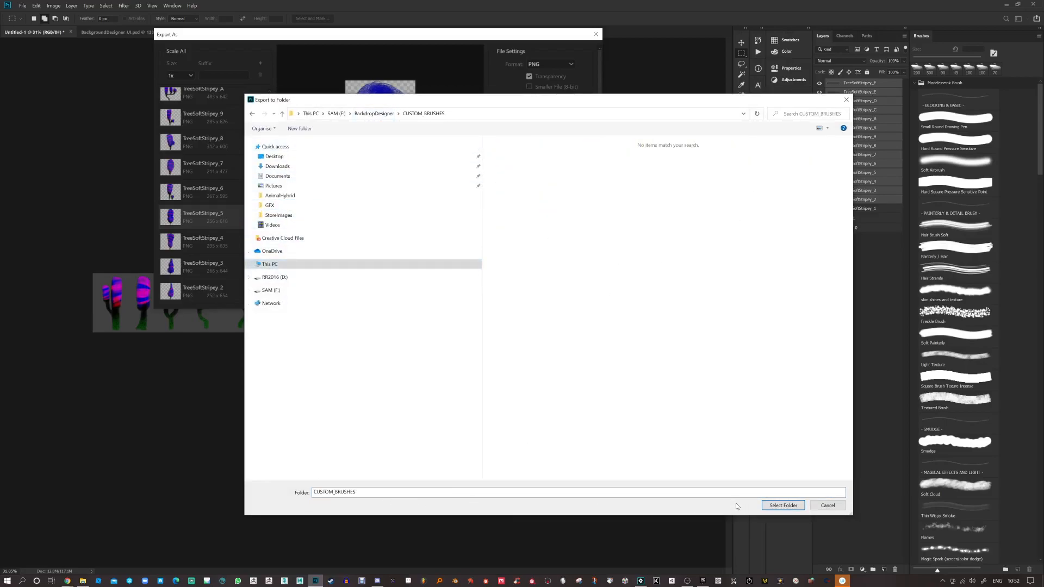
left_click(783, 505)
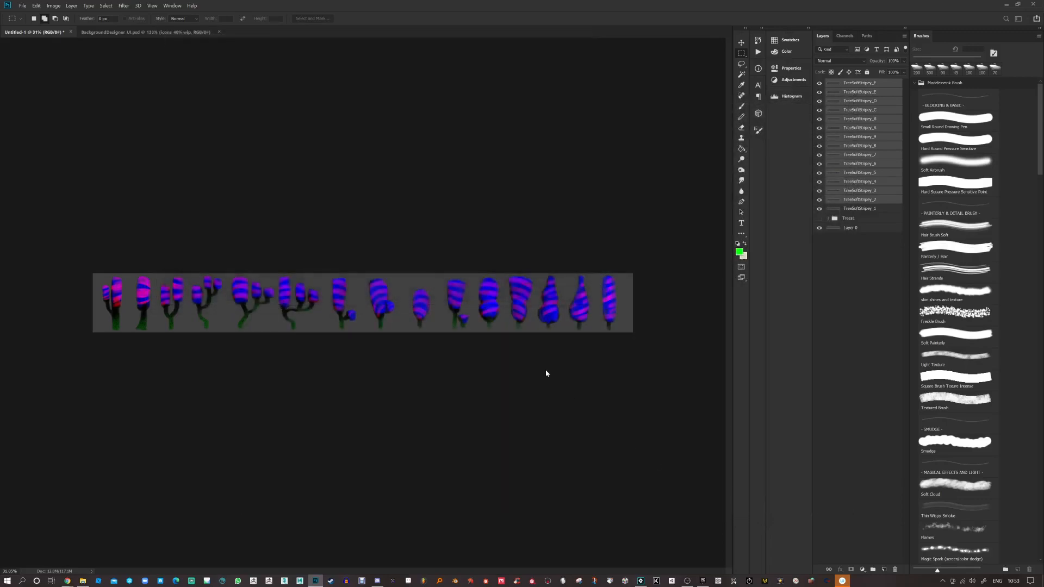
Step: Switch to File Explorer and open BrushSortList.txt from the CUSTOM_BRUSHES folder in Notepad
left_click(82, 581)
double_click(660, 178)
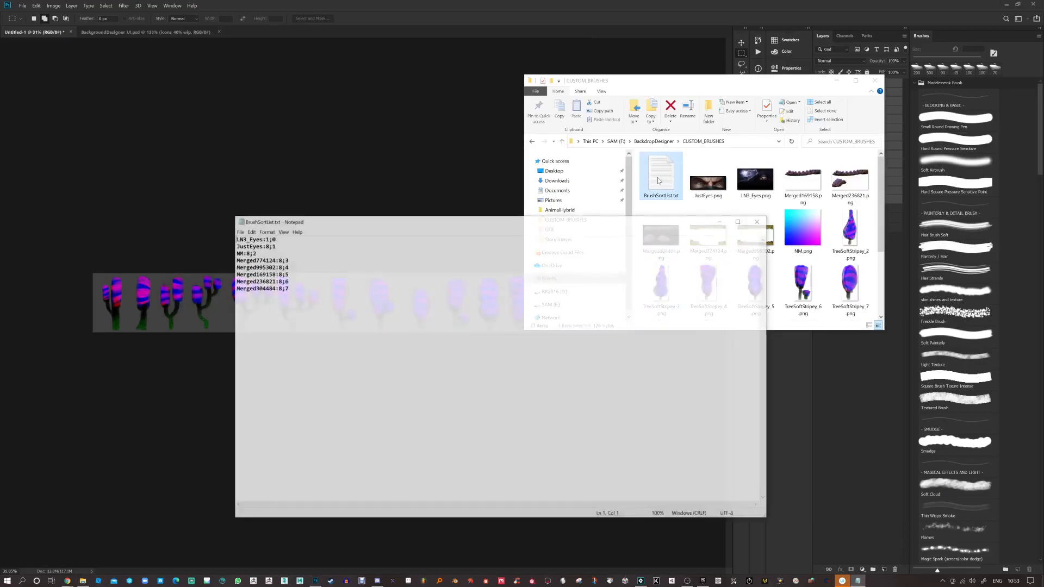
left_click_drag(341, 222, 275, 187)
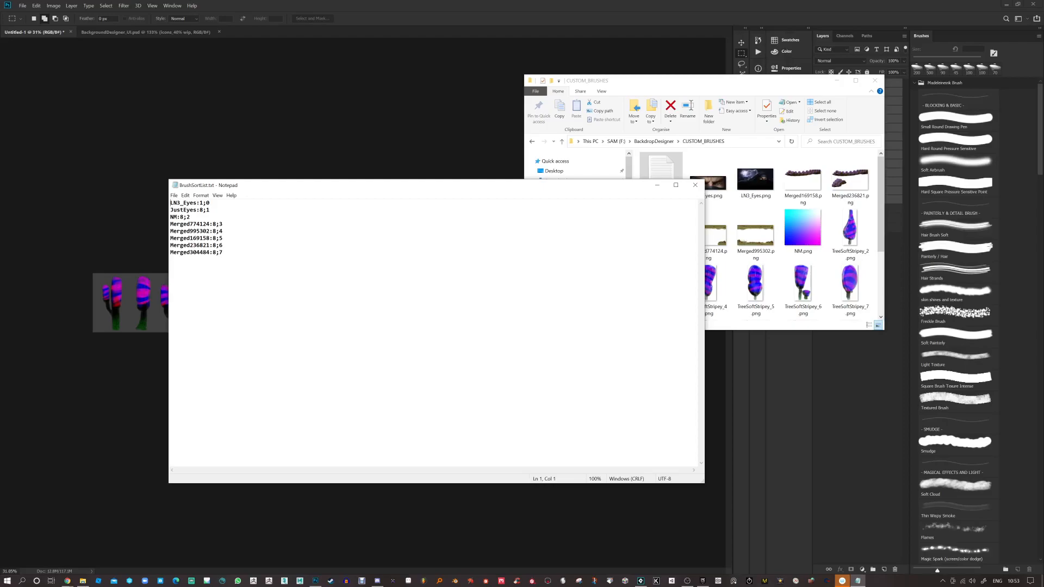
Step: Set the LN3_Eyes entry's category value to 8 and delete all the lines below it
type("8")
left_click_drag(225, 253, 171, 210)
key("BackSpace")
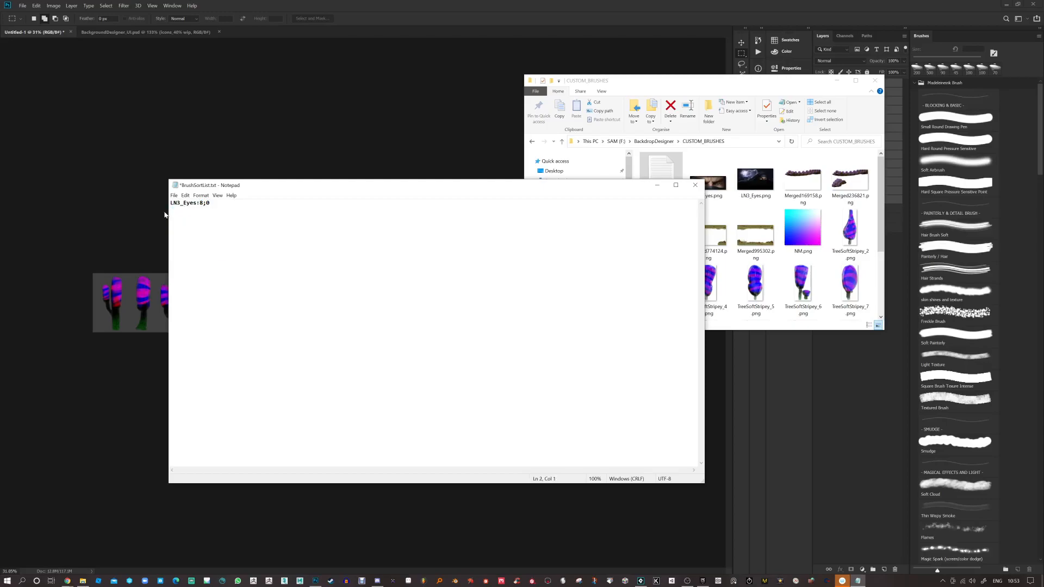
Step: Replace the name LN3_Eyes in the remaining line with TreeSoftStripey_, keeping the image folder in view
left_click_drag(592, 188, 805, 313)
left_click_drag(383, 323, 349, 322)
type("TreeSoftStripey_")
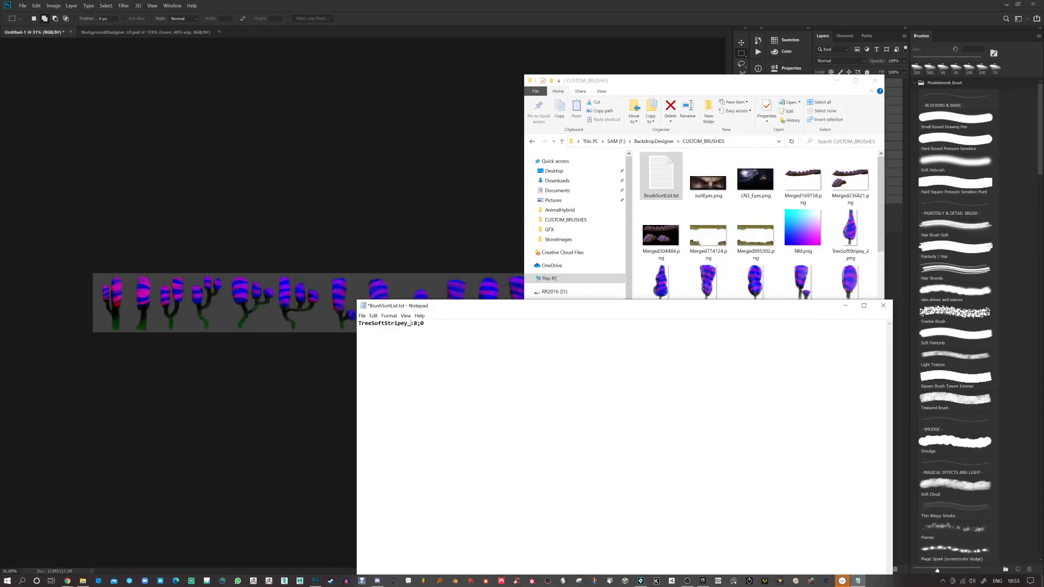
Step: Duplicate the TreeSoftStripey_:8;0 line until the list holds twelve identical entries
key("ctrl+a")
key("Right")
key("ctrl+v")
key("ctrl+v")
key("ctrl+v")
key("ctrl+v")
key("ctrl+v")
key("ctrl+v")
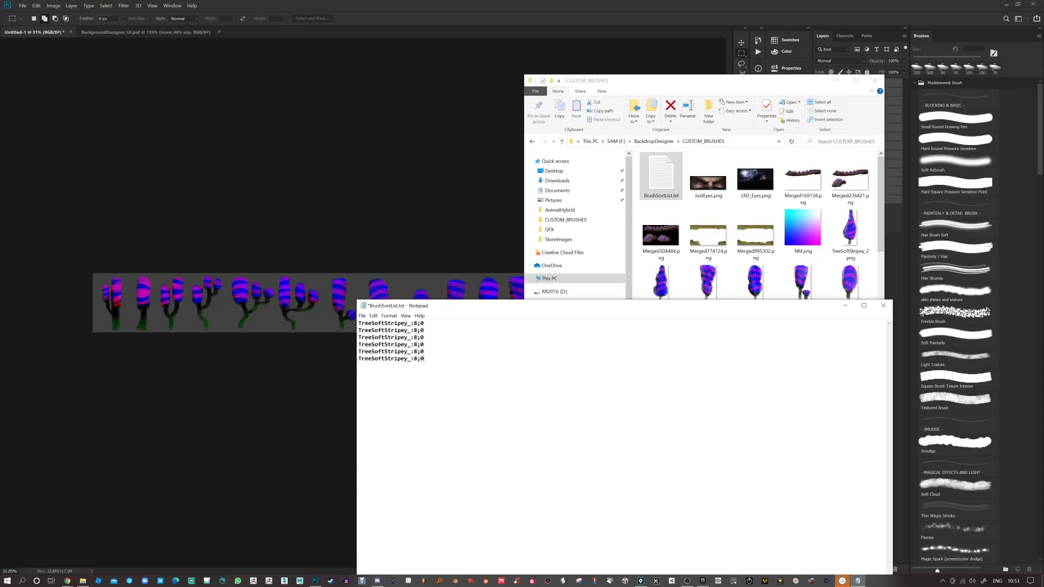
key("ctrl+v")
key("ctrl+v")
key("ctrl+v")
key("ctrl+v")
key("ctrl+v")
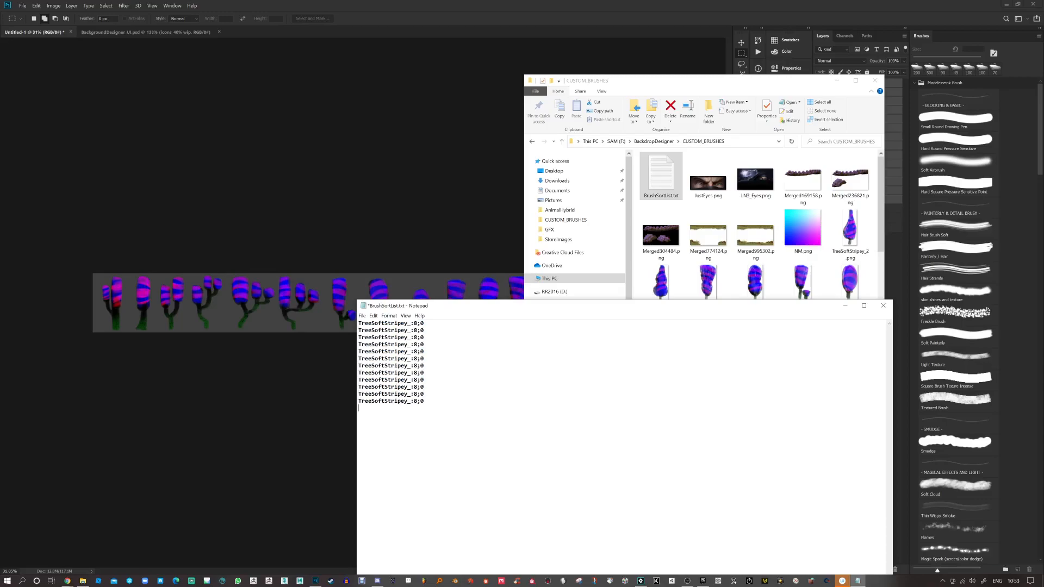
Step: Add the suffixes 1 to 8 to the names of the first eight TreeSoftStripey_ entries
left_click(410, 322)
type("1")
left_click(410, 330)
type("2")
left_click(410, 337)
type("3")
left_click(410, 344)
type("4")
left_click(410, 351)
type("5")
left_click(411, 358)
type("6")
left_click(410, 365)
type("7")
left_click(410, 372)
type("8")
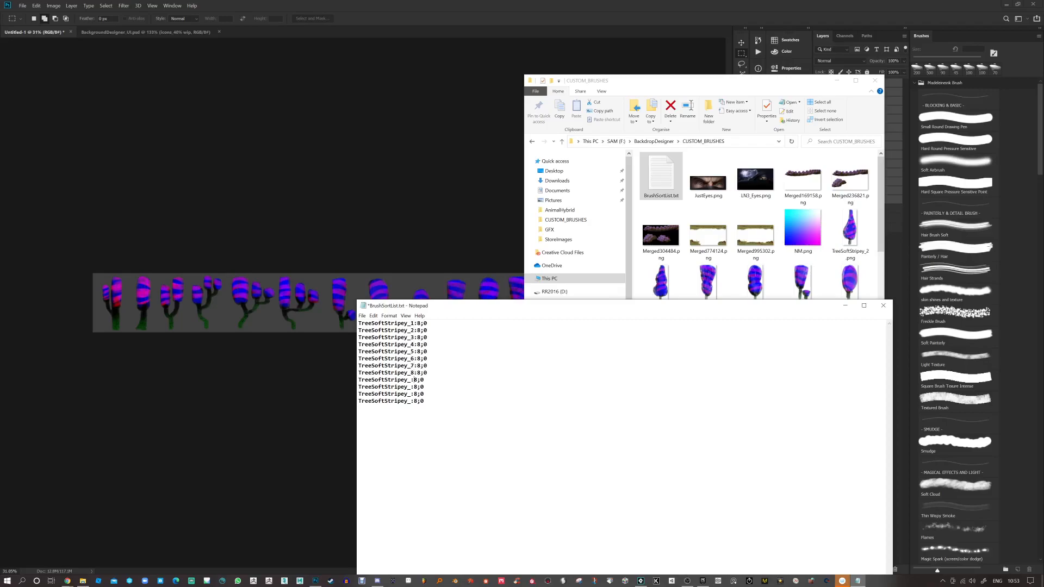
Step: Complete the last four entry names with the suffixes 9, A, B and C, checking against the image files
left_click(411, 387)
type("A")
type("B")
left_click_drag(775, 309, 465, 202)
scroll(817, 307, "down", 2)
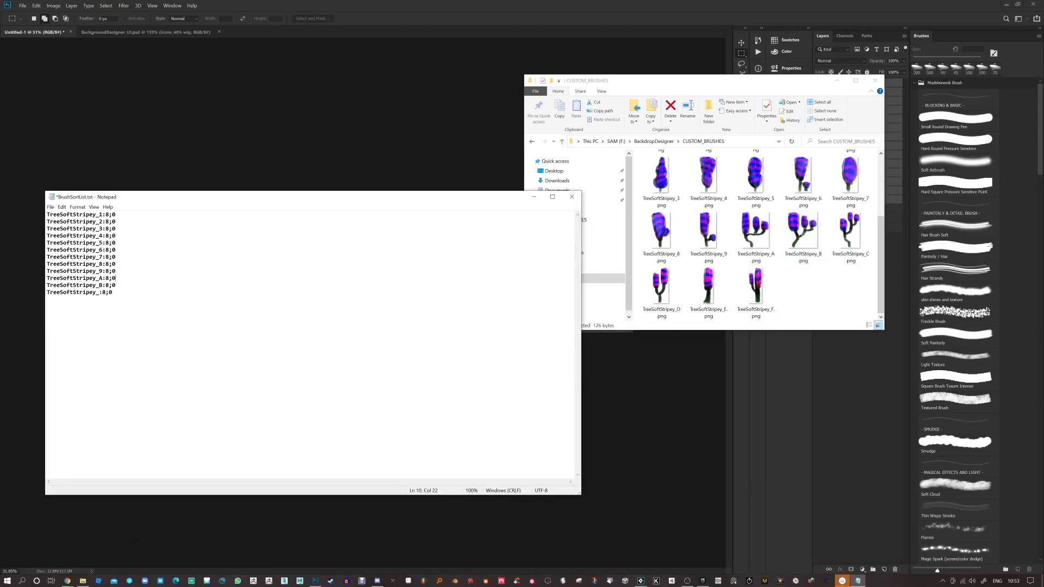
type("C")
Step: Copy the TreeSoftStripey_A to C lines below the list and change the copies' suffixes to D, E and F
key("End")
key("shift+Up")
key("shift+Up")
key("shift+Home")
key("ctrl+c")
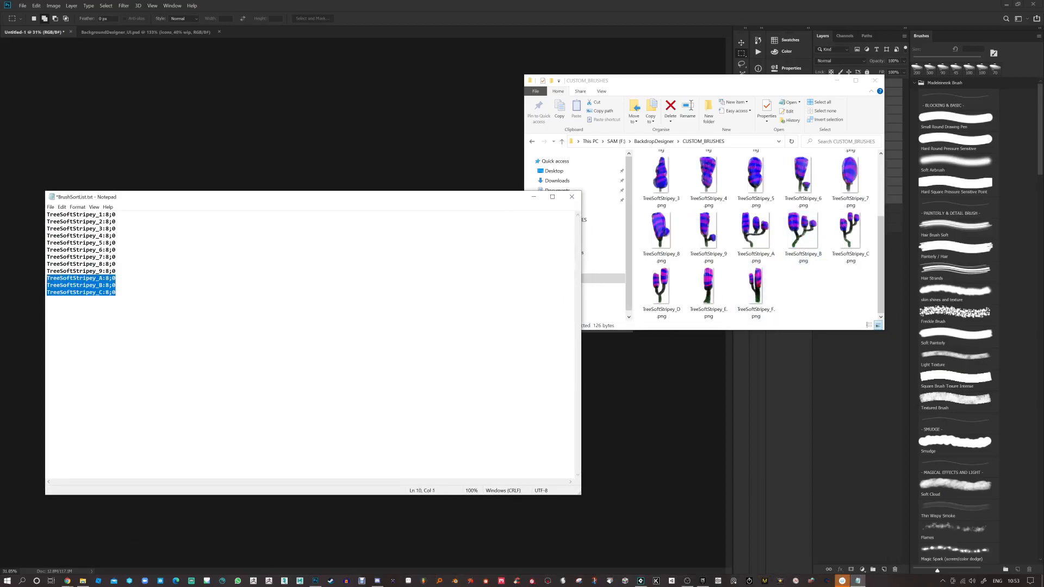
key("Right")
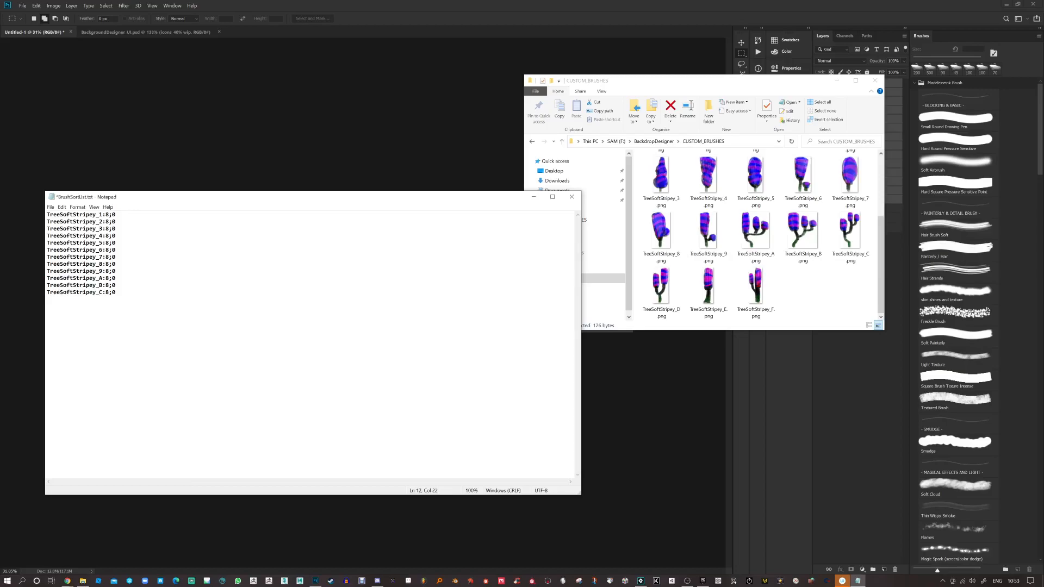
key("Return")
key("ctrl+v")
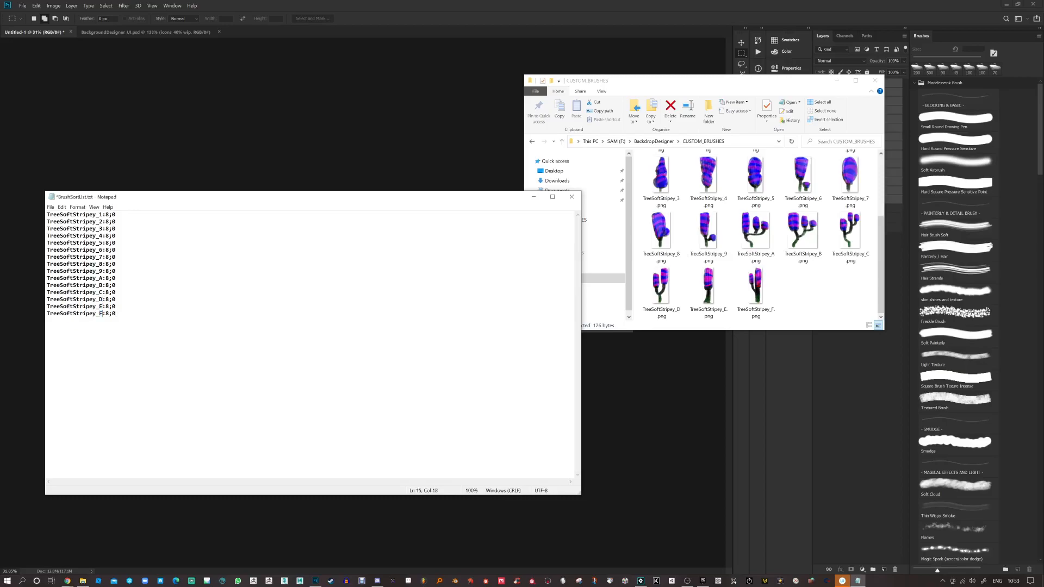
Step: Number the final values of entries TreeSoftStripey_2 through TreeSoftStripey_F consecutively from 1 to 14 and save the file
key("Up")
key("Up")
key("Up")
key("Up")
key("Up")
key("Up")
key("Up")
key("Up")
key("Up")
key("Up")
key("Up")
key("Down")
key("shift+Home")
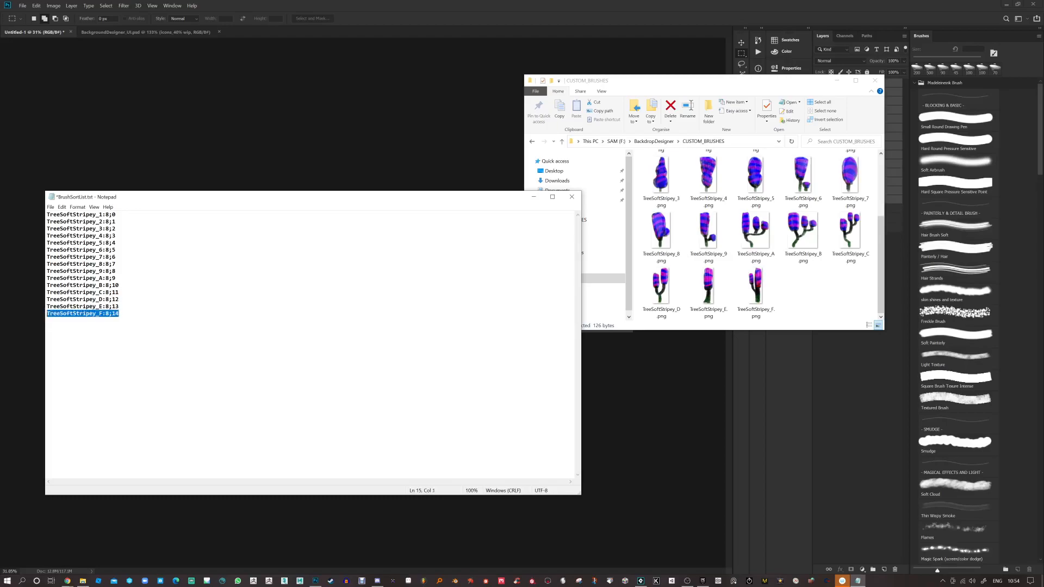
key("Left")
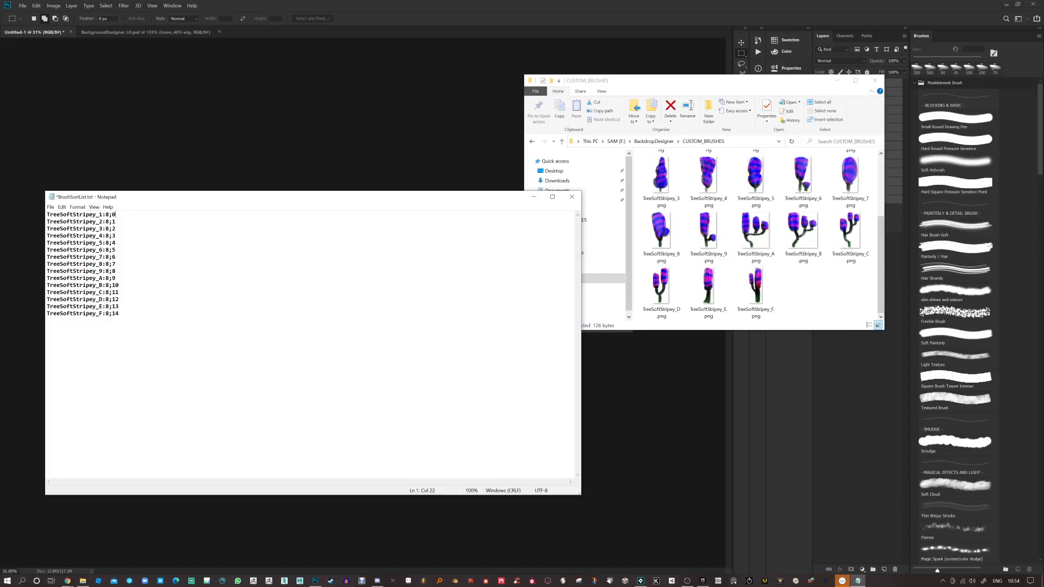
Step: Permanently delete the eight old images from JustEyes.png through NM.png in the CUSTOM_BRUSHES folder
left_click(831, 286)
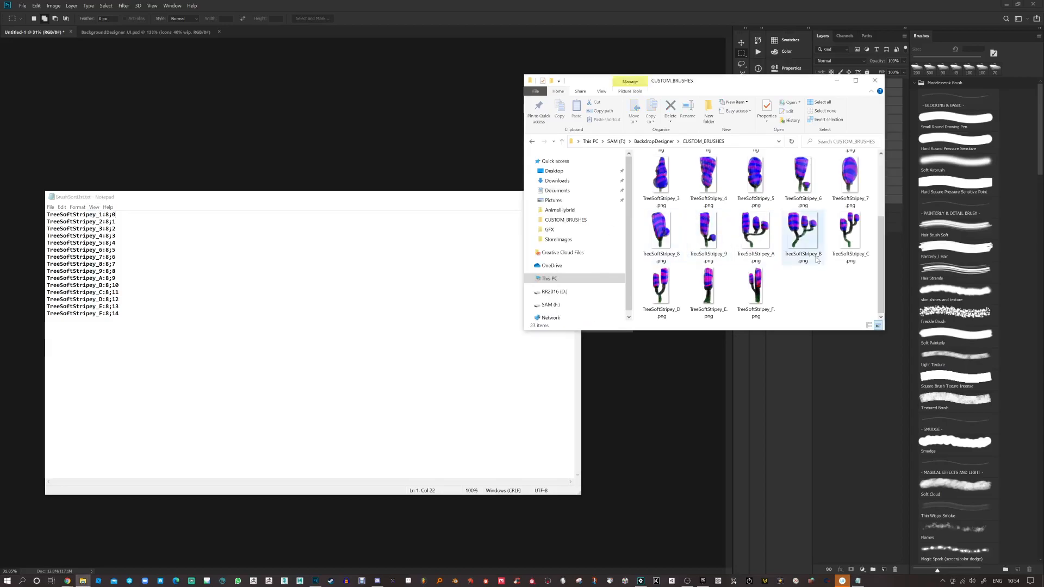
scroll(772, 235, "up", 3)
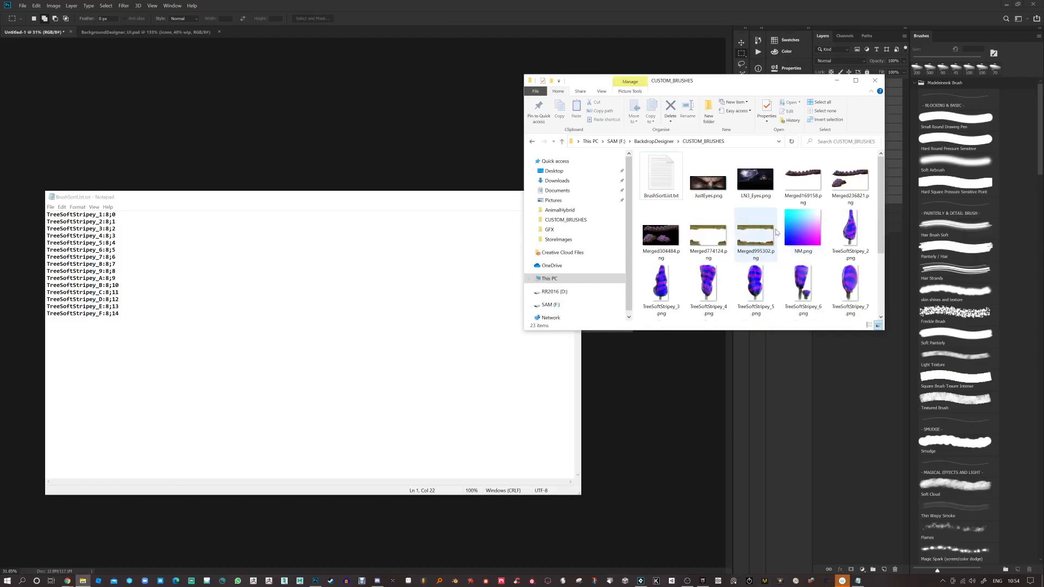
left_click(800, 231)
left_click(713, 187, "shift")
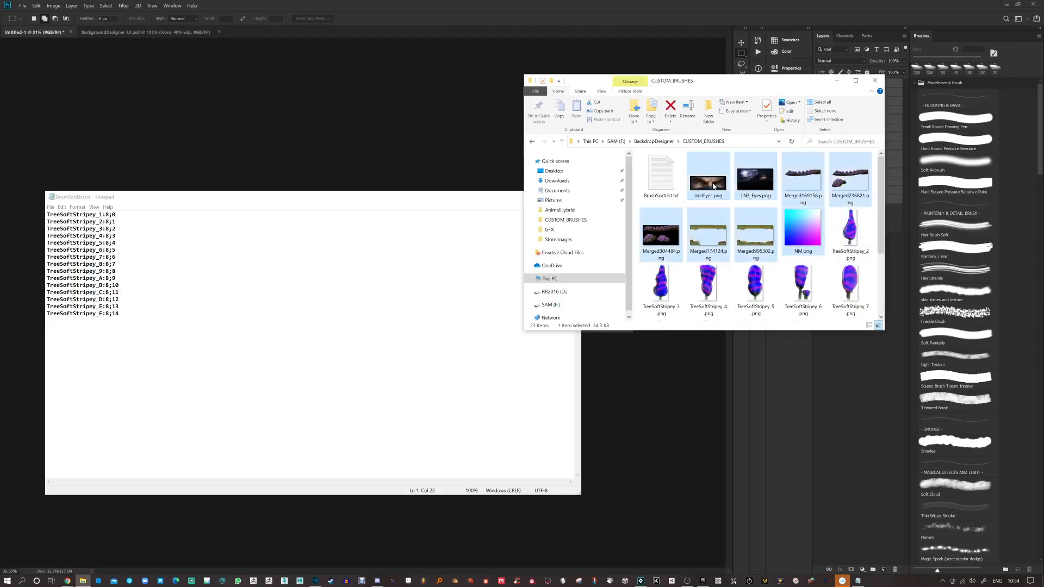
key("shift+Delete")
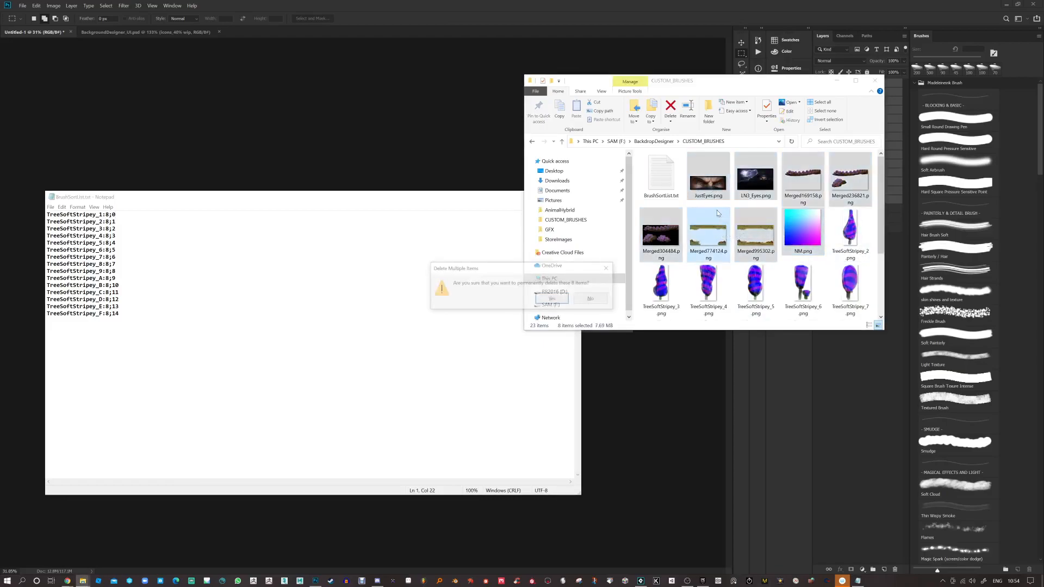
left_click(555, 302)
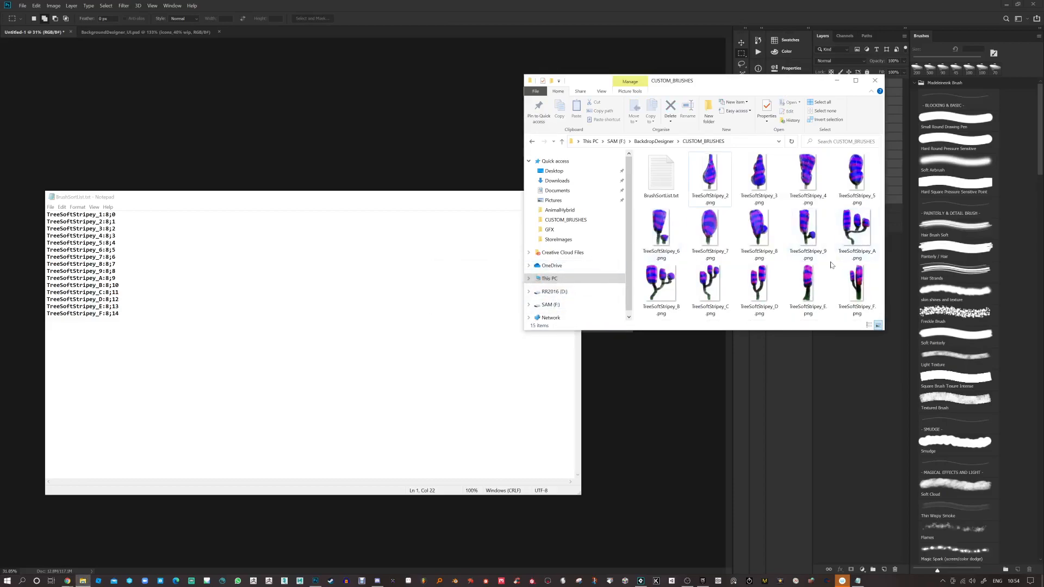
Step: Switch to GameMaker Studio, run the Background Designer project and load the User 1 brush set
mouse_move(190, 204)
left_mouse_down()
mouse_move(441, 227)
mouse_move(512, 246)
left_mouse_up()
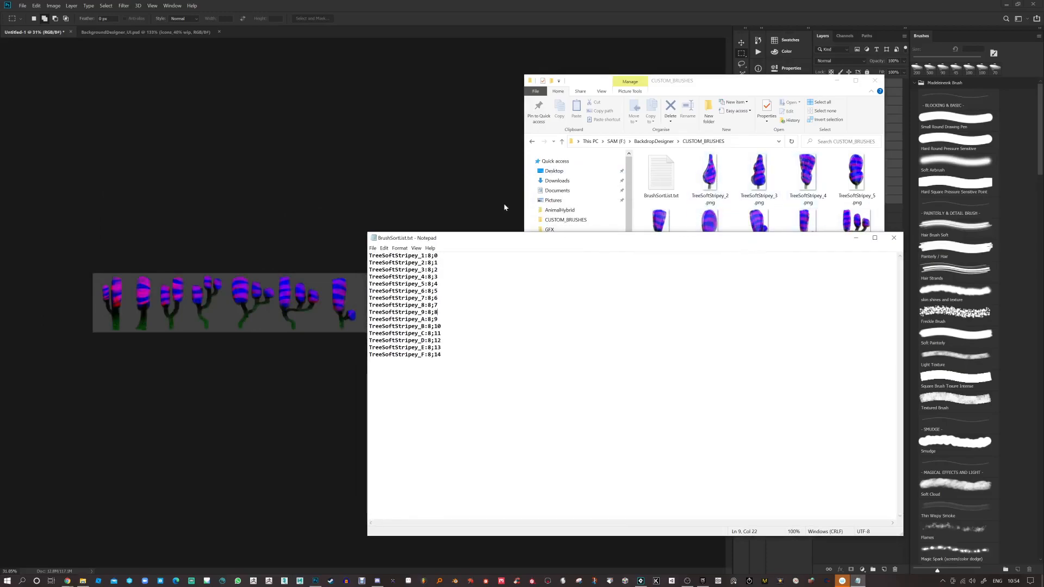
left_click(662, 223)
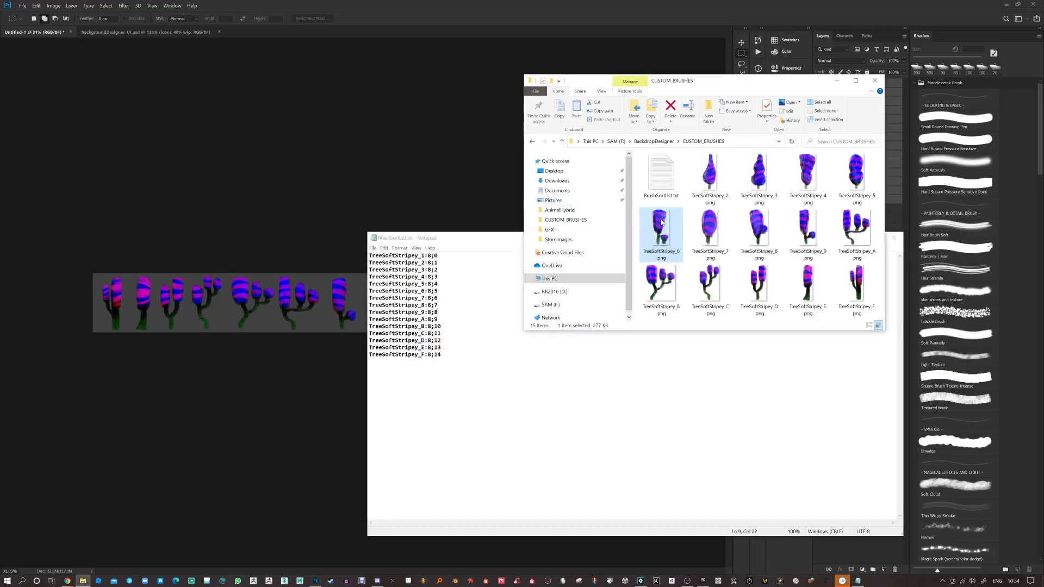
left_click(275, 119)
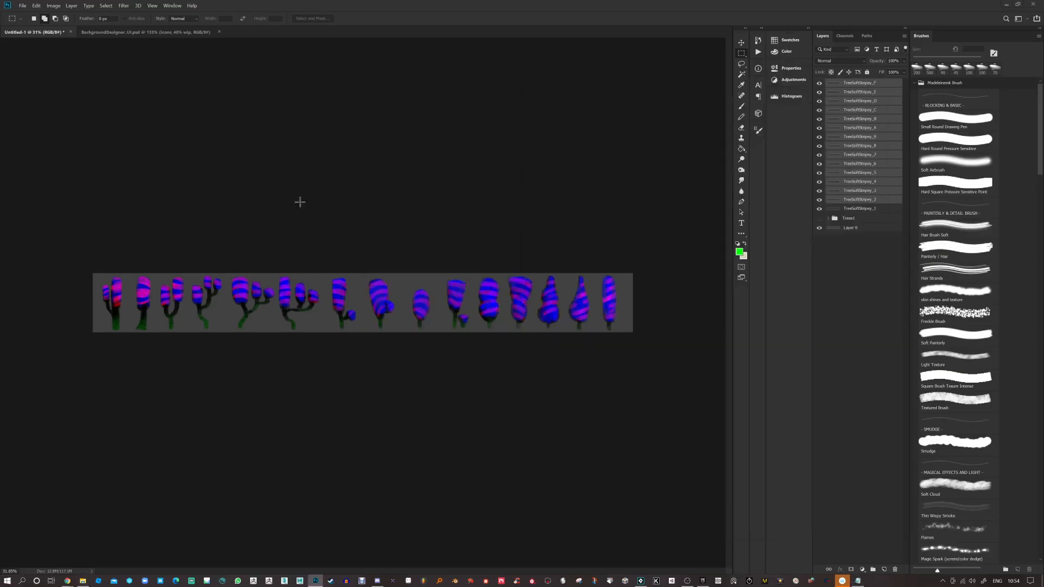
left_click(641, 581)
left_click(94, 25)
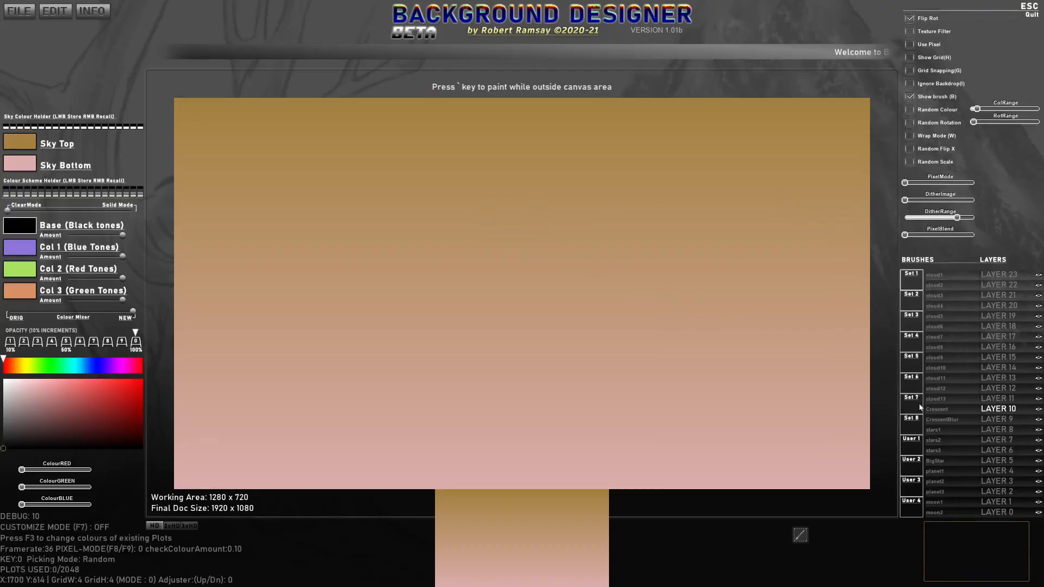
left_click(912, 441)
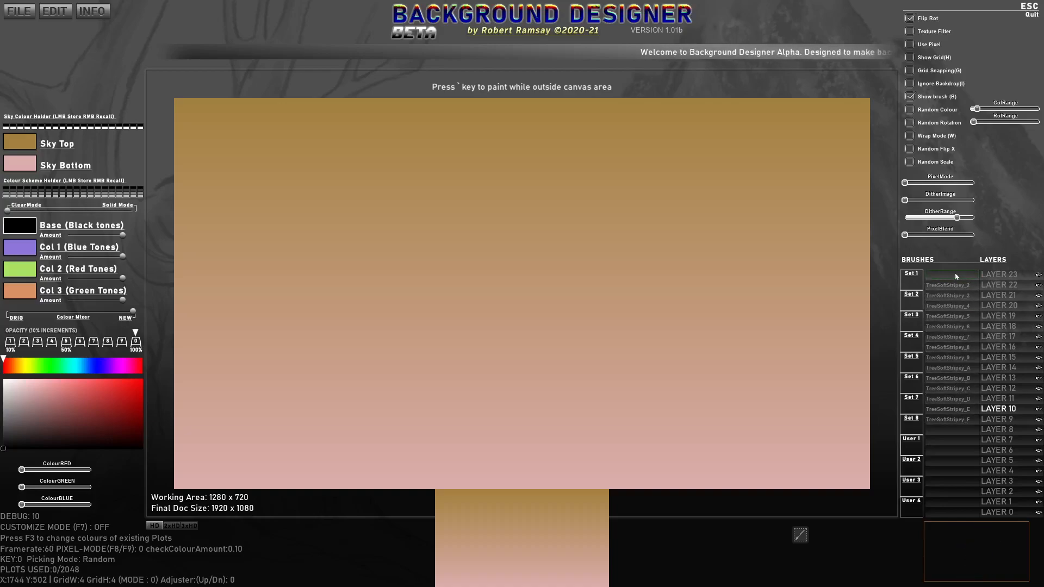
Step: Check the TreeSoftStripey_1 entry in BrushSortList.txt against the image files in the CUSTOM_BRUSHES folder
key("alt+Tab")
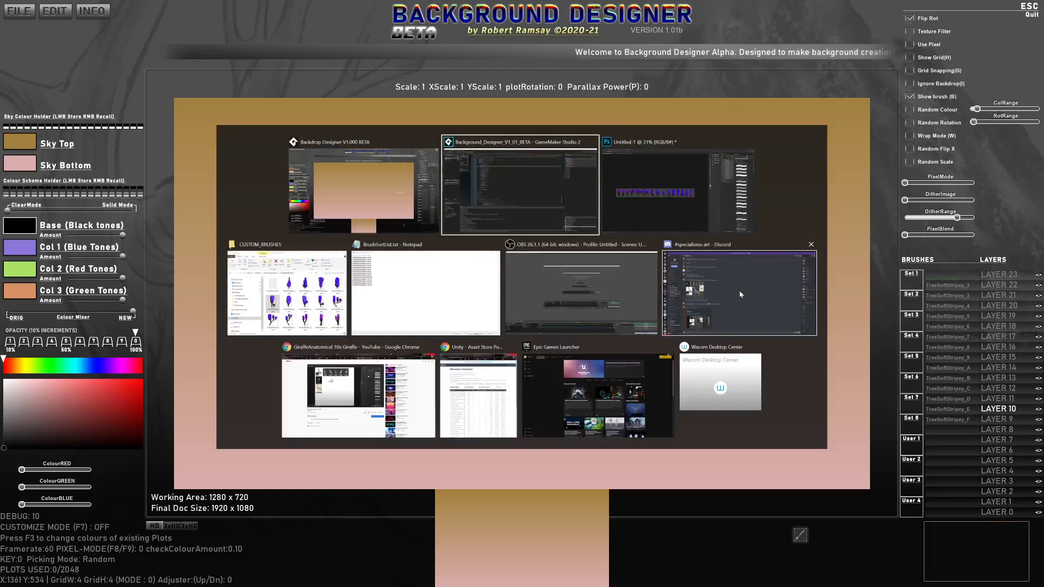
left_click(425, 293)
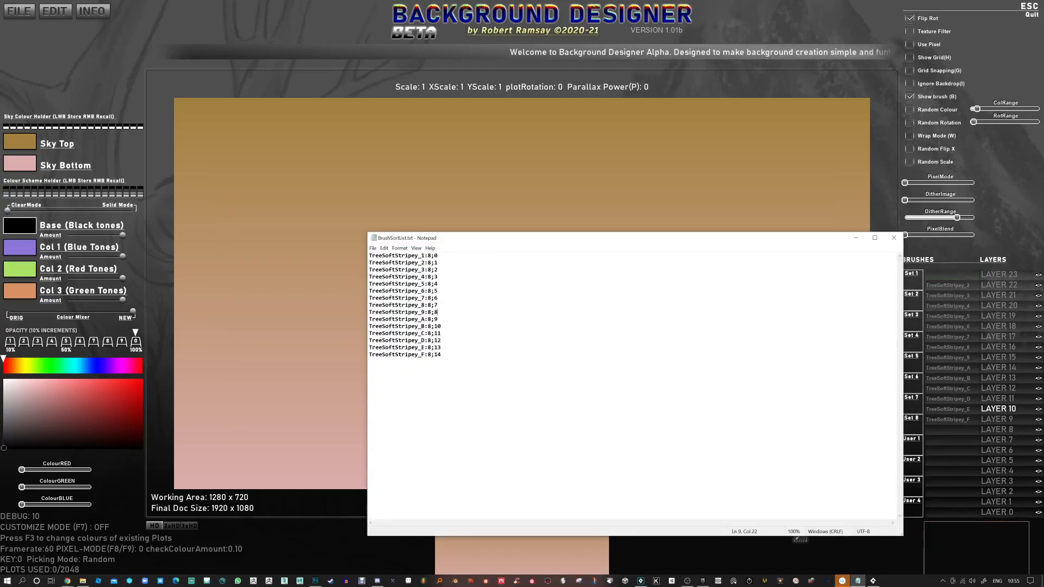
left_click_drag(432, 256, 428, 256)
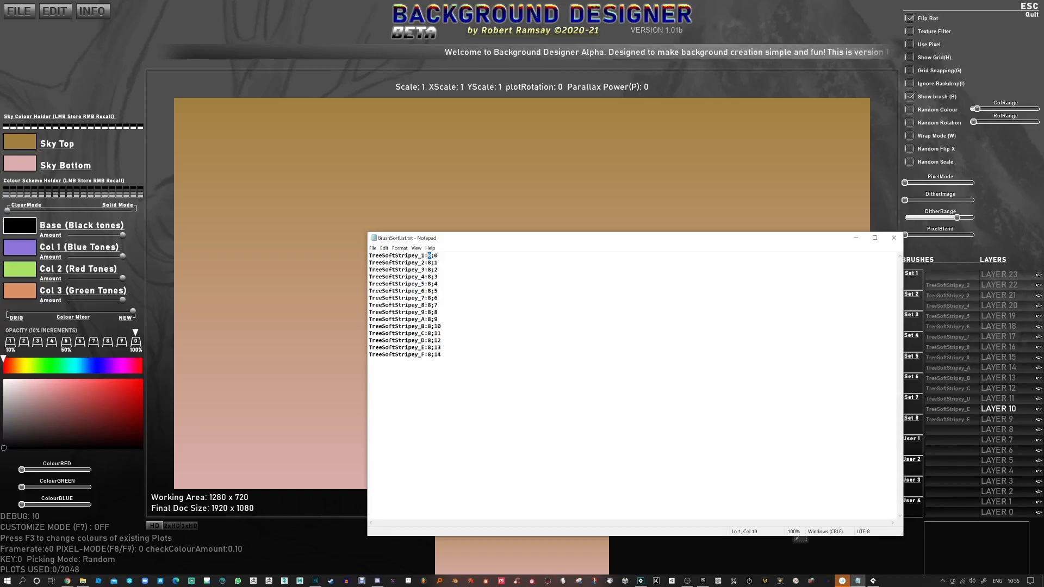
left_click(417, 255)
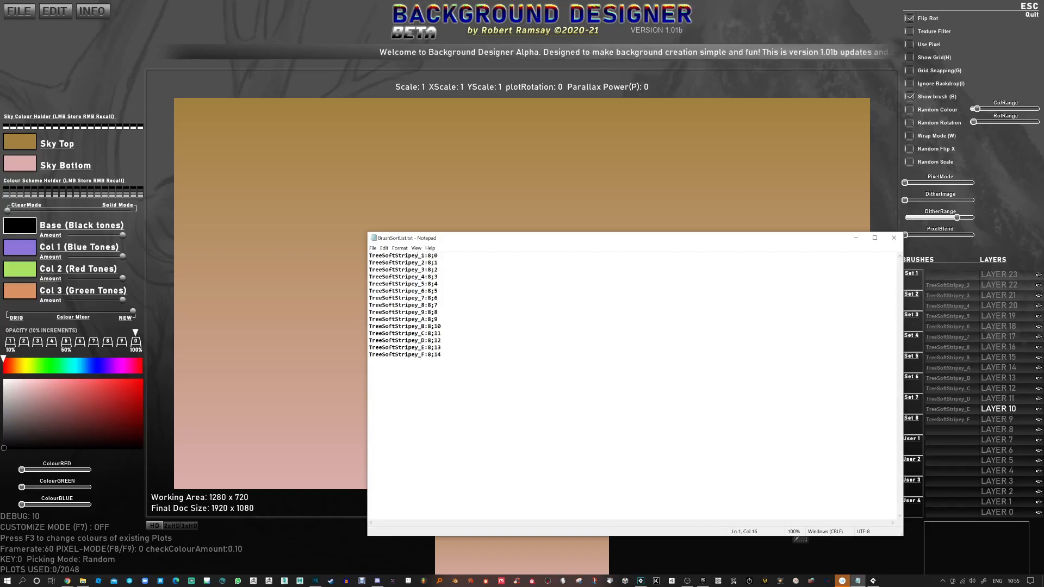
left_click(83, 581)
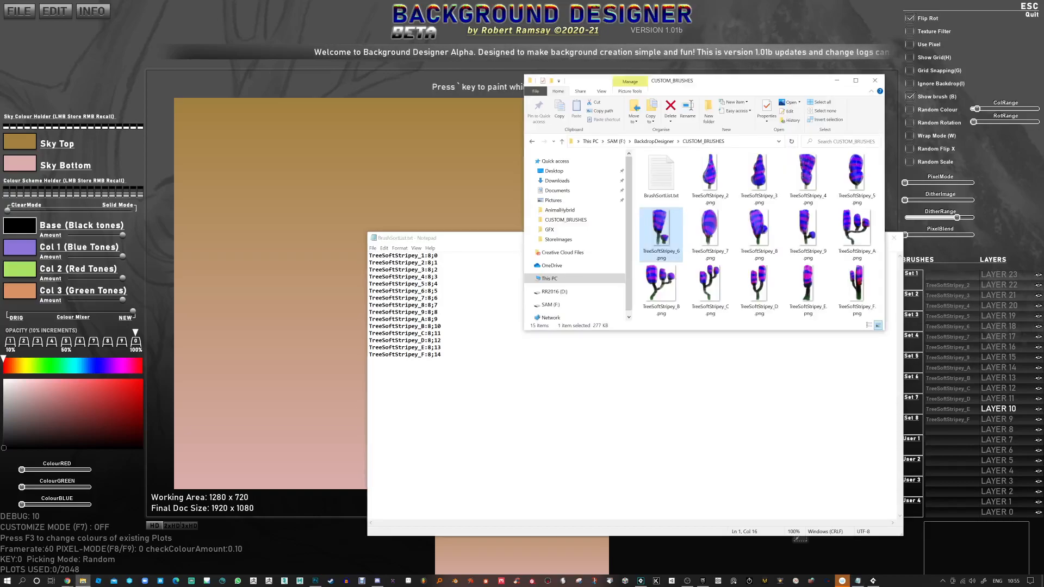
left_click(708, 177)
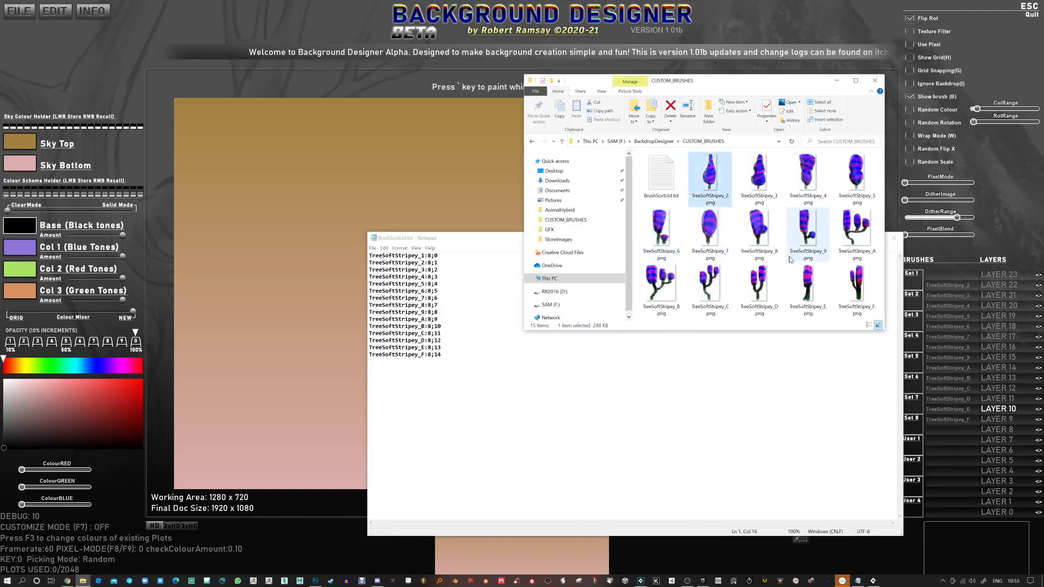
Step: Switch to Photoshop and export the TreeSoftStripey_1 layer as a PNG at 100% scale into the CUSTOM_BRUSHES folder
left_click(314, 580)
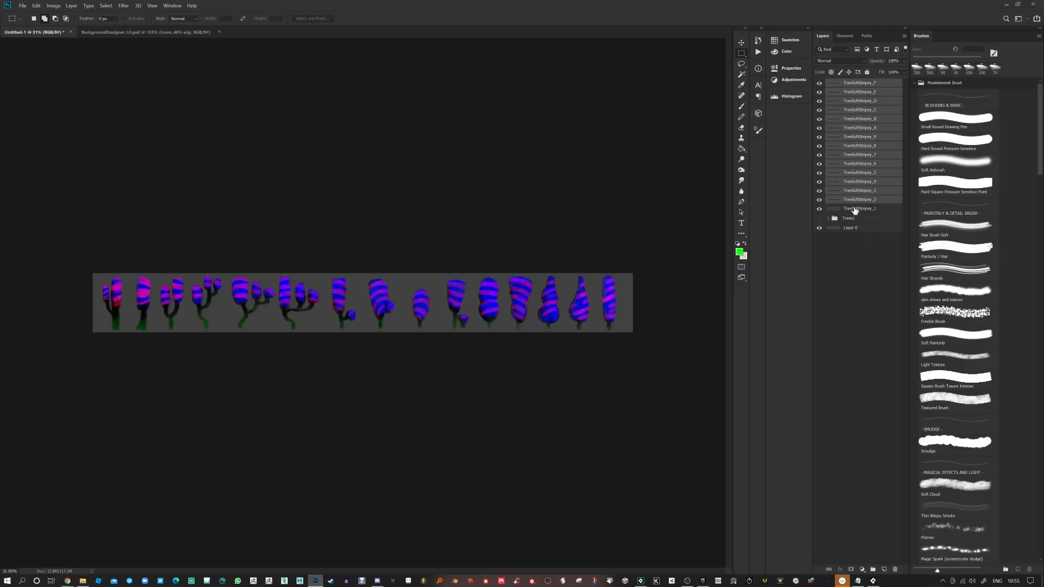
left_click(854, 210)
right_click(861, 212)
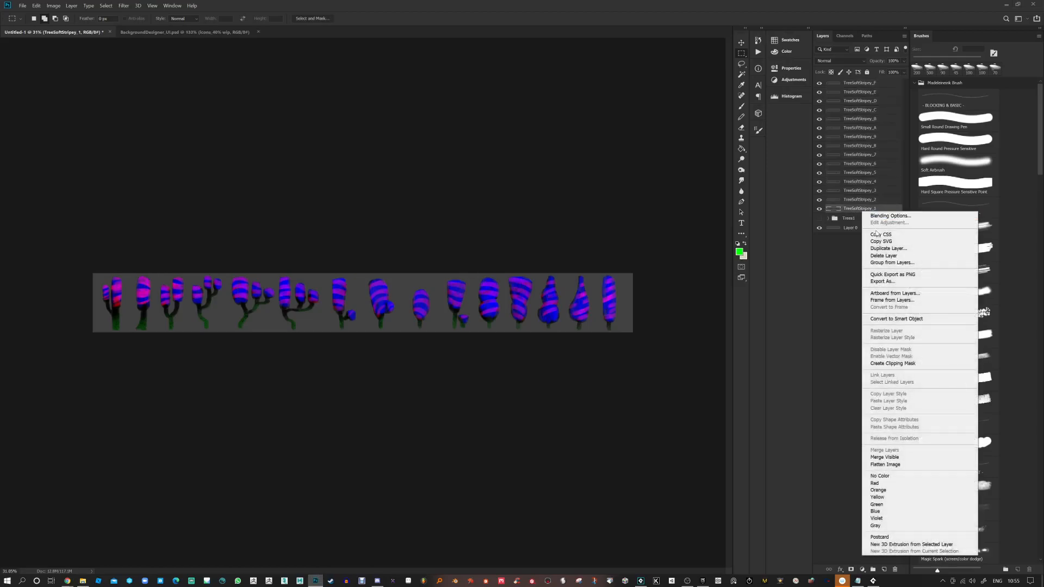
left_click(891, 282)
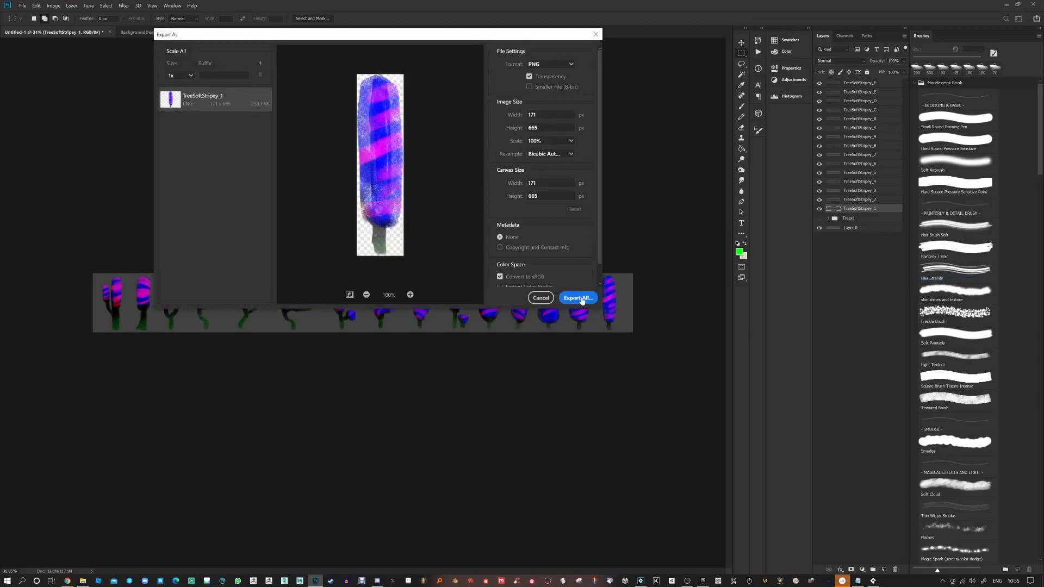
left_click(581, 297)
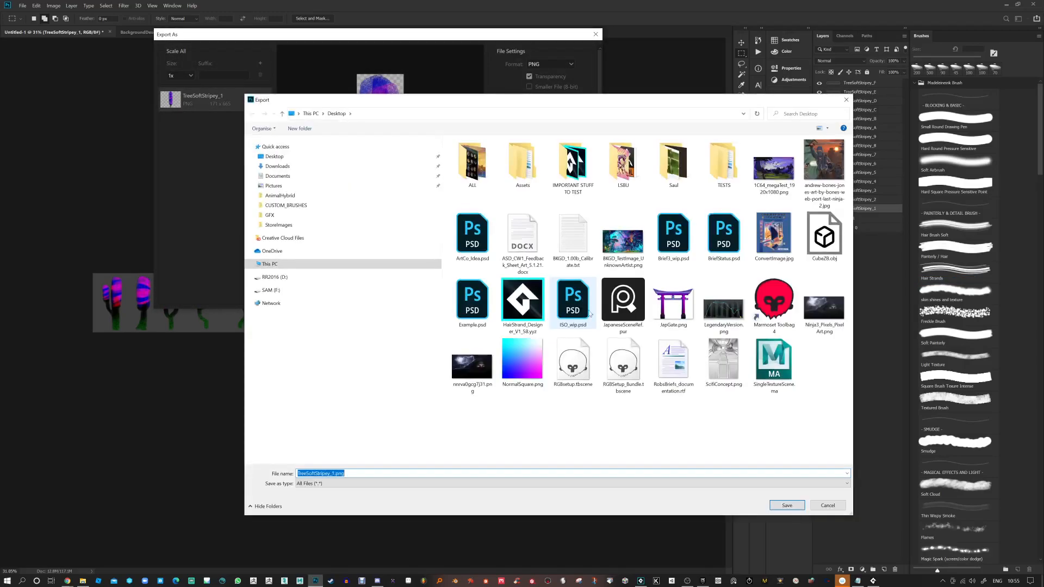
left_click(320, 210)
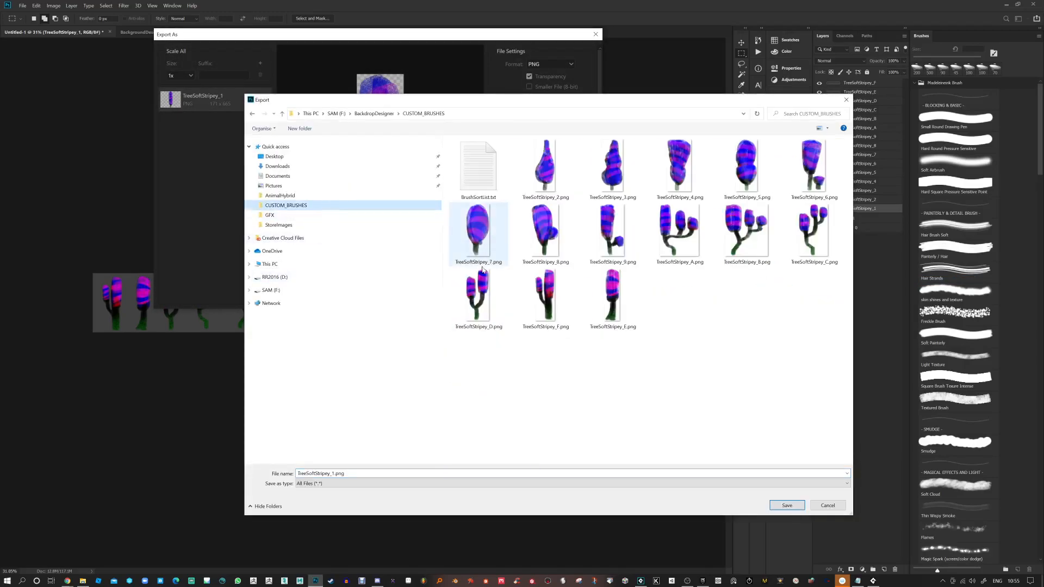
left_click(788, 505)
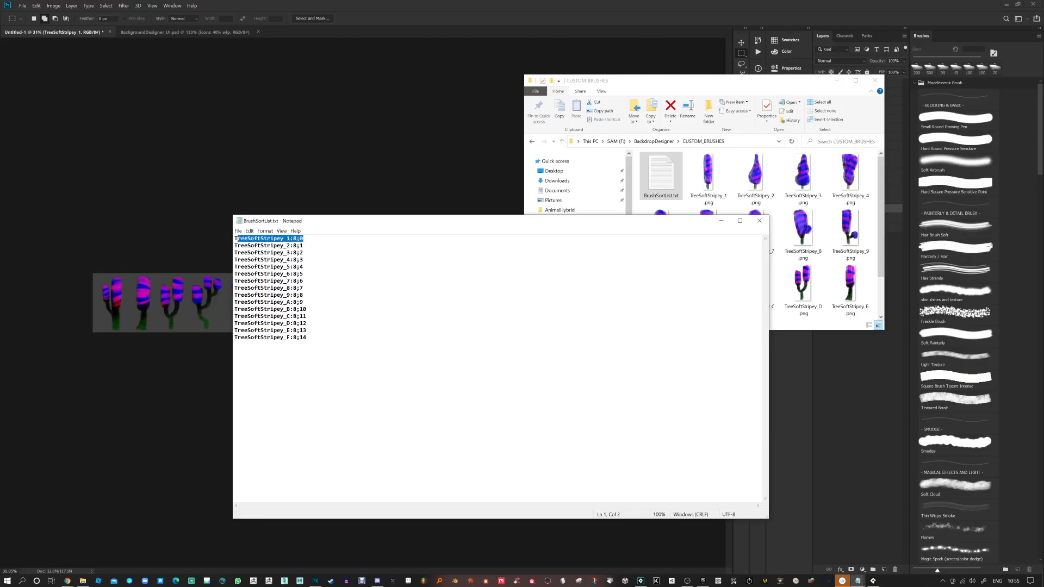
Step: Quit the running Background Designer and replace the first line of BrushSortList.txt with TreeSoftStripey_2:8;0, keeping the remaining entries below it
left_click(758, 220)
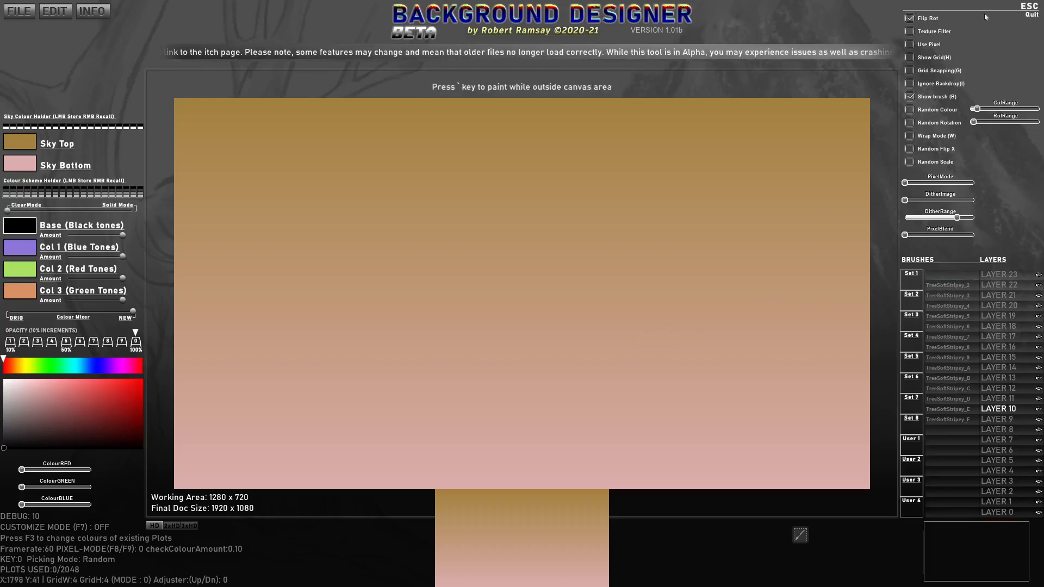
left_click(1029, 11)
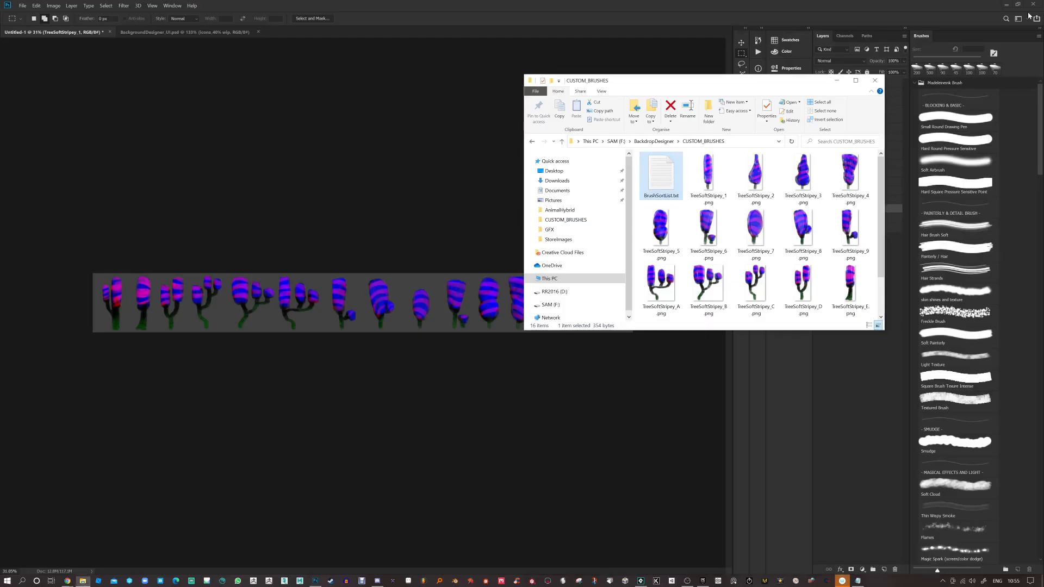
double_click(663, 172)
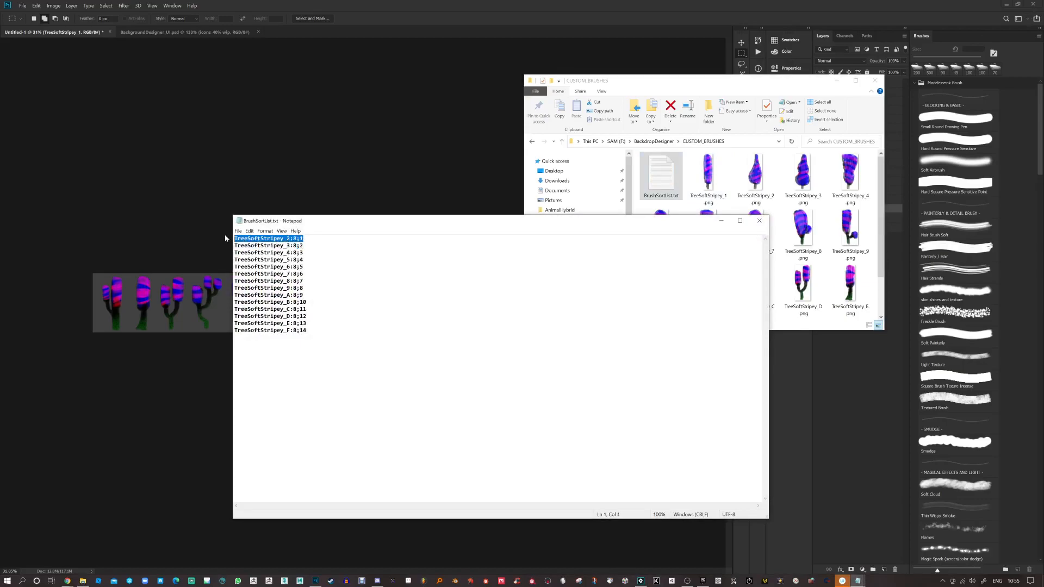
key("Return")
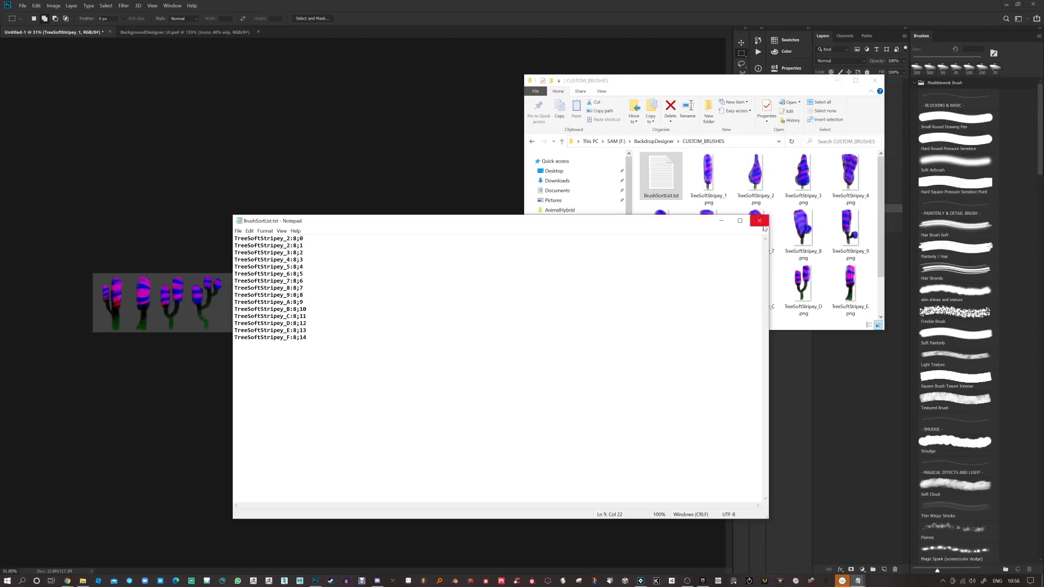
left_click(672, 186)
left_click(394, 172)
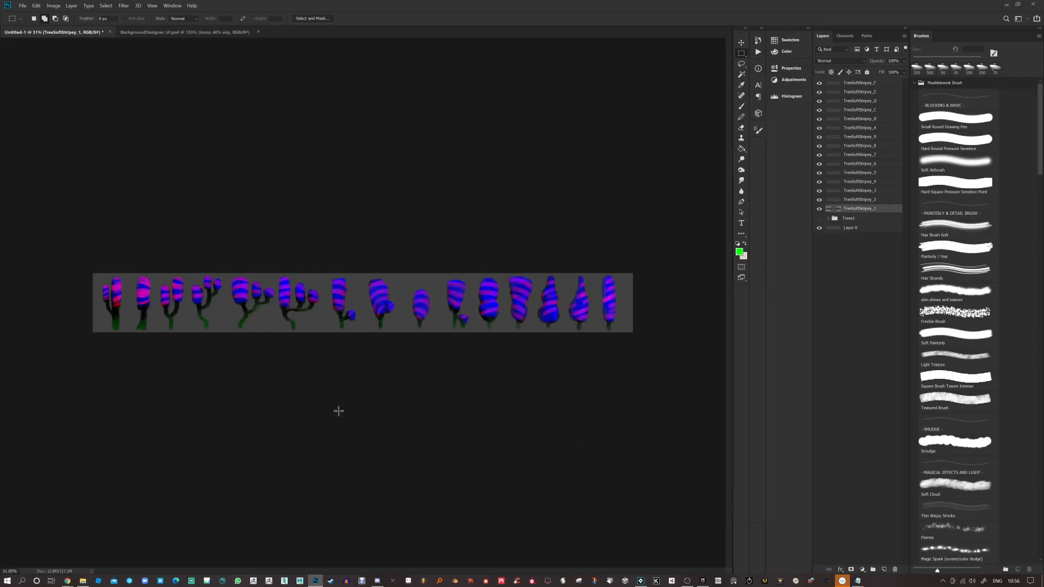
Step: Rerun the Background Designer project from GameMaker Studio and check the first brush of the User 1 set
left_click(643, 582)
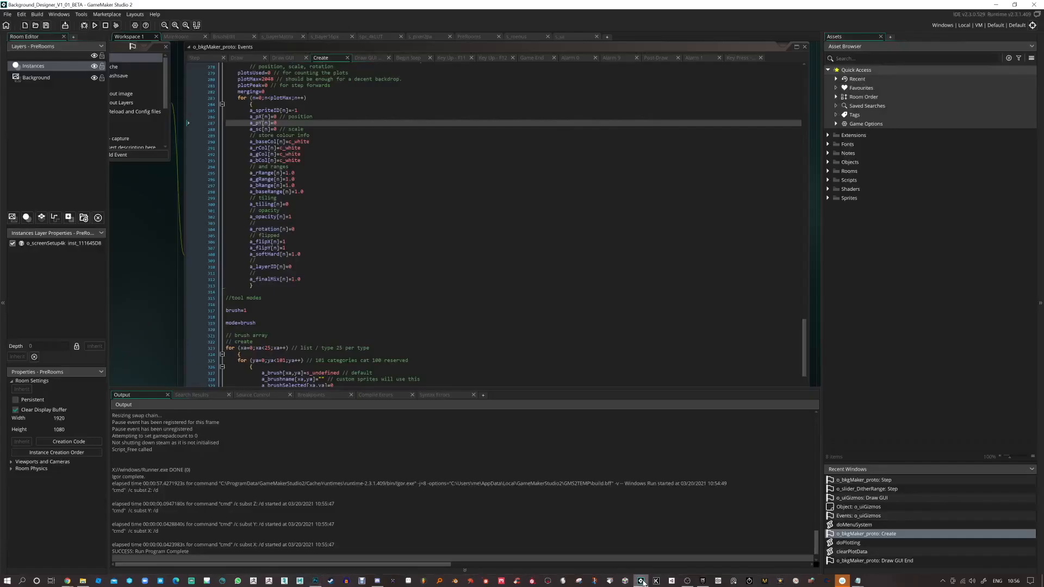
left_click(96, 25)
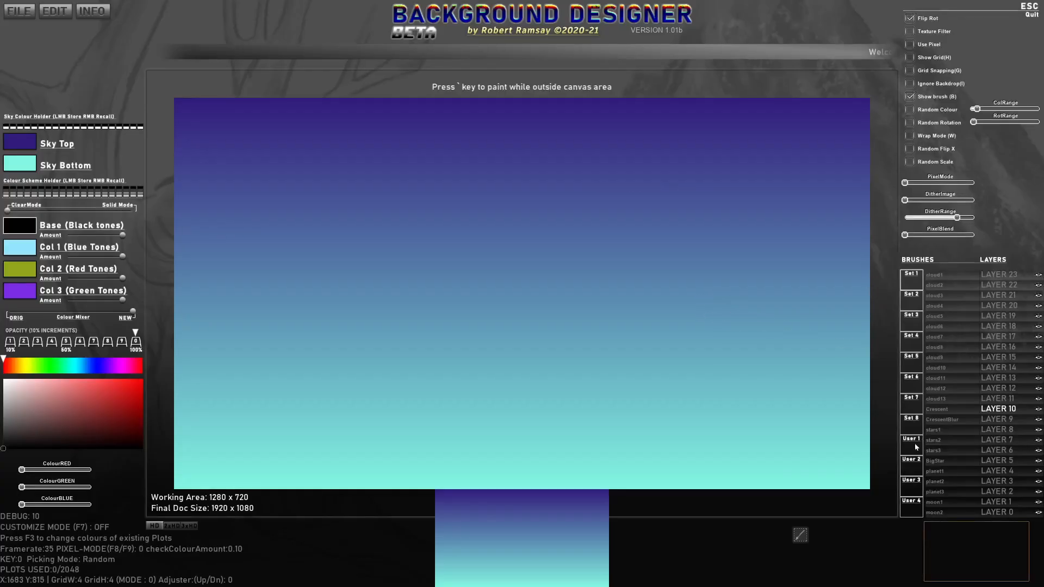
left_click(950, 275)
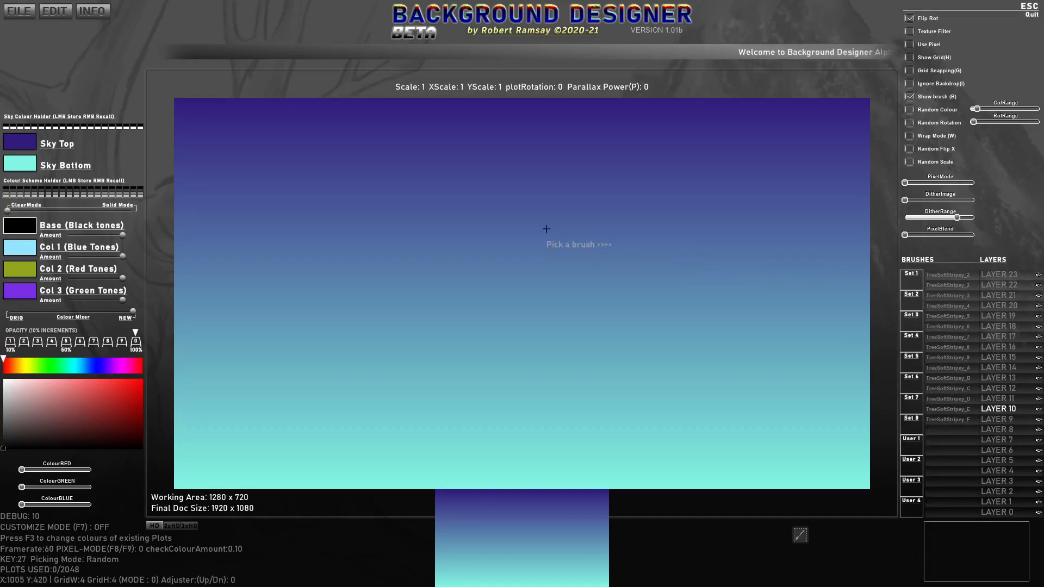
Step: Quit the test run and correct the first entry in BrushSortList.txt to TreeSoftStripey_1:8;0
key("Escape")
key("alt+Tab")
key("alt+Tab")
key("Tab")
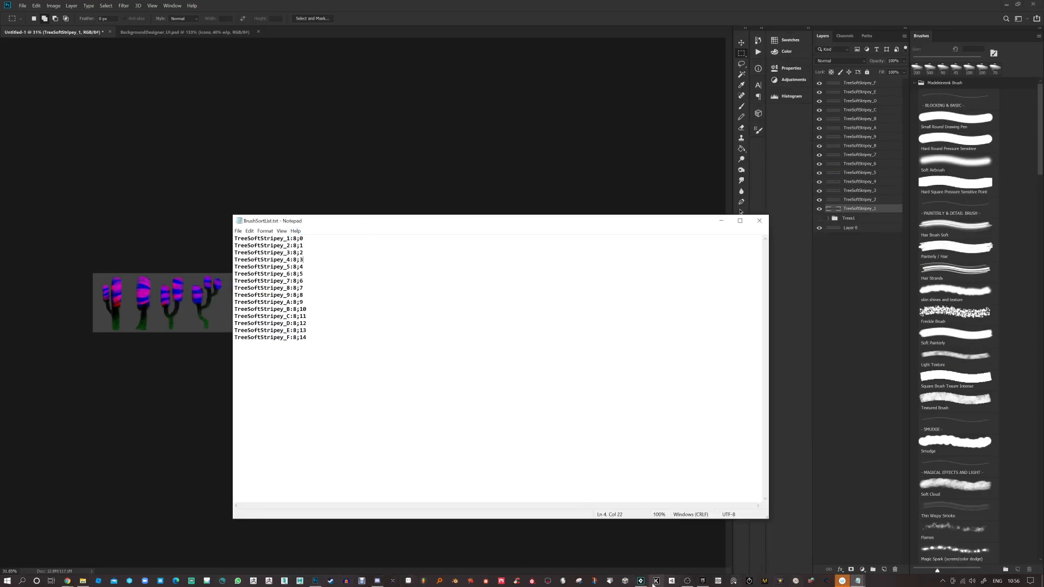
Step: Run Background Designer from GameMaker Studio with the corrected list and choose the TreeSoftStripey_1 brush
left_click(640, 579)
left_click(94, 25)
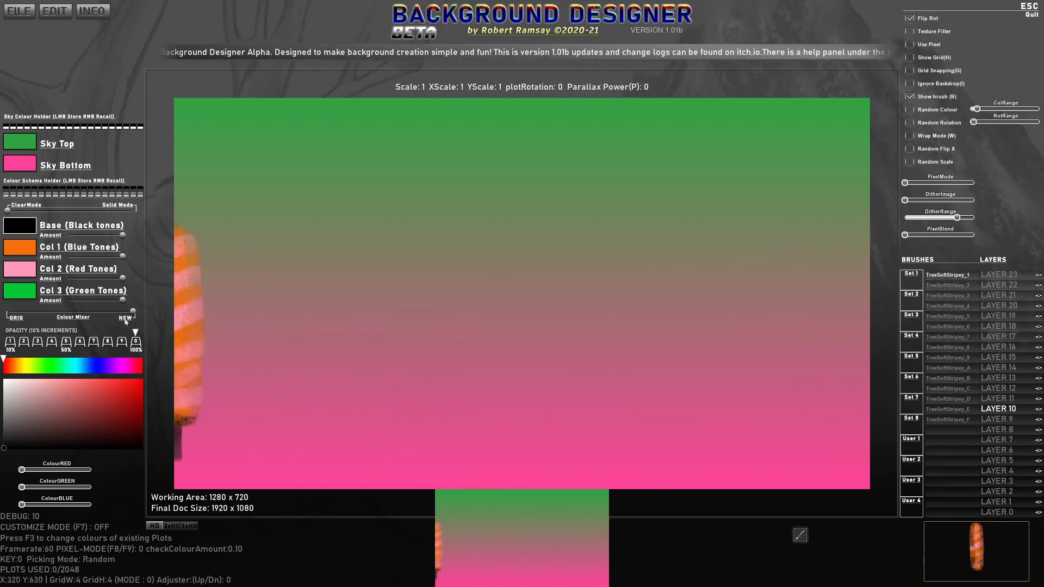
Step: Recolour the TreeSoftStripey_1 brush with a near-white base for the black tones and bright blue for the blue tones
left_click(22, 253)
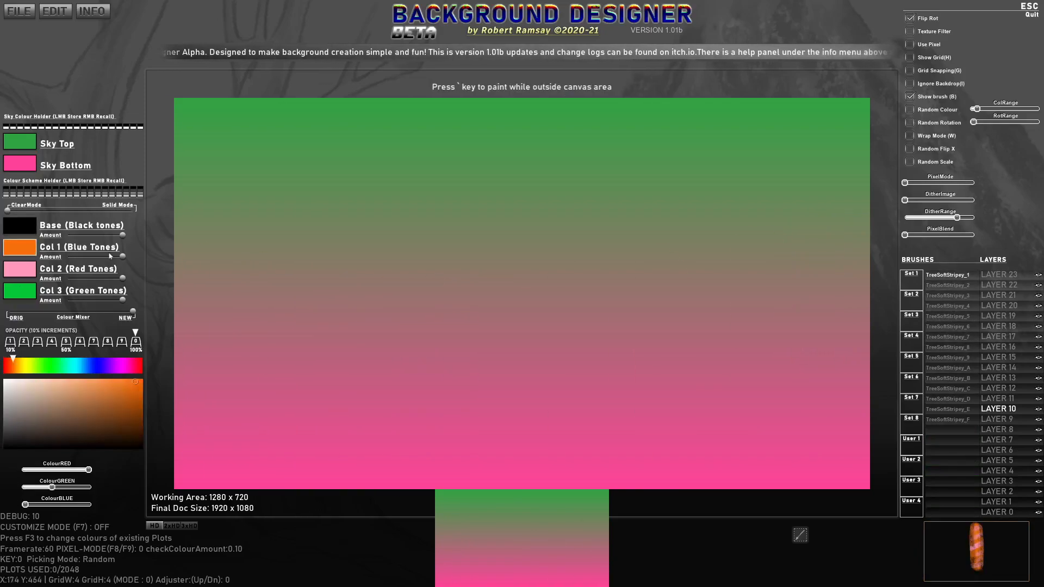
left_click(72, 405)
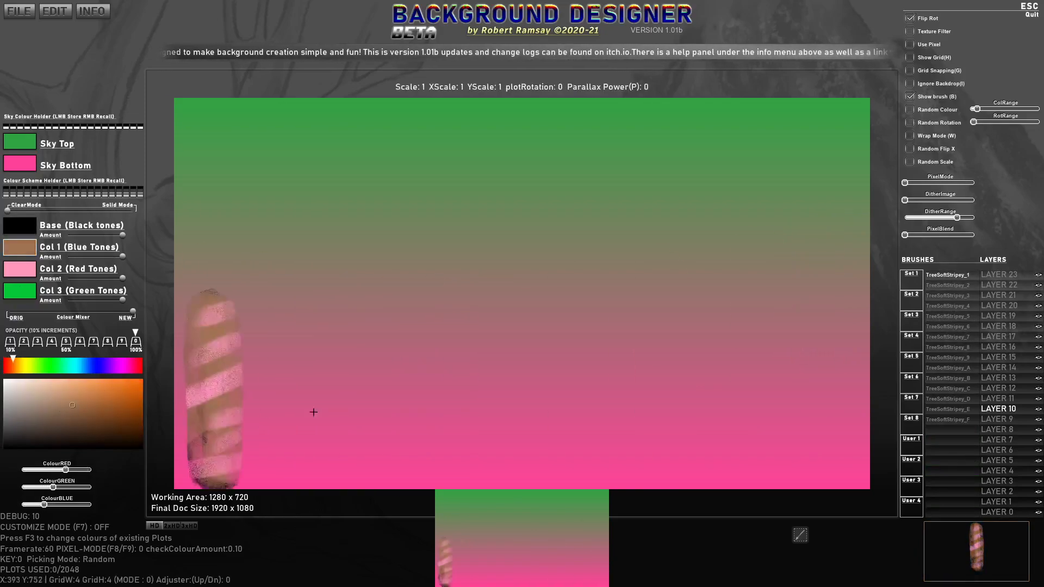
left_click(26, 225)
left_click_drag(77, 429, 7, 380)
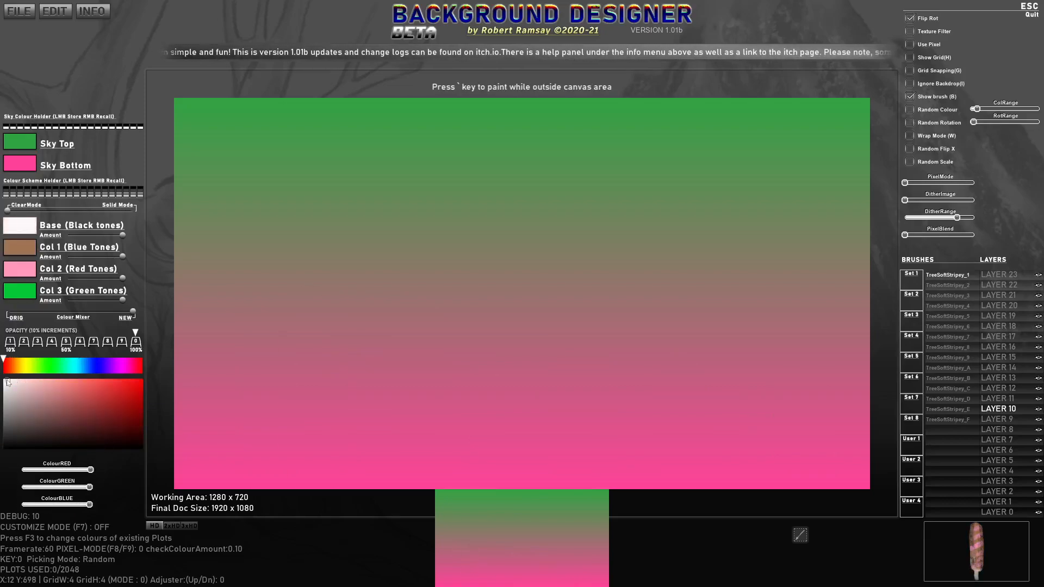
left_click(19, 249)
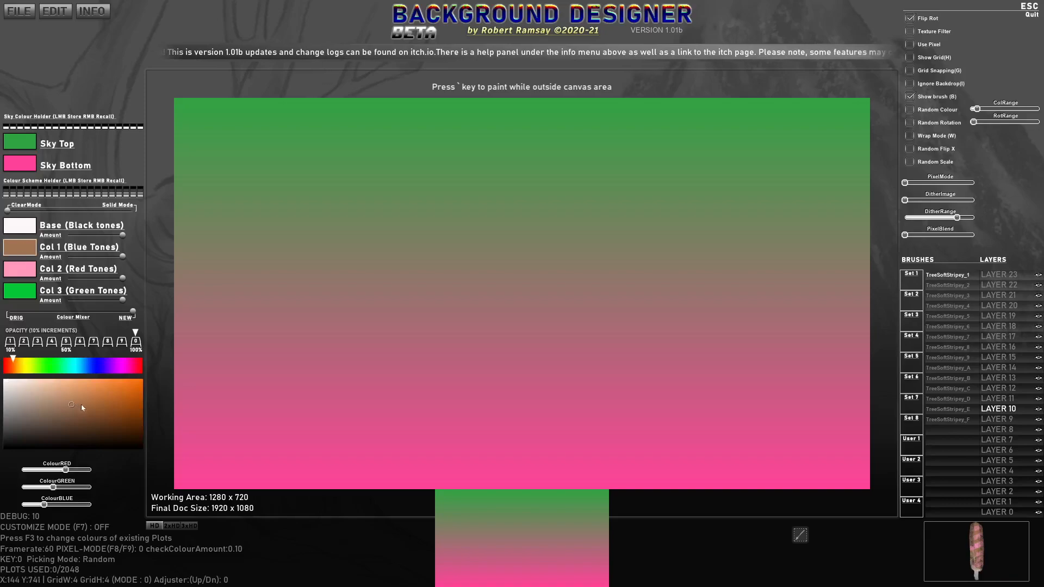
left_click_drag(98, 371, 96, 365)
mouse_move(101, 401)
left_mouse_down()
mouse_move(132, 382)
mouse_move(84, 363)
left_mouse_up()
Step: Set the brush's red tones to orange and try the recoloured tree on the canvas
left_click(25, 271)
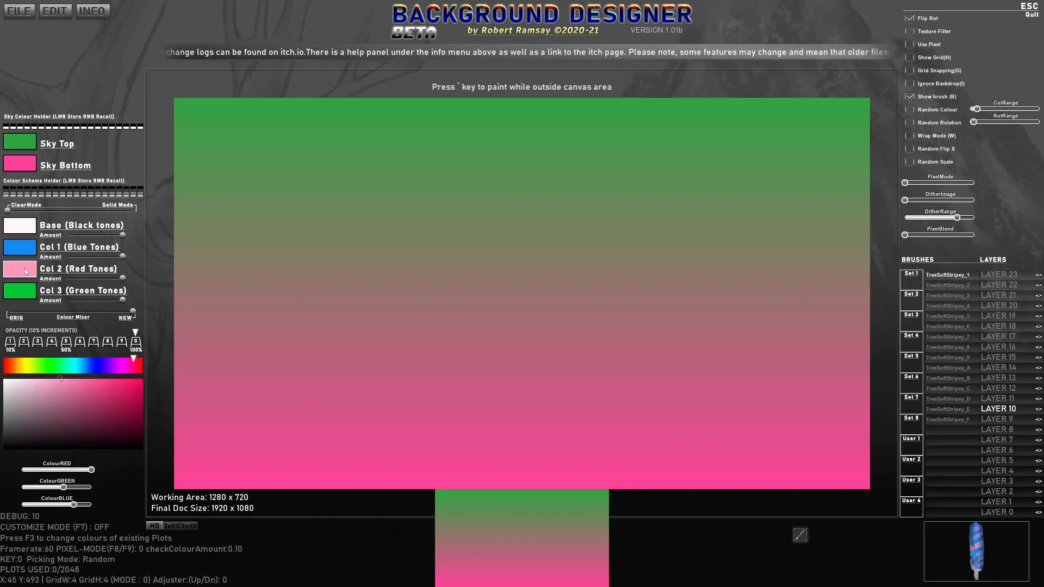
left_click(41, 368)
left_click_drag(122, 411, 128, 381)
left_click_drag(50, 364, 19, 369)
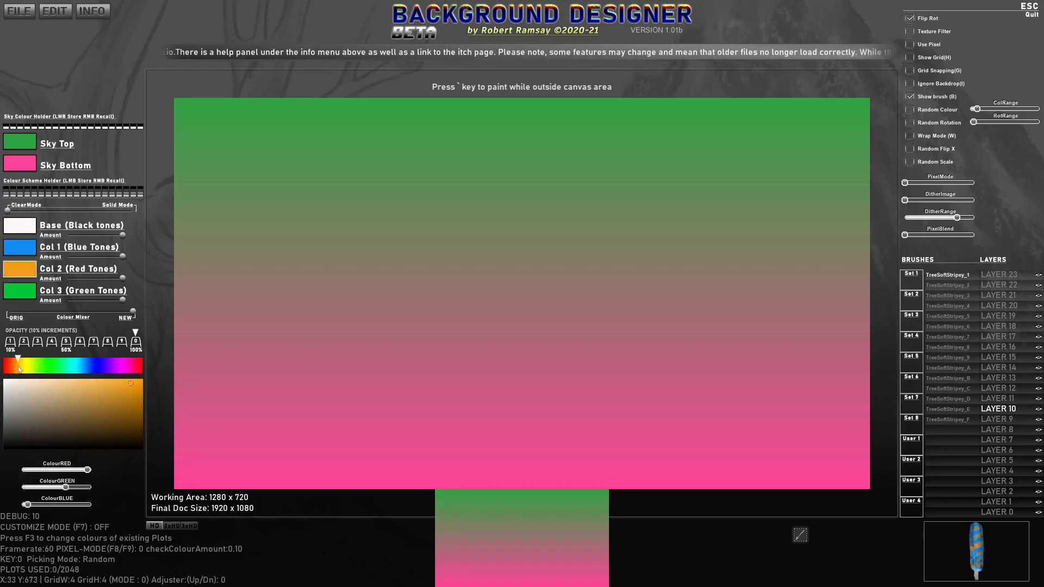
left_click(20, 292)
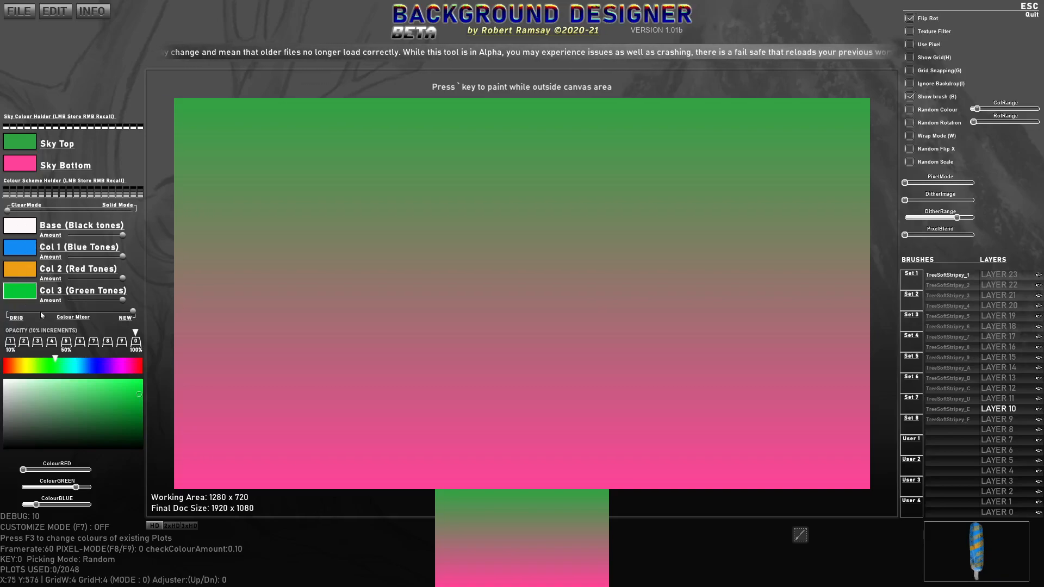
left_click(268, 259)
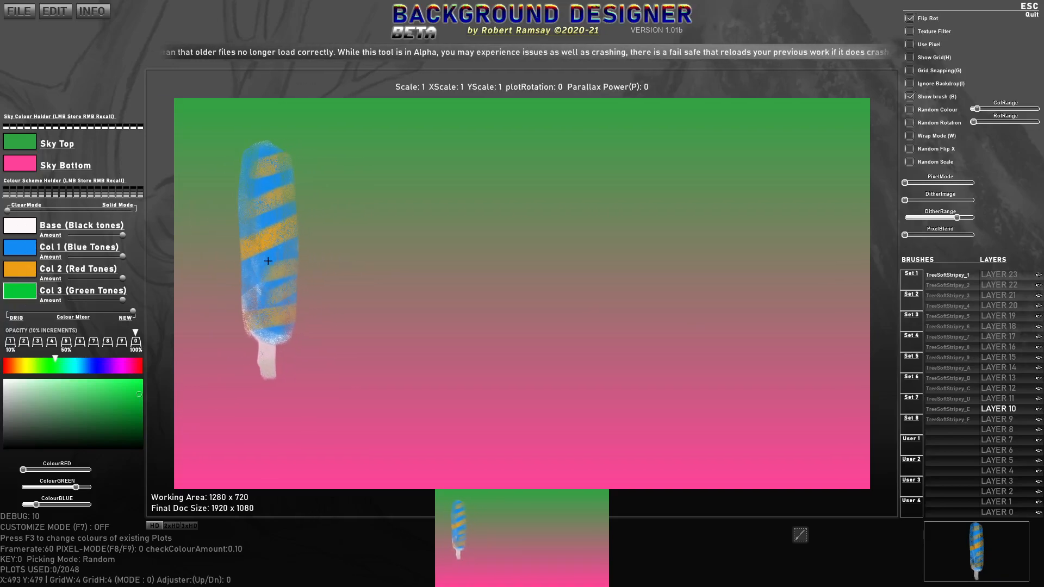
Step: Try black and dark red as the brush's base colour and settle on near-black for the black tones
left_click(22, 228)
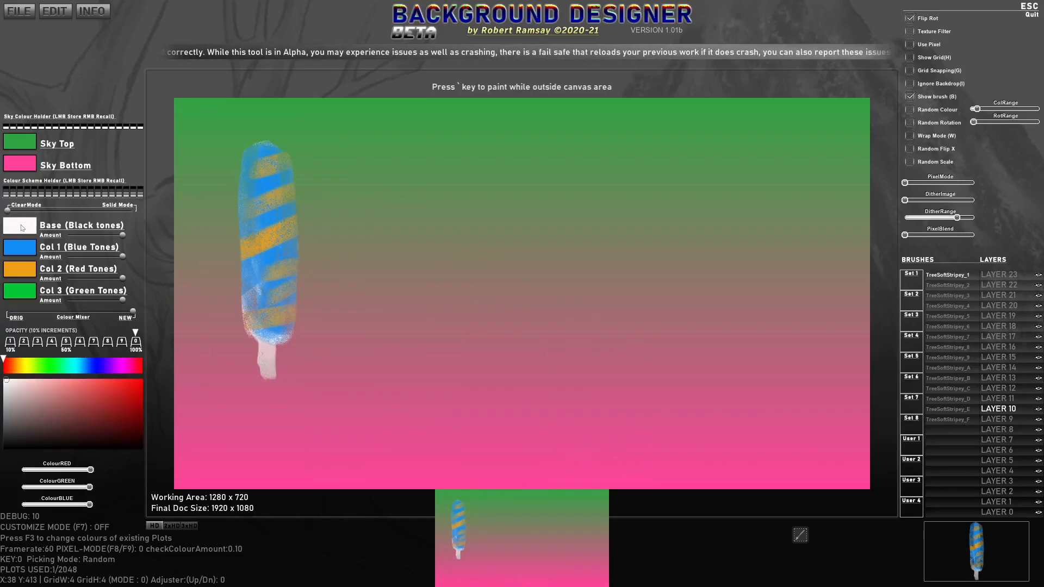
mouse_move(78, 401)
left_mouse_down()
mouse_move(11, 443)
mouse_move(8, 429)
mouse_move(11, 448)
left_mouse_up()
key("grave")
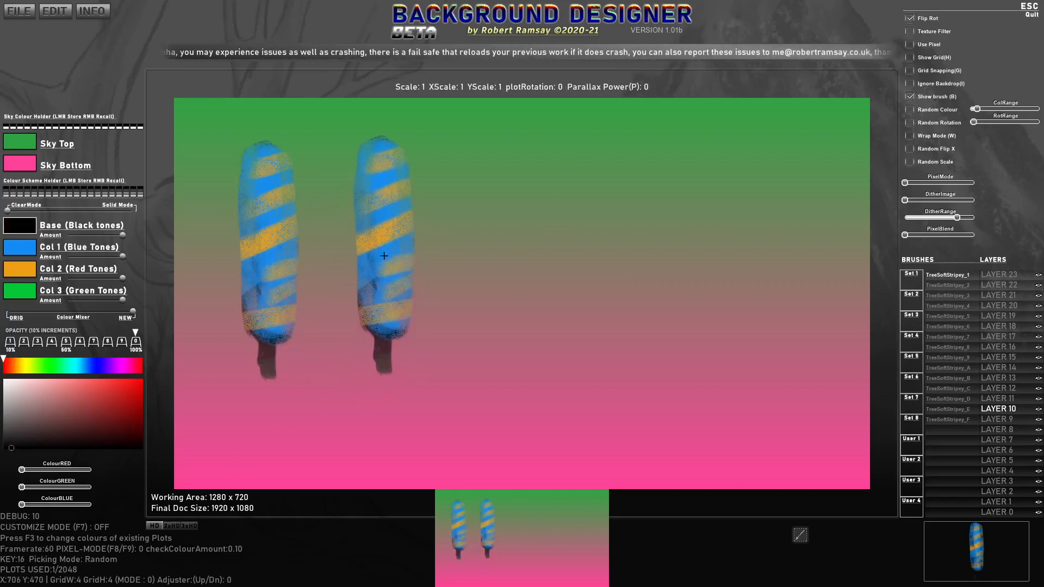
left_click_drag(90, 402, 102, 415)
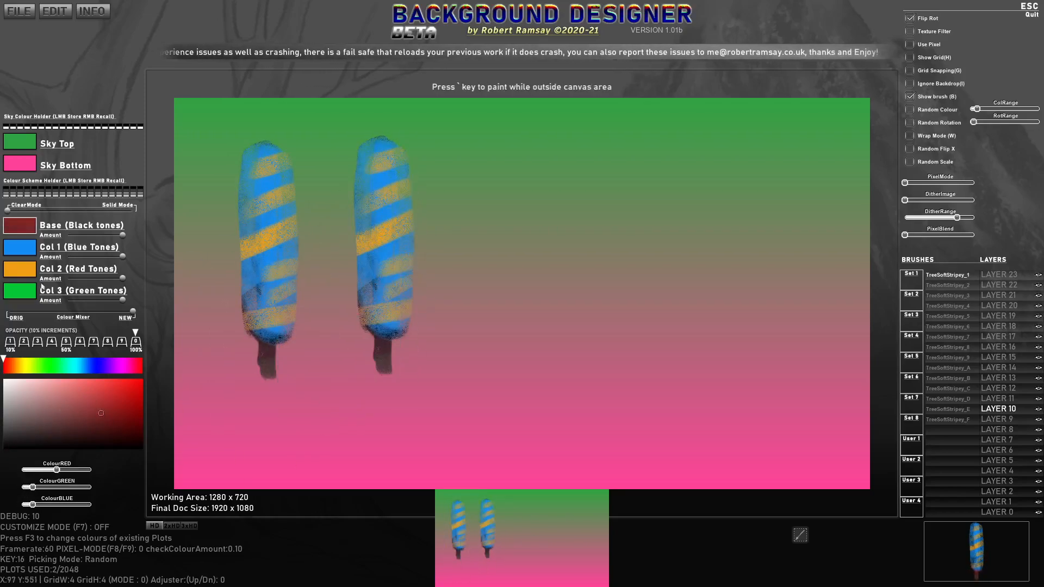
left_click(25, 248)
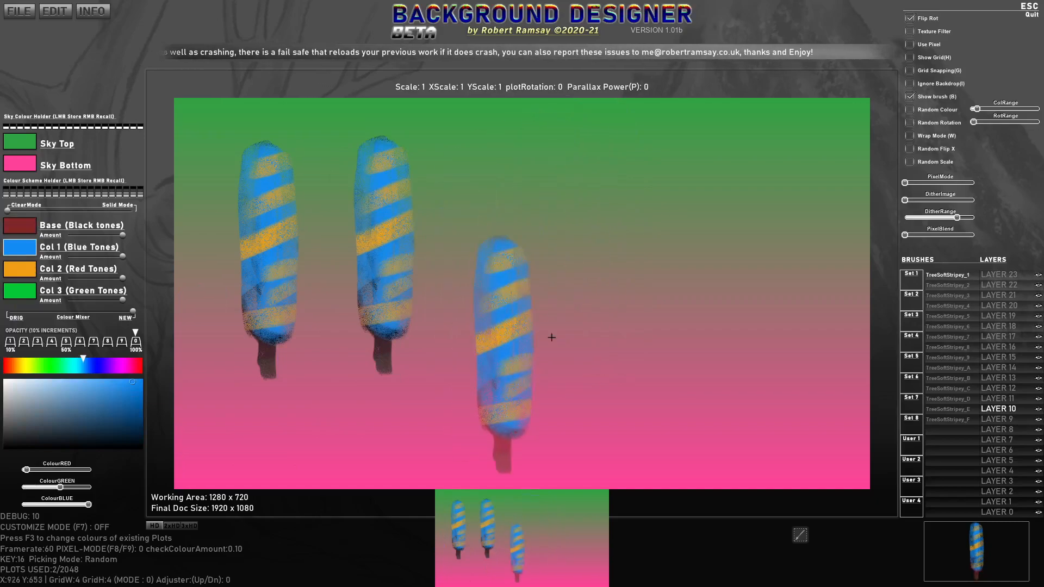
left_click(16, 230)
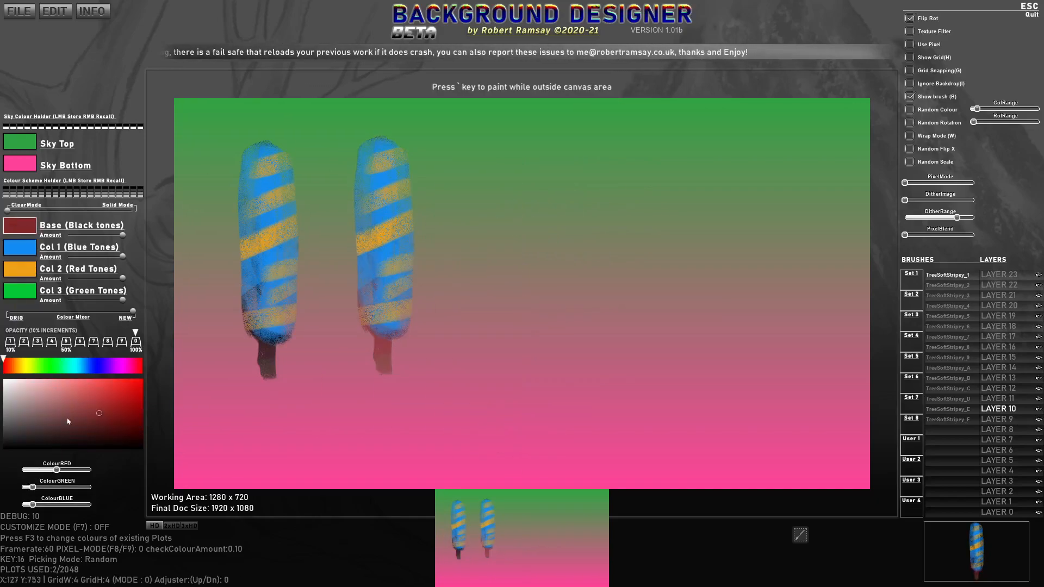
left_click(108, 429)
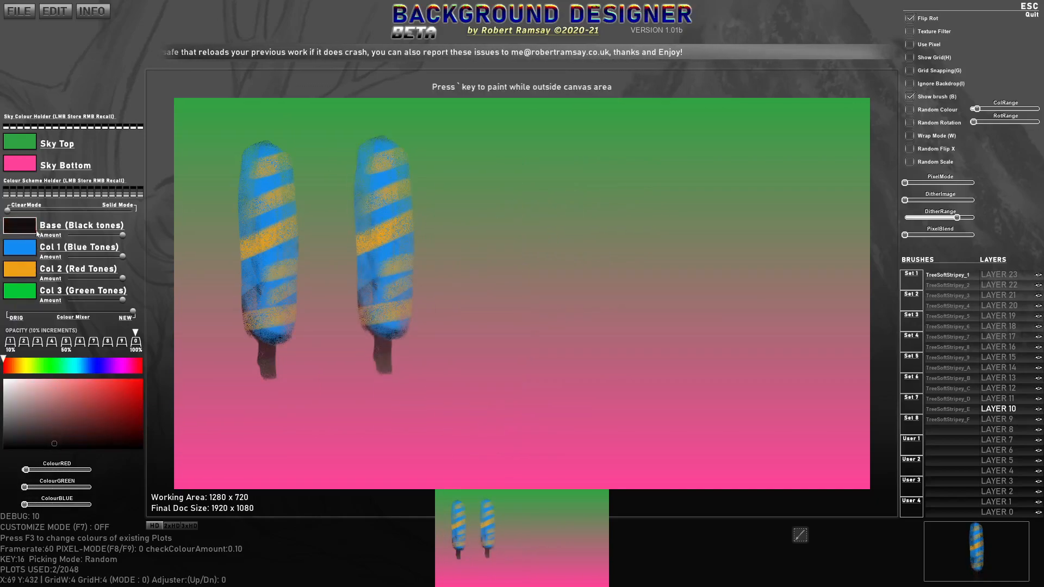
Step: Recolour the brush's blue tones bright cyan and its red tones brown
left_click(23, 252)
mouse_move(77, 371)
left_mouse_down()
mouse_move(53, 370)
mouse_move(69, 371)
left_mouse_up()
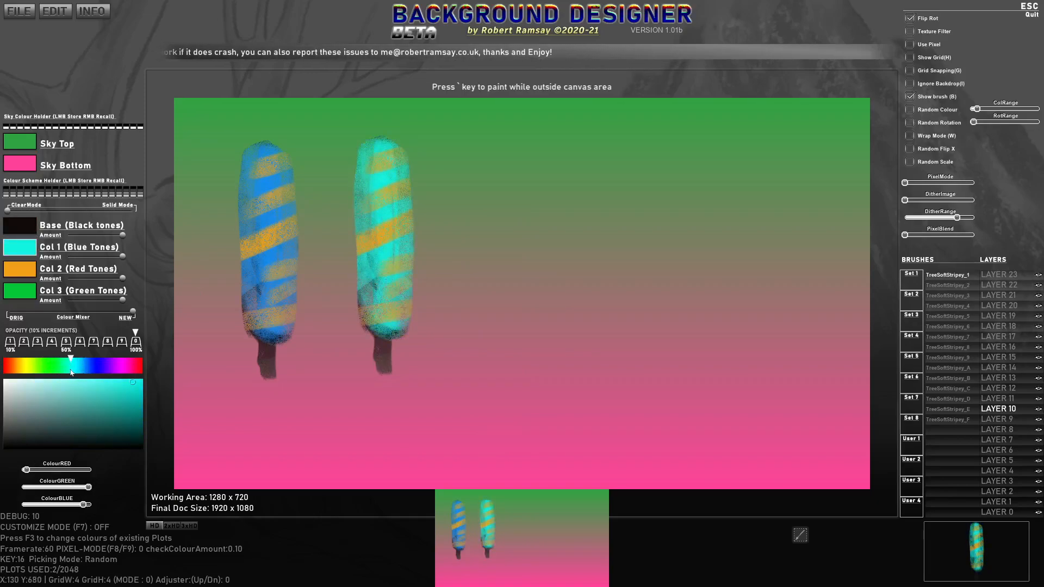
left_click(16, 272)
left_click(76, 424)
mouse_move(77, 425)
left_mouse_down()
mouse_move(102, 422)
mouse_move(86, 415)
left_mouse_up()
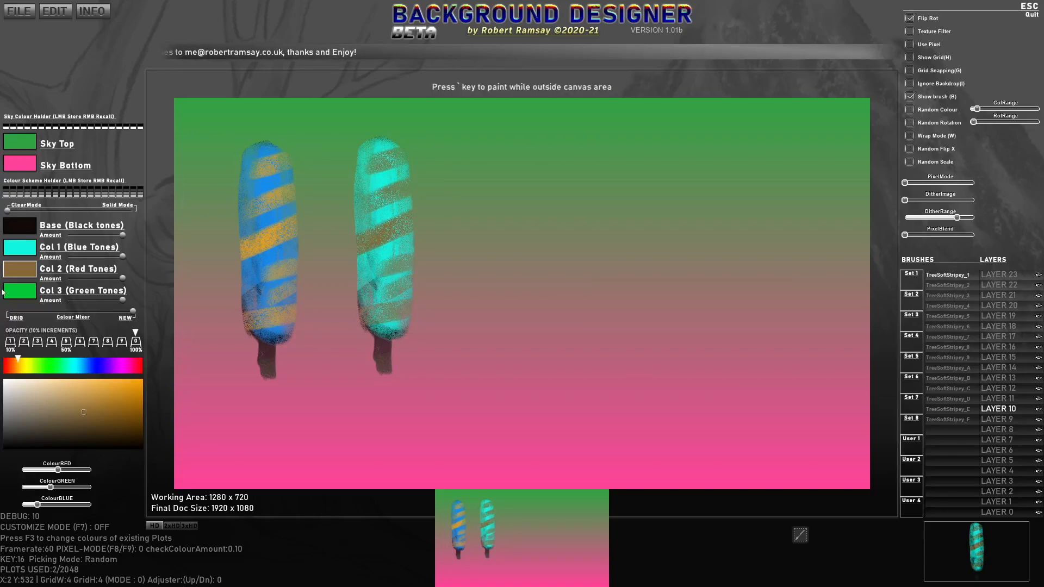
Step: Set the brush's green tones to a dark, muted green
left_click(19, 291)
left_click(114, 400)
left_click_drag(114, 401, 88, 419)
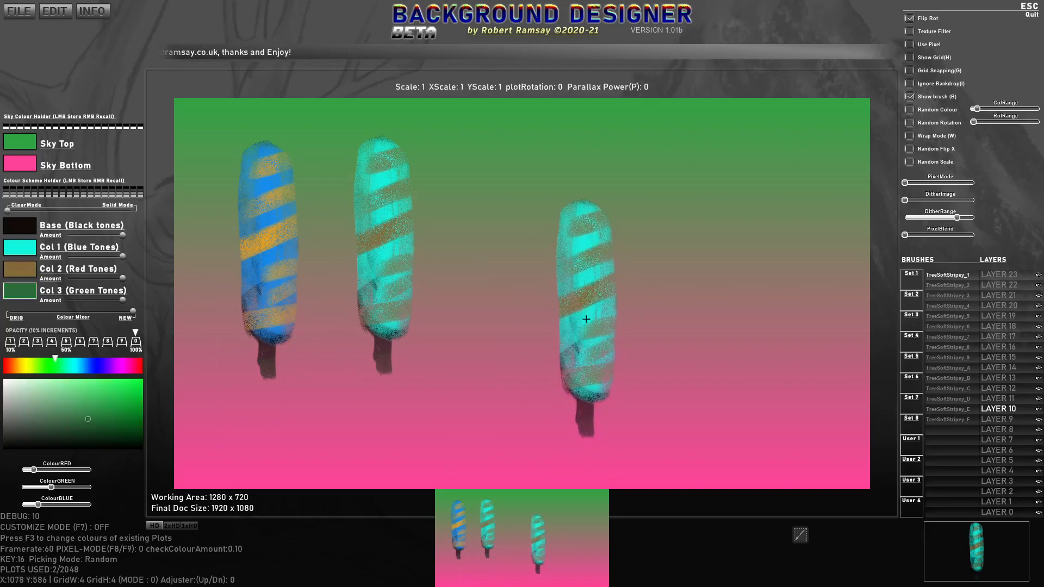
Step: Paint a trail of overlapping trees across the canvas and undo the whole trail
mouse_move(576, 266)
left_mouse_down()
mouse_move(739, 269)
mouse_move(502, 293)
left_mouse_up()
key("z")
key("z")
key("z")
key("z")
key("z")
key("z")
key("z")
key("z")
key("z")
key("z")
key("z")
key("z")
key("z")
key("z")
key("z")
key("z")
key("z")
key("z")
key("z")
key("z")
key("z")
key("z")
key("z")
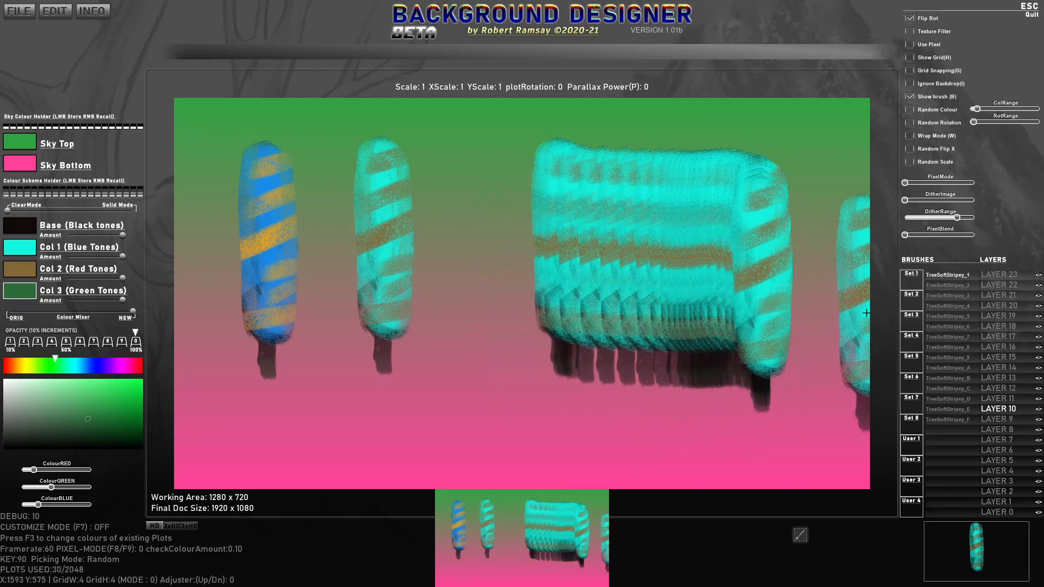
key("z")
key("z")
key("z")
key("z")
key("z")
key("z")
key("z")
key("z")
key("z")
key("z")
key("z")
key("z")
key("z")
key("z")
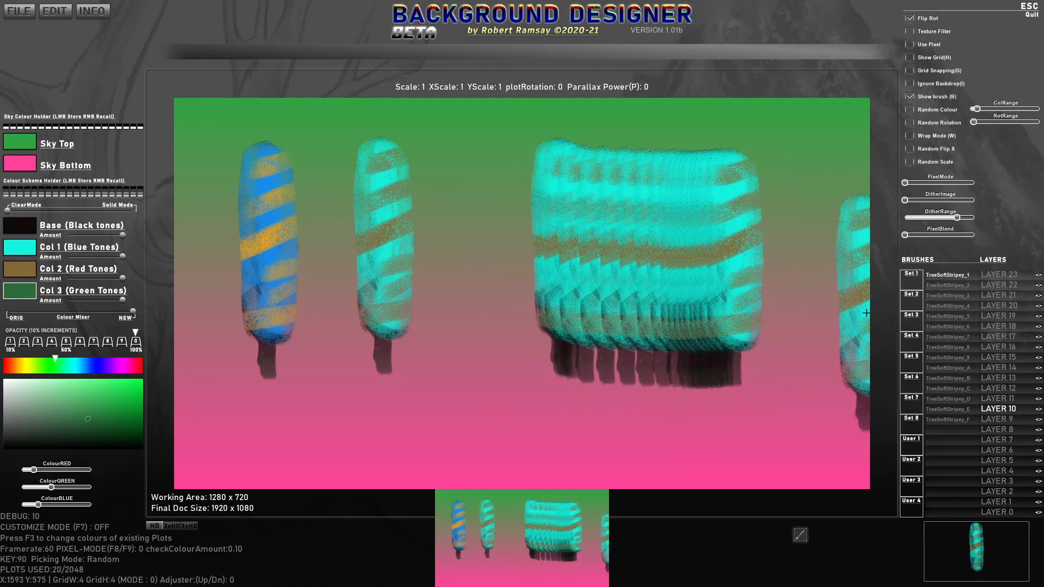
key("z")
key("z")
key("z")
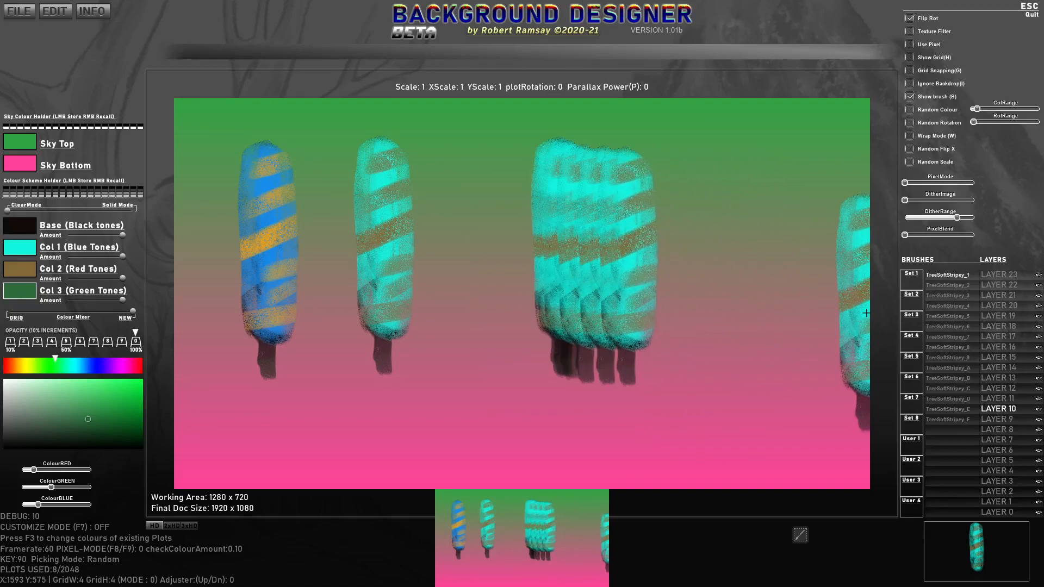
key("z")
key("z")
key("z")
key("z")
key("z")
key("z")
key("z")
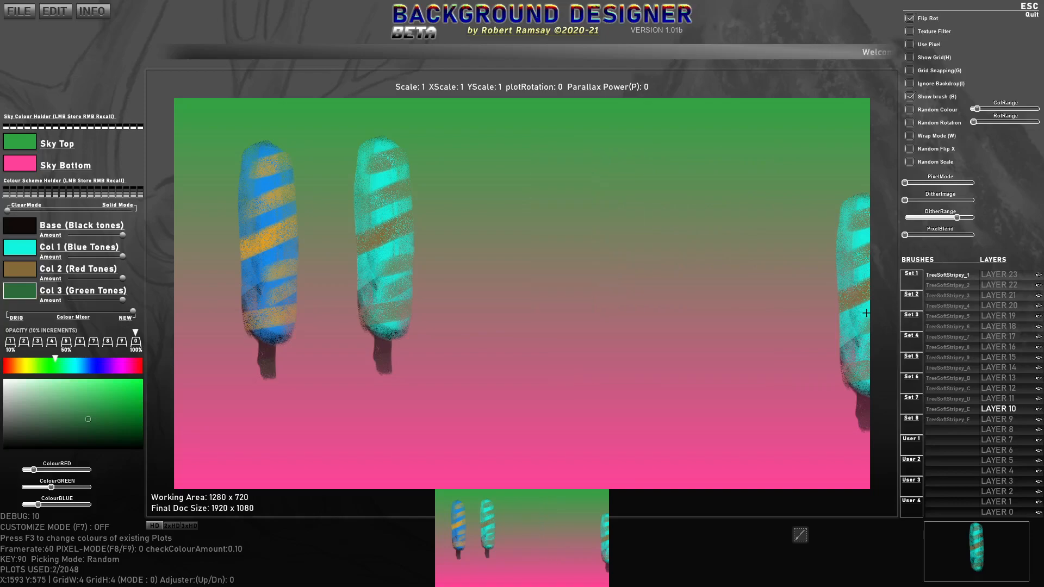
Step: Try out a few more single trees on the canvas and clear them all
left_click(825, 312)
key("z")
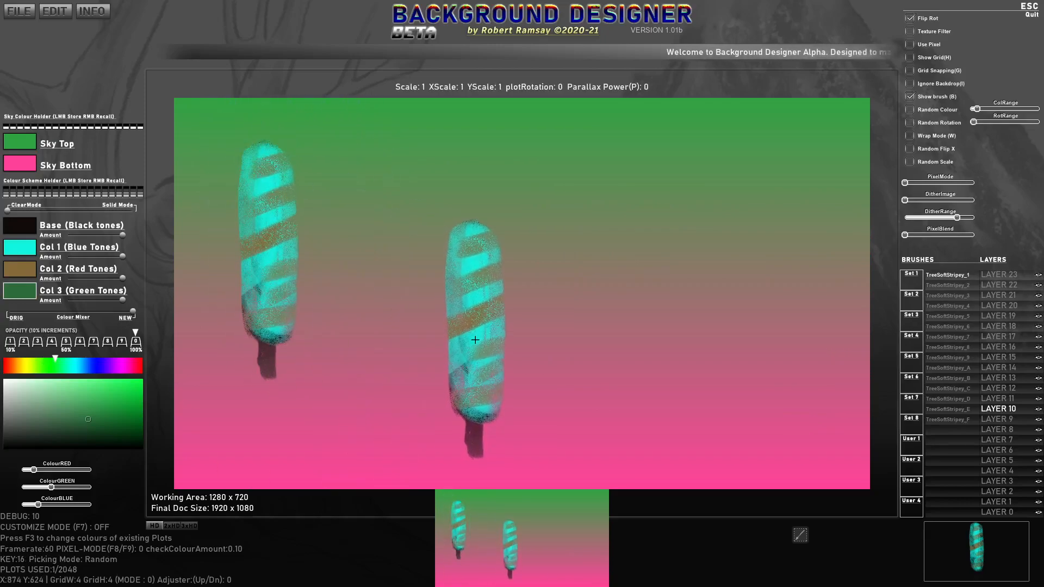
left_click(384, 257)
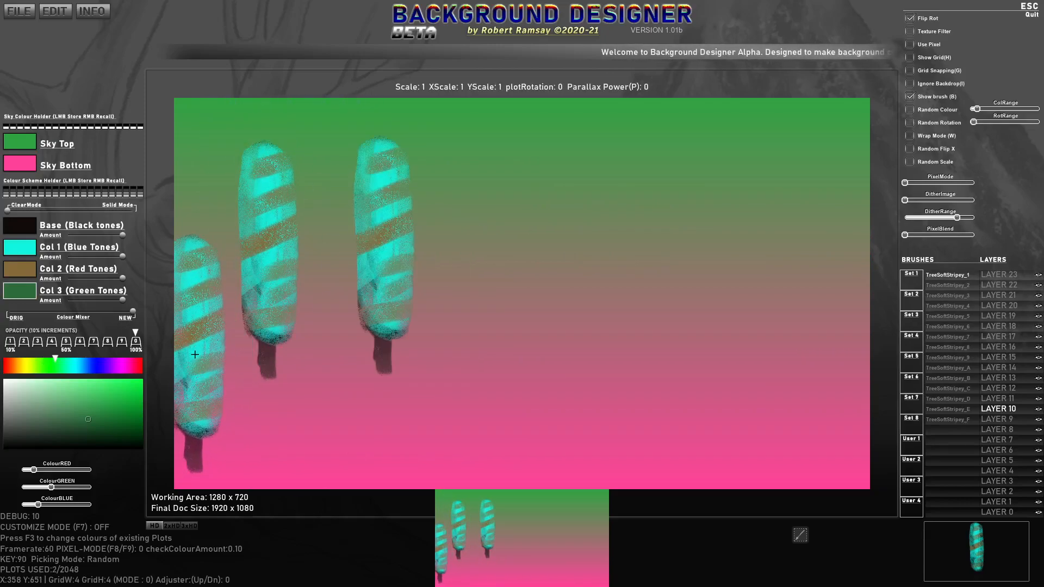
left_click(549, 257)
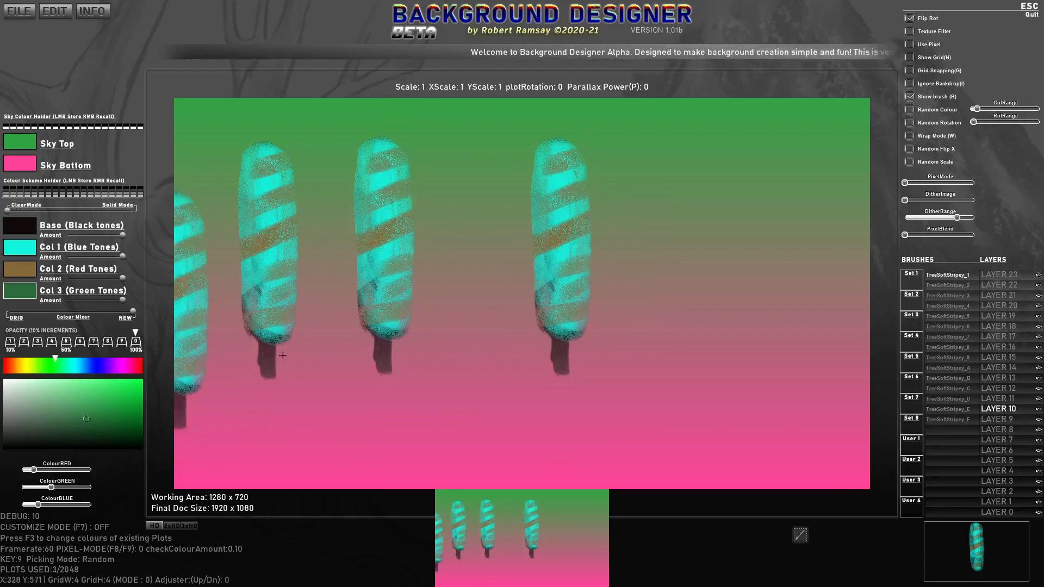
key("BackSpace")
Step: Stamp one tree on the cleared canvas, recolour the blue tones muted teal and select the base colour
left_click(273, 262)
left_click(22, 249)
left_click_drag(91, 425, 70, 414)
left_click(24, 227)
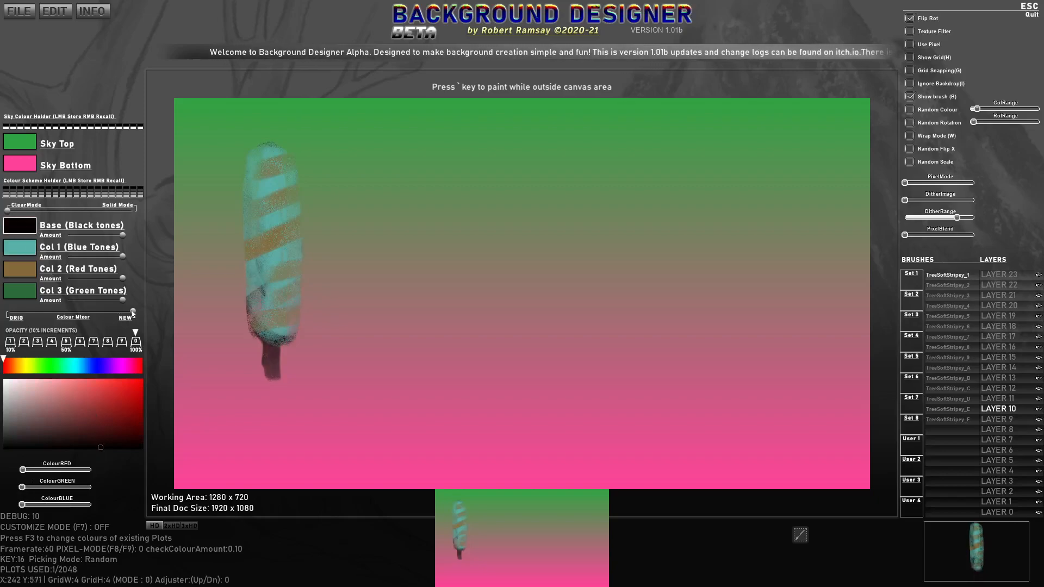
Step: Set the colour mixer fully to ORIG, try the tree in its original brush colours, and clear the canvas
left_click_drag(133, 311, 7, 312)
left_click(443, 262)
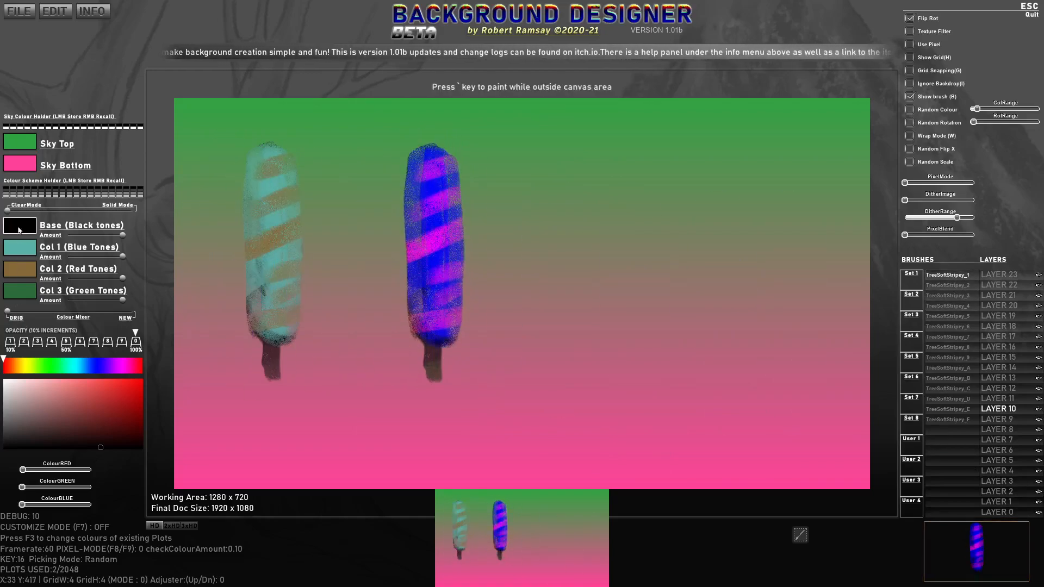
mouse_move(110, 433)
left_mouse_down()
mouse_move(63, 438)
mouse_move(45, 407)
left_mouse_up()
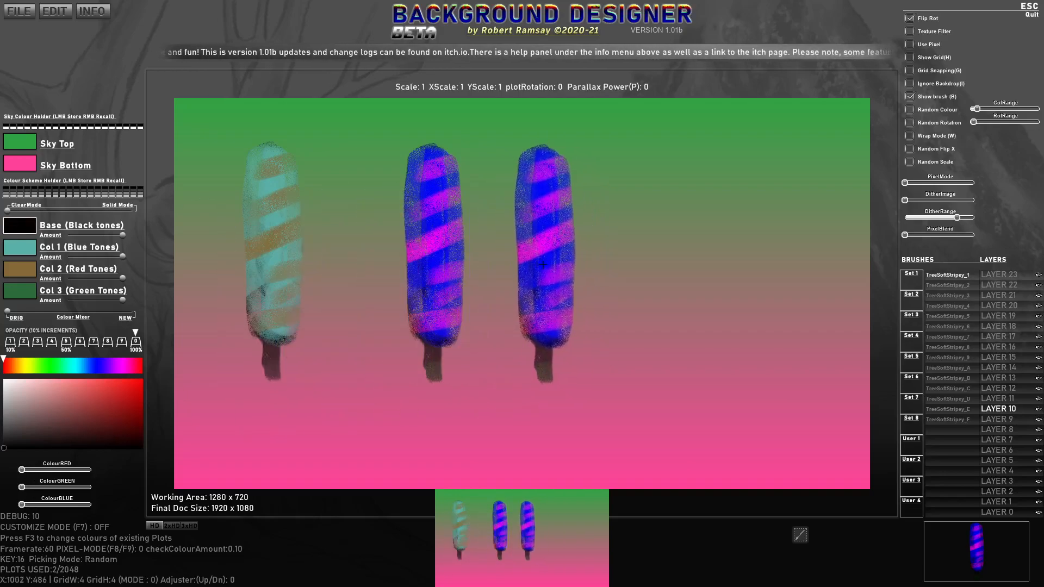
key("BackSpace")
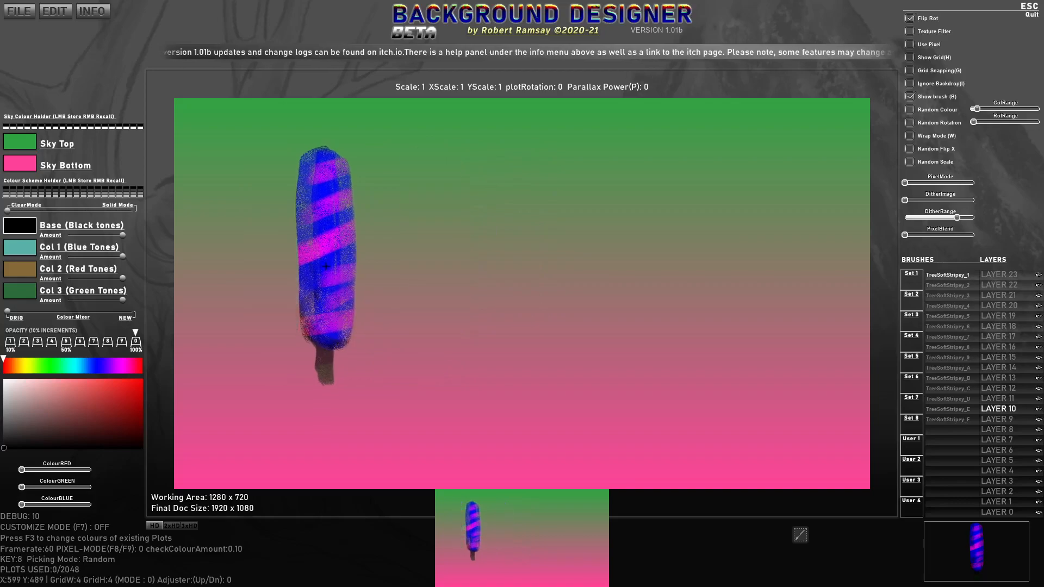
Step: Stamp two trees side by side on the canvas and set the colour mixer back to NEW
left_click(270, 285)
left_click(359, 287)
left_click_drag(7, 311, 144, 309)
key("shift")
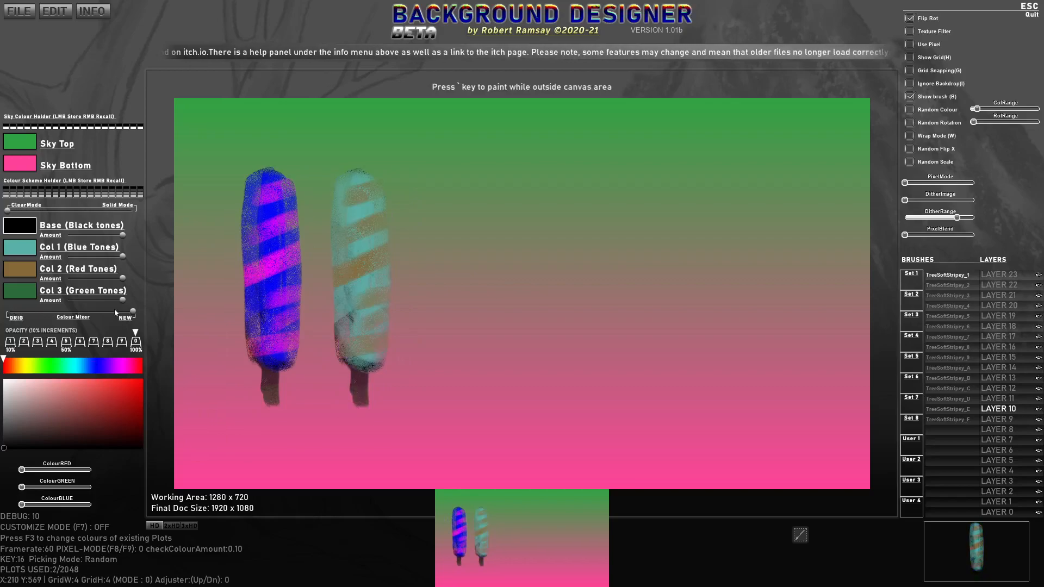
Step: Set the brush's base colour for the black tones to a very dark green
left_click_drag(68, 429, 129, 384)
left_click_drag(38, 381, 38, 461)
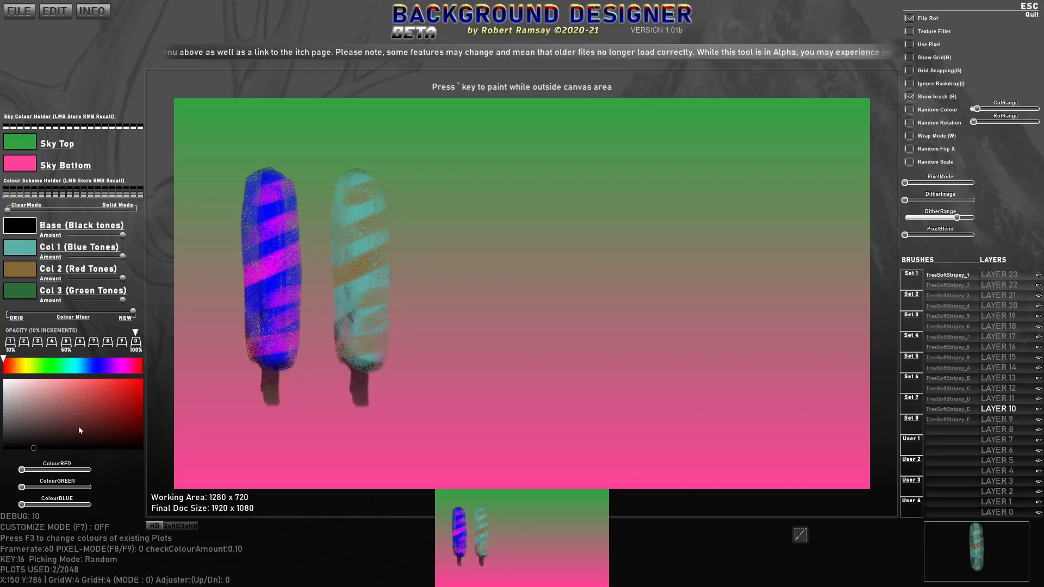
mouse_move(65, 371)
left_mouse_down()
mouse_move(91, 368)
mouse_move(63, 370)
left_mouse_up()
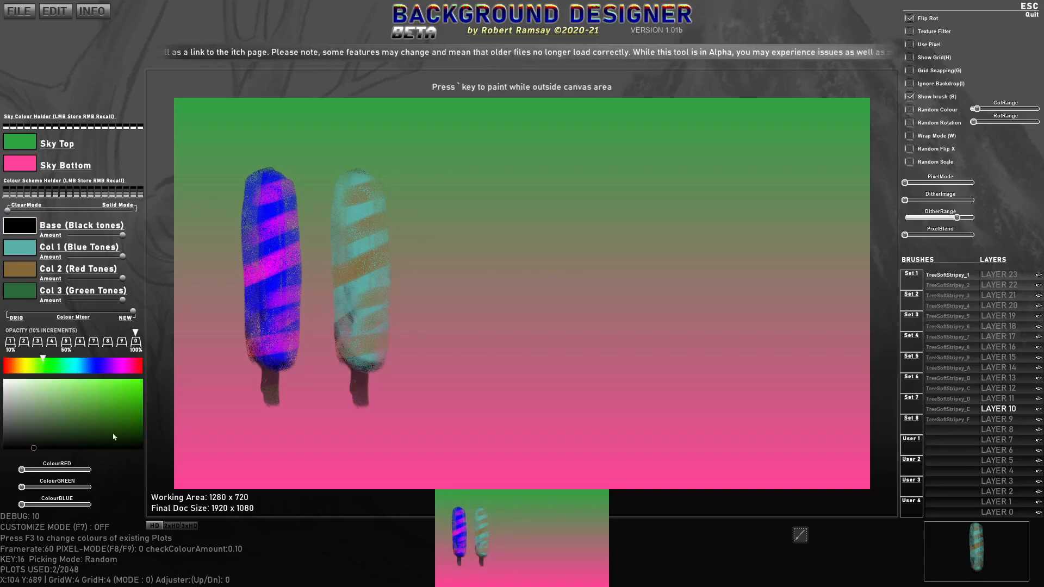
Step: Hide the brush preview and recolour the brush's blue tones to a strong green
left_click(23, 248)
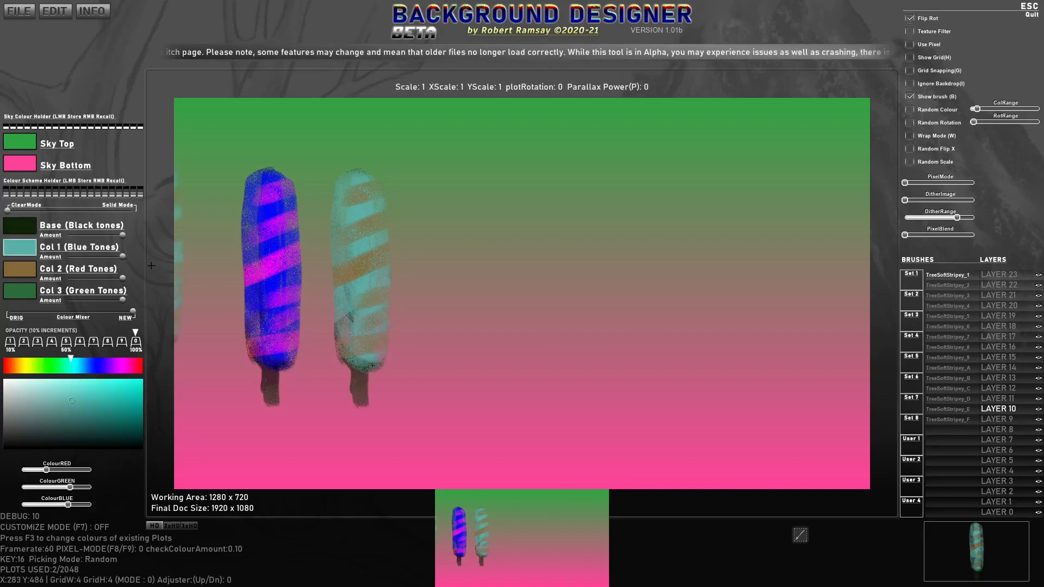
key("b")
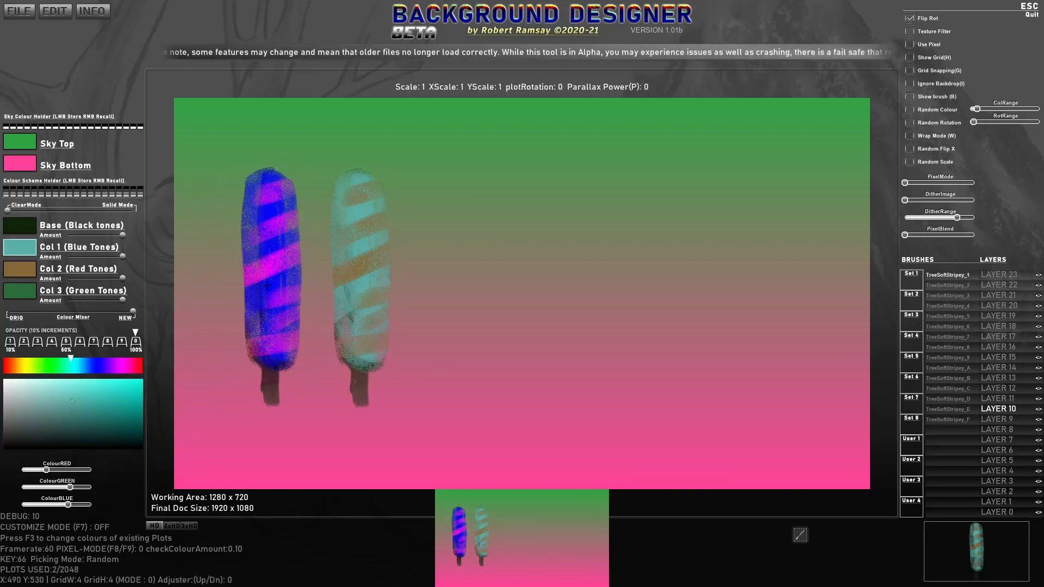
key("b")
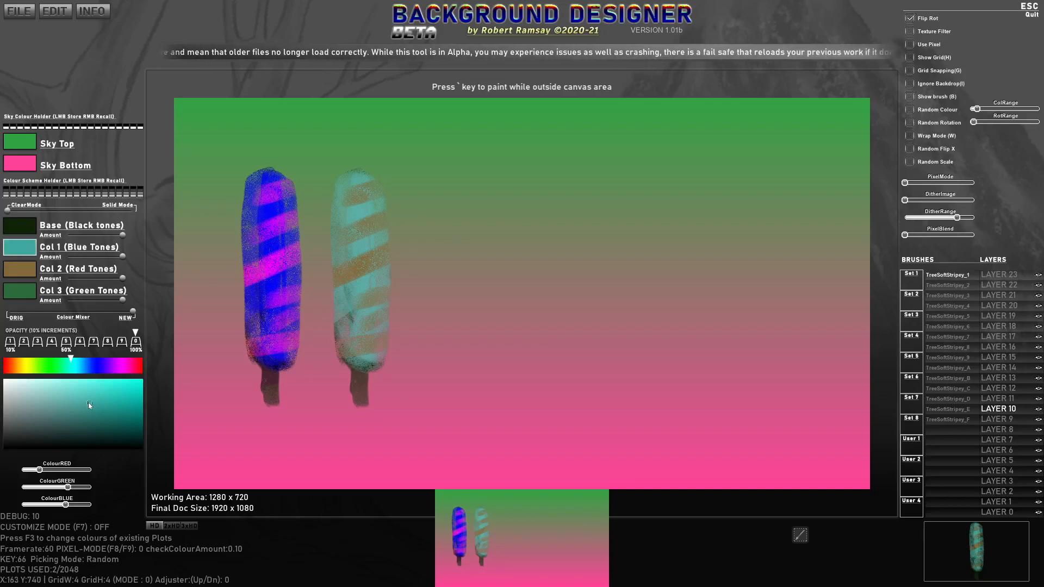
mouse_move(50, 366)
left_mouse_down()
mouse_move(29, 363)
mouse_move(49, 368)
left_mouse_up()
key("shift")
left_click_drag(107, 404, 119, 394)
left_click(120, 403)
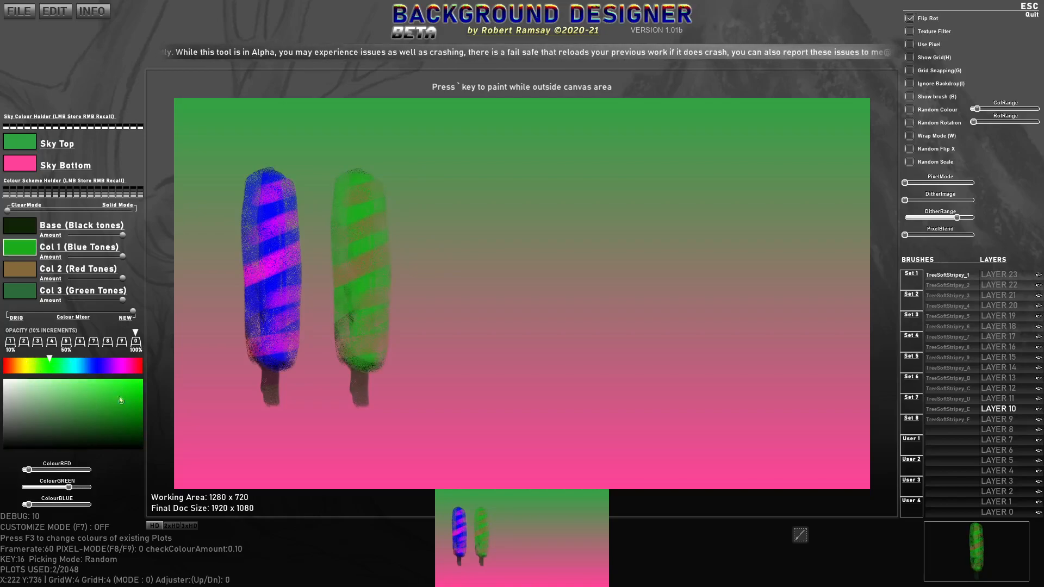
Step: Recolour the brush's red tones bright light green and its green tones almost black
left_click(21, 278)
left_click_drag(38, 365, 5, 366)
left_click(116, 379)
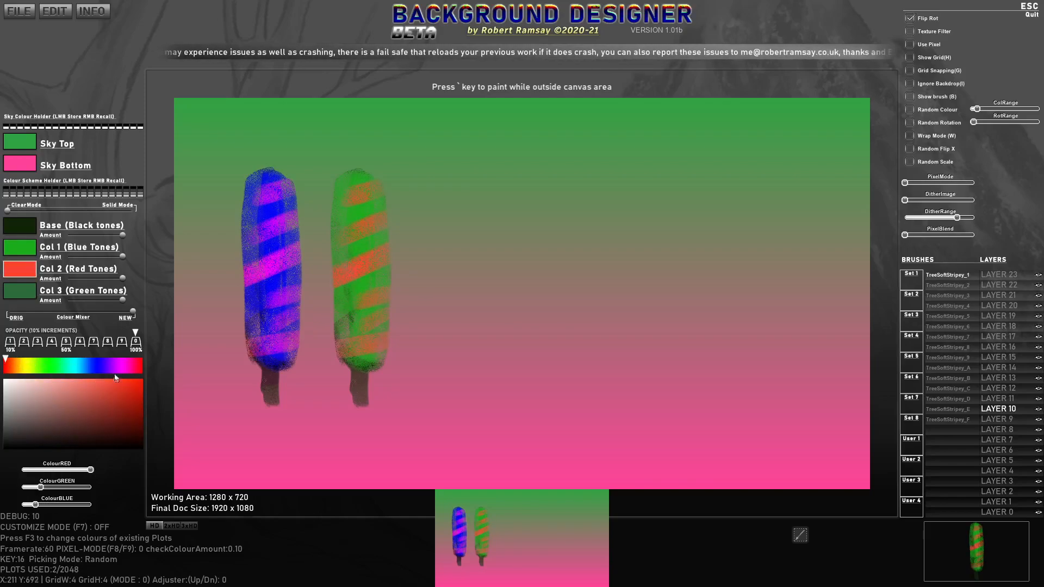
left_click_drag(92, 369, 54, 373)
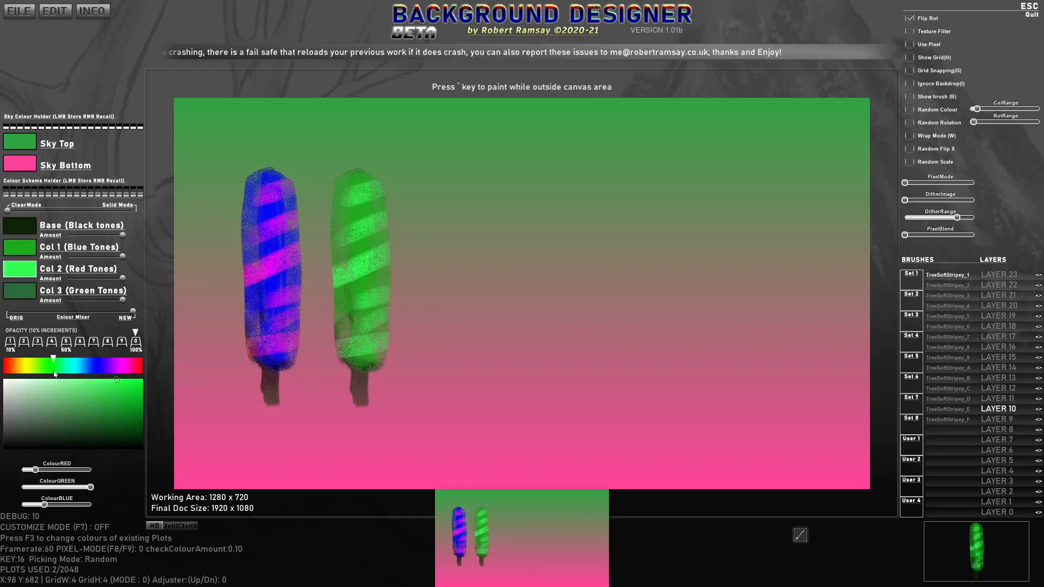
left_click(28, 294)
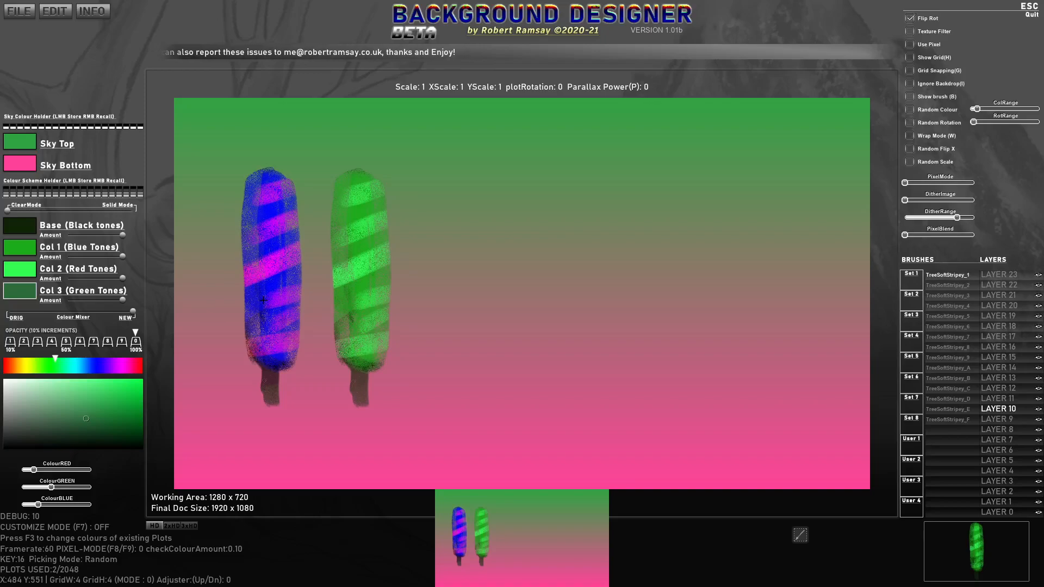
mouse_move(134, 391)
left_mouse_down()
mouse_move(143, 389)
mouse_move(18, 400)
mouse_move(23, 391)
mouse_move(56, 447)
mouse_move(113, 460)
left_mouse_up()
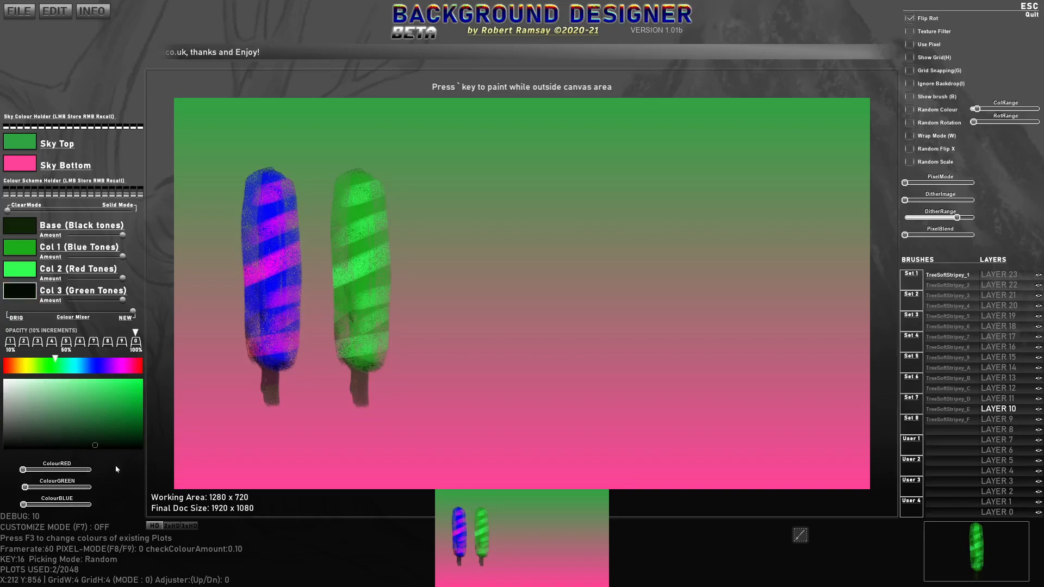
Step: Lower the amount of the red tones to the minimum and set the green tones' amount to full
left_click_drag(124, 281, 73, 289)
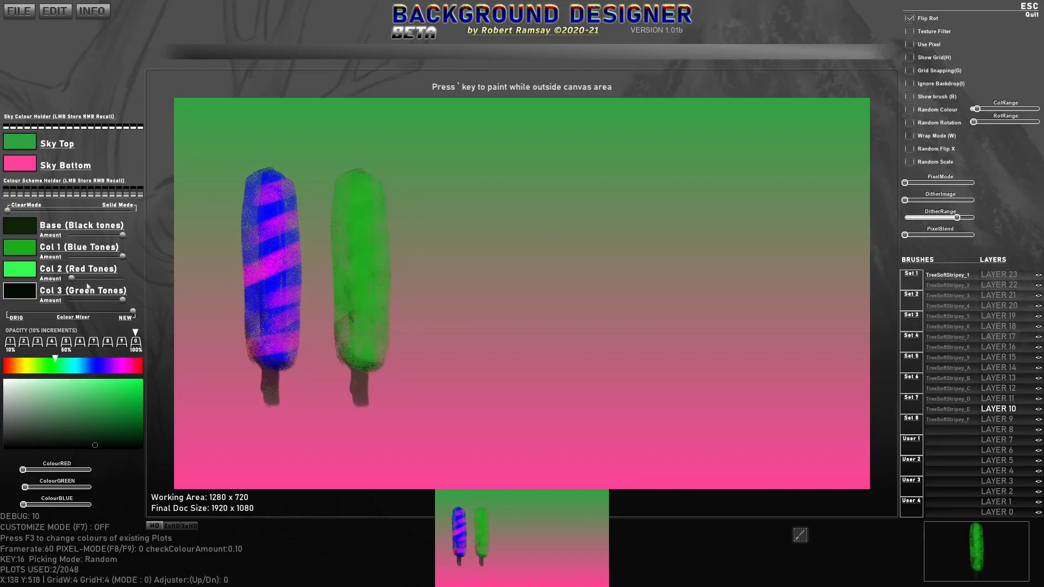
left_click_drag(64, 280, 41, 281)
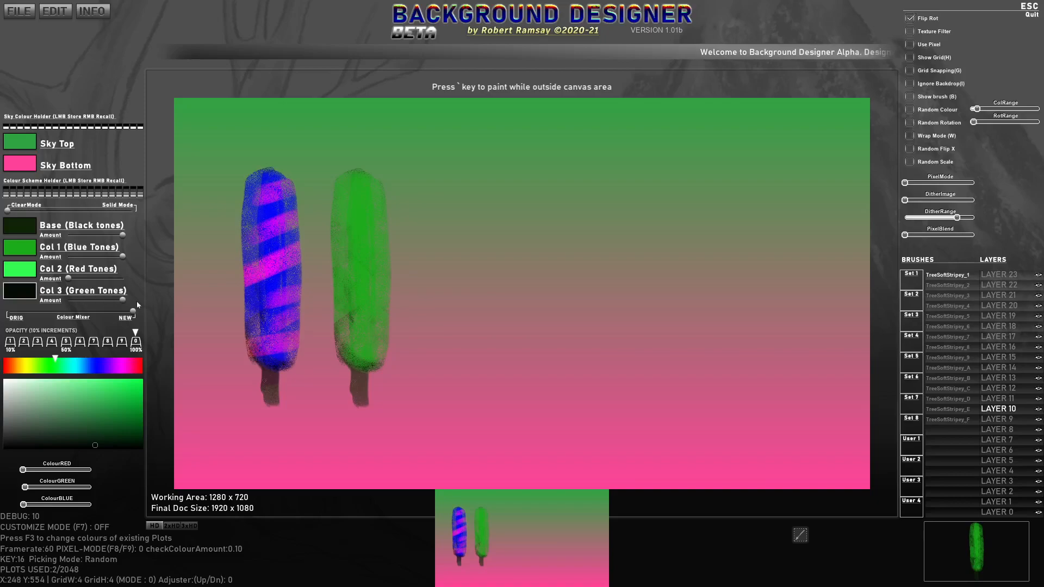
left_click_drag(86, 301, 169, 301)
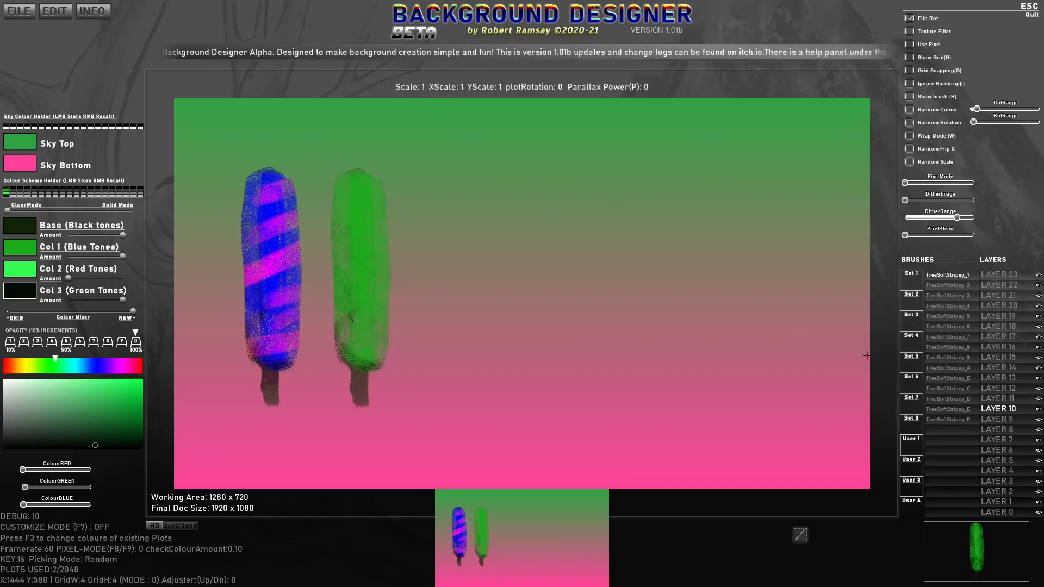
Step: Choose the TreeSoftStripey_2 brush
left_click(957, 286)
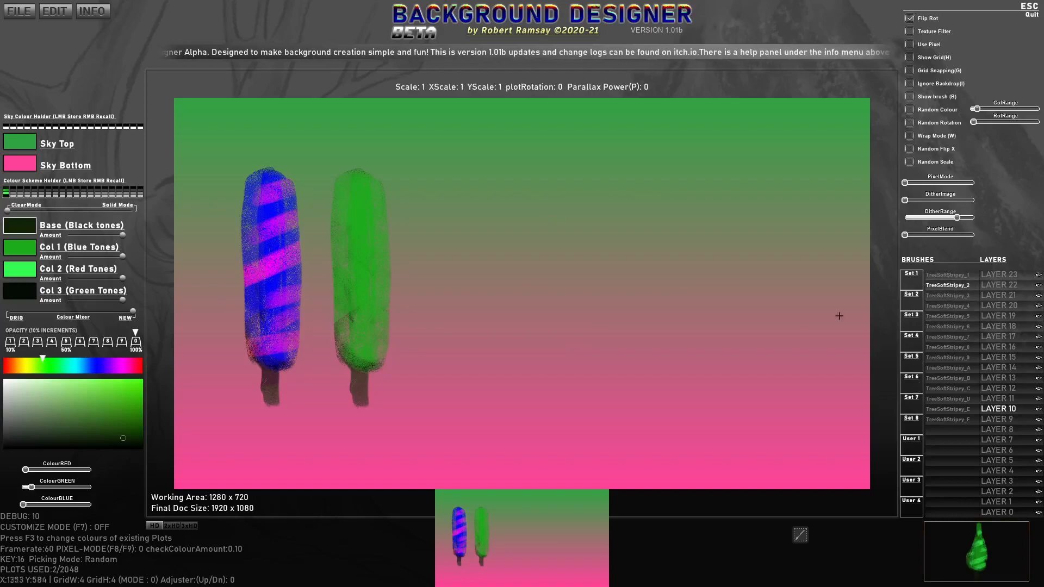
Step: Show the brush preview and stamp one tree each with TreeSoftStripey_2, TreeSoftStripey_3 and TreeSoftStripey_4 in a row beside the existing trees
key("b")
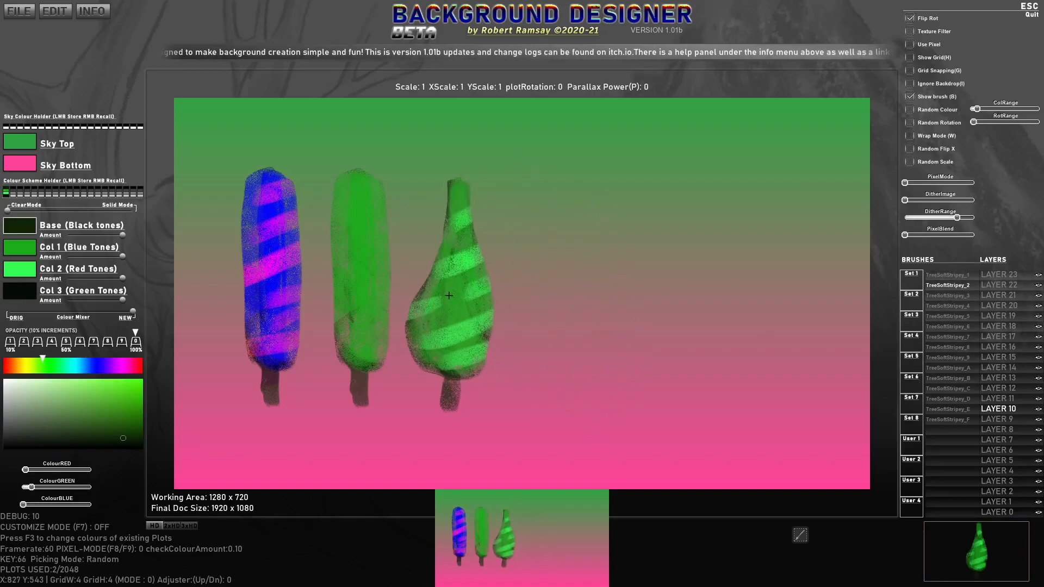
left_click(446, 295)
left_click(948, 295)
left_click(546, 302)
left_click(947, 305)
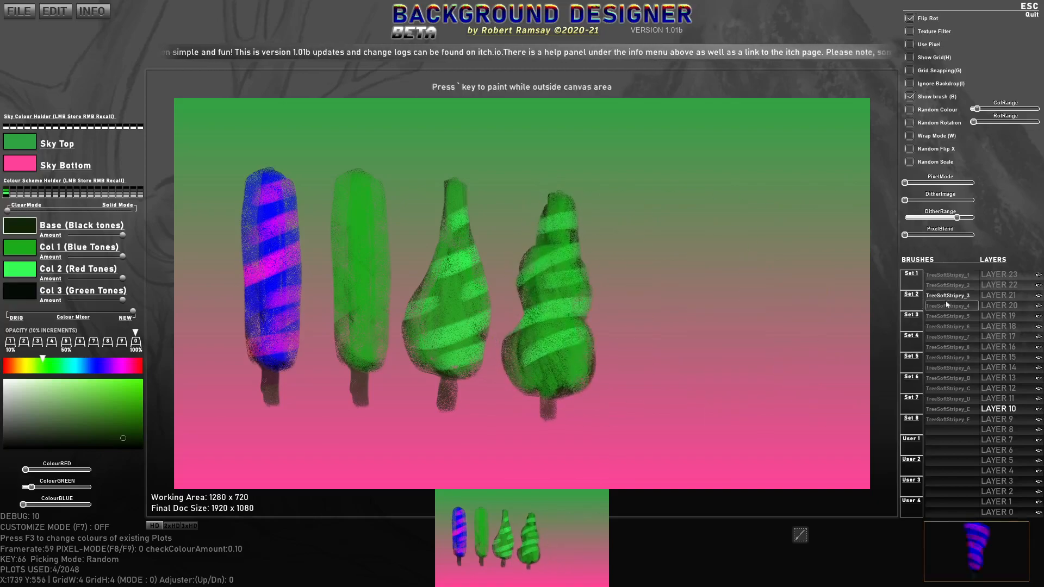
left_click(660, 312)
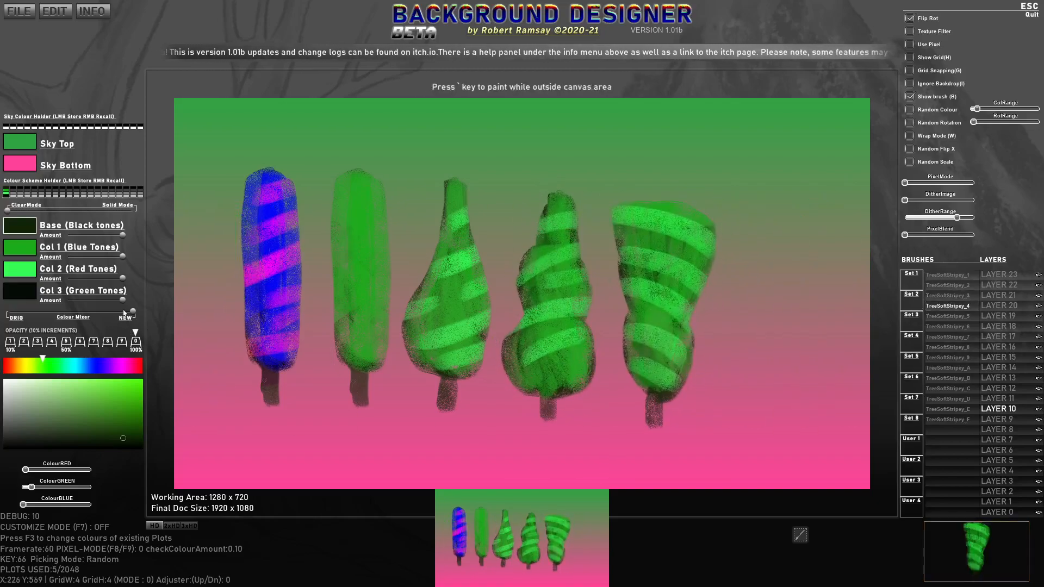
Step: Lower the red tones' amount to the minimum for TreeSoftStripey_4 and TreeSoftStripey_5, and stamp a TreeSoftStripey_5 tree at the row's end
left_click_drag(121, 279, 68, 279)
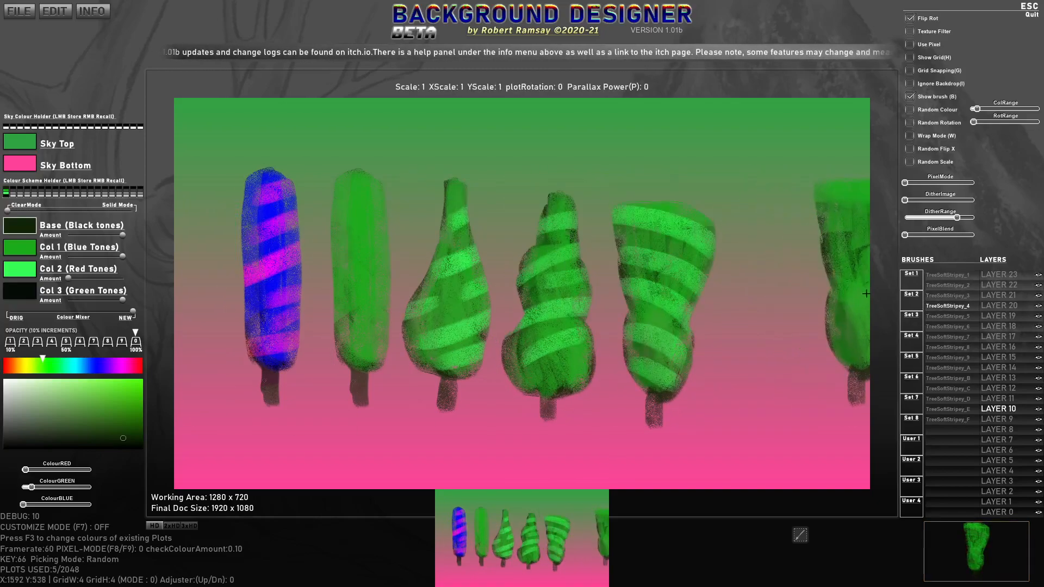
left_click(948, 314)
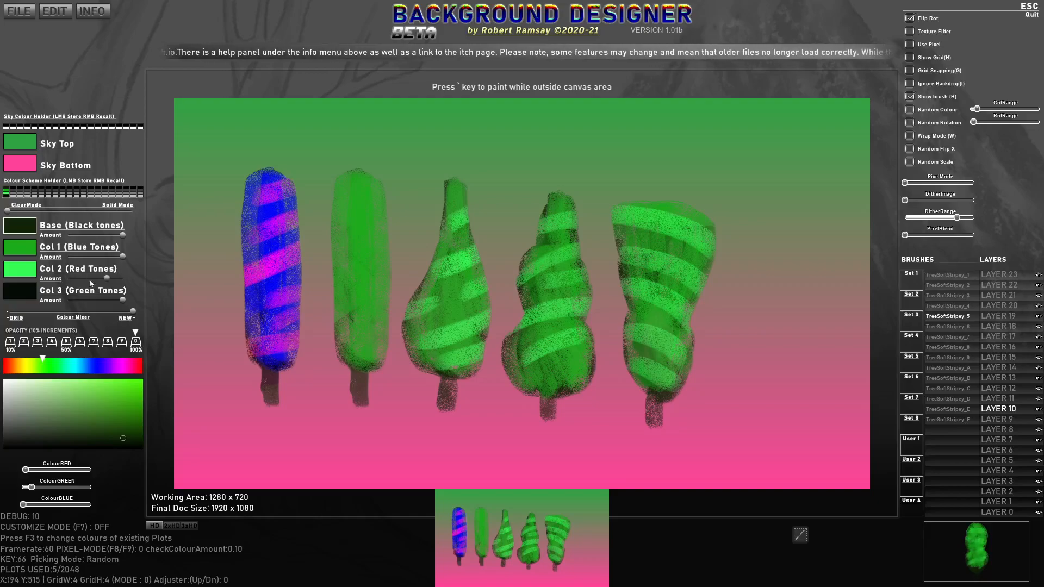
left_click_drag(69, 279, 109, 280)
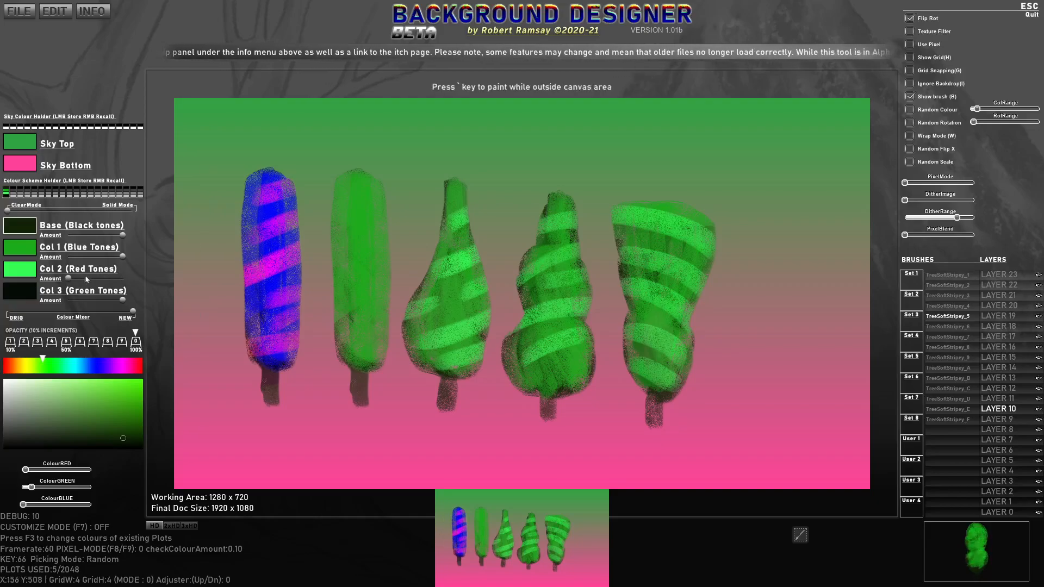
left_click(769, 307)
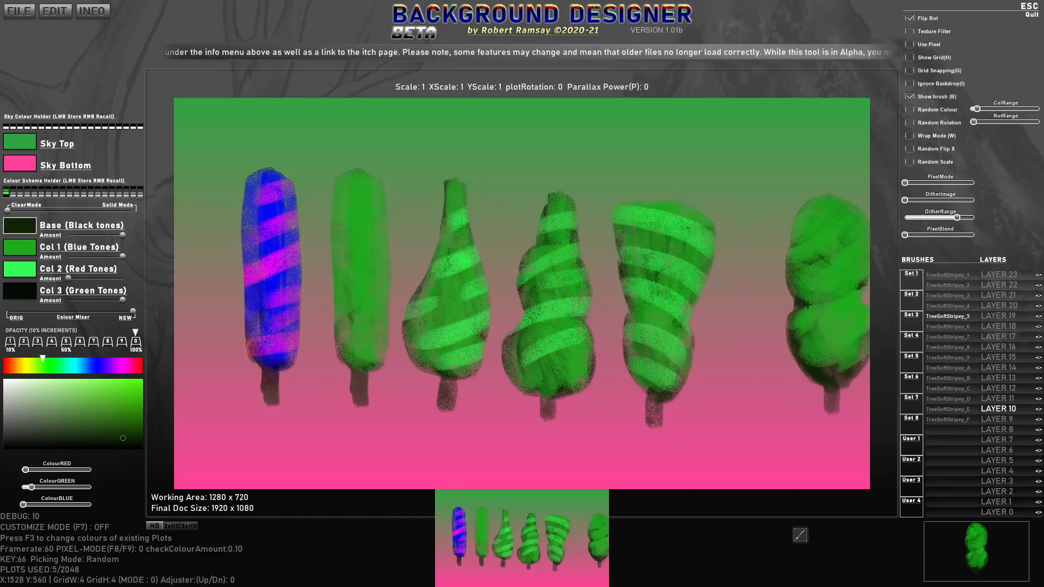
Step: Choose TreeSoftStripey_6 with minimum red tones, clear the canvas and stamp one tree at scale 0.67
left_click(951, 326)
left_click_drag(120, 280, 68, 279)
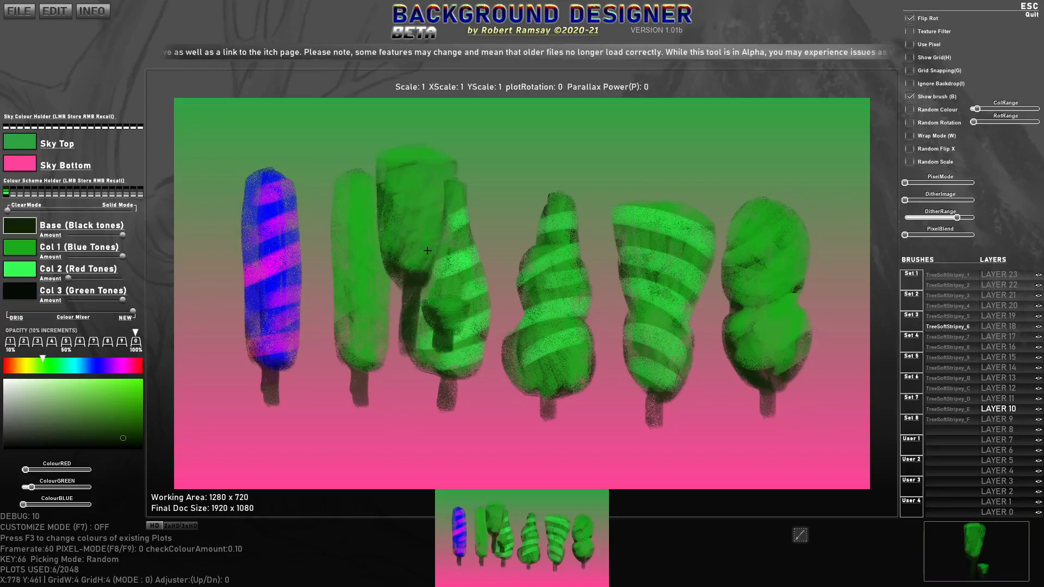
key("BackSpace")
scroll(359, 290, "down", 3)
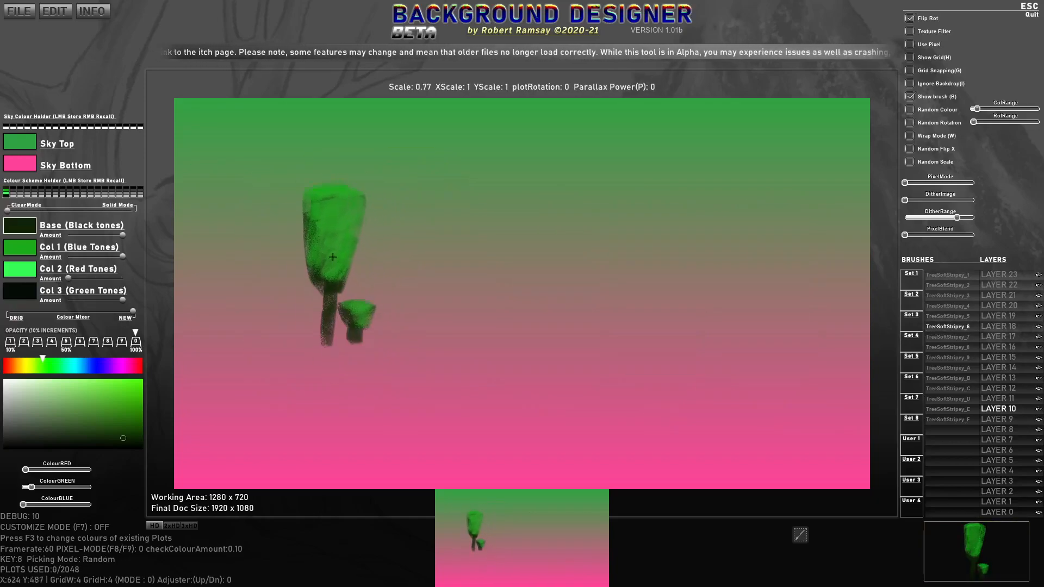
left_click(293, 254)
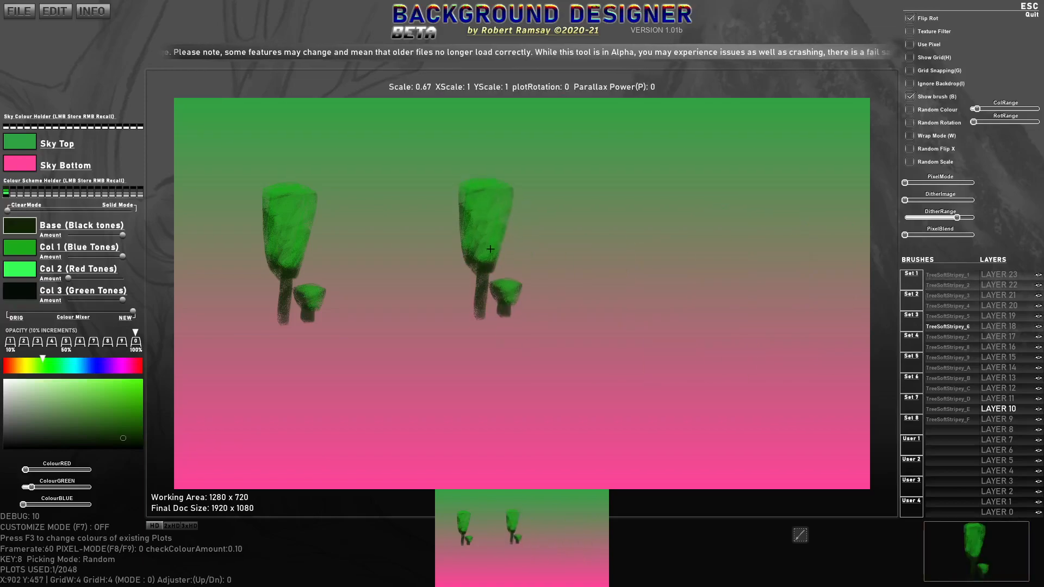
Step: Stamp two TreeSoftStripey_3 trees, one beside the first tree and one near the canvas centre
left_click(947, 295)
left_click(361, 266)
left_click(544, 269)
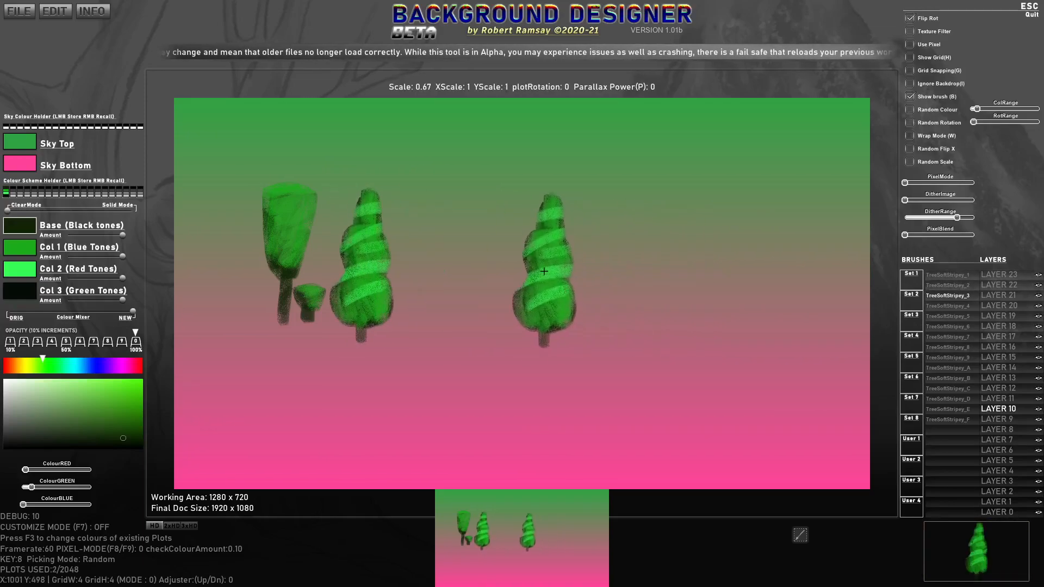
Step: Select all brushes from TreeSoftStripey_1 through TreeSoftStripey_F together for random picking
left_click(946, 275)
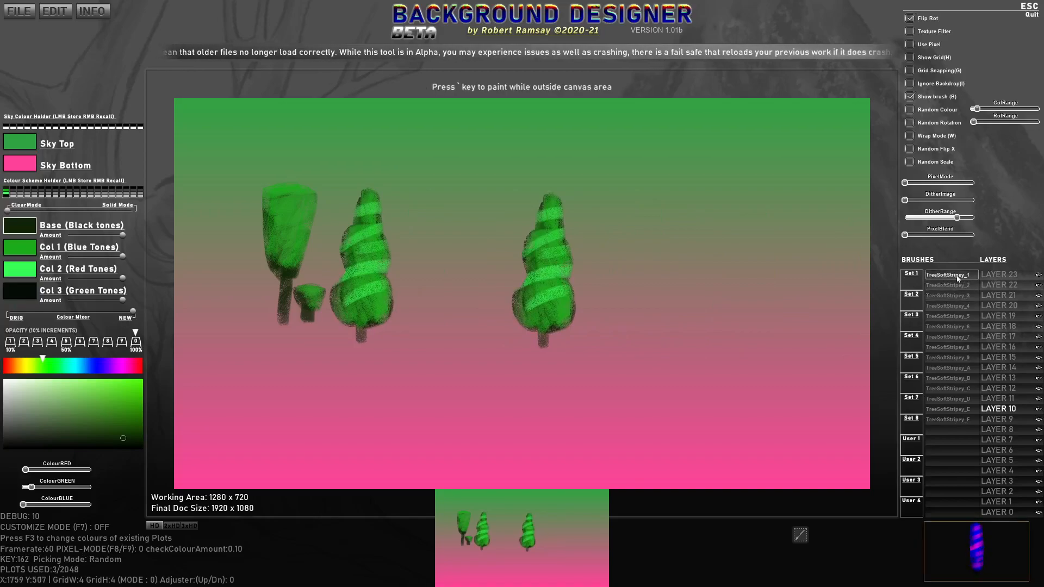
left_click(948, 306)
left_click(949, 317)
left_click(952, 328)
left_click(952, 338)
left_click(944, 348)
left_click(947, 357)
left_click(948, 368)
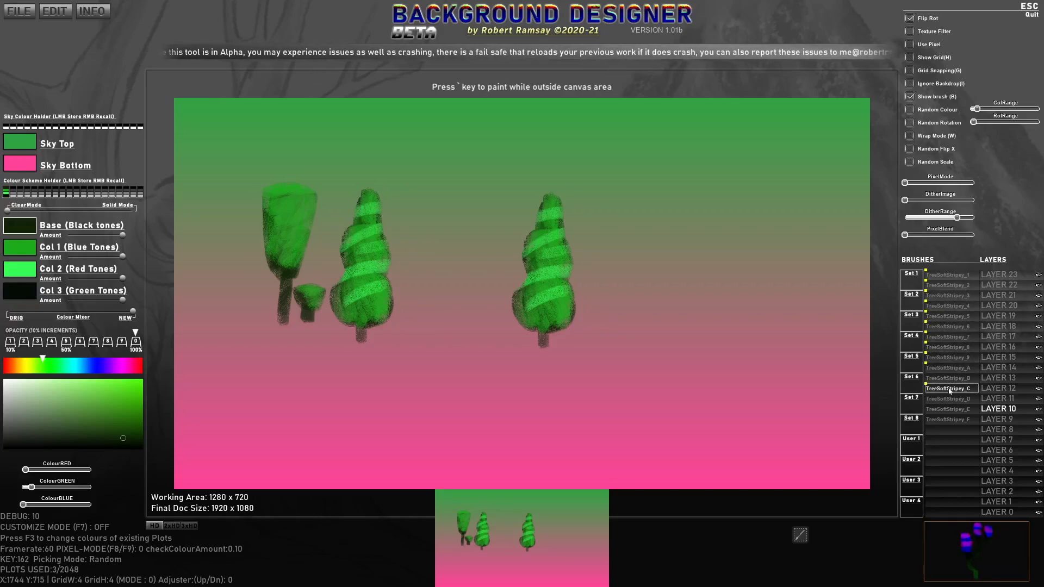
left_click(950, 399)
left_click(951, 409)
left_click(950, 419)
Step: Clear the canvas and paint overlapping rows of randomly picked green striped trees at scale 0.67
key("BackSpace")
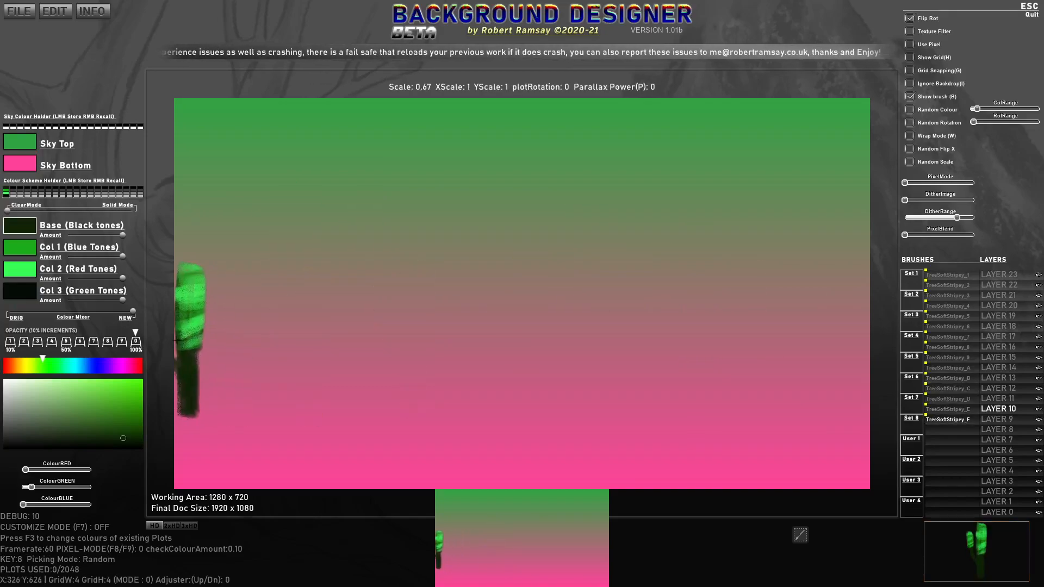
left_click(256, 359)
left_click(306, 360)
left_click(346, 358)
left_click(372, 357)
left_click(418, 359)
left_click(498, 356)
left_click(578, 355)
mouse_move(822, 227)
left_mouse_down()
mouse_move(342, 231)
mouse_move(229, 245)
mouse_move(641, 279)
left_mouse_up()
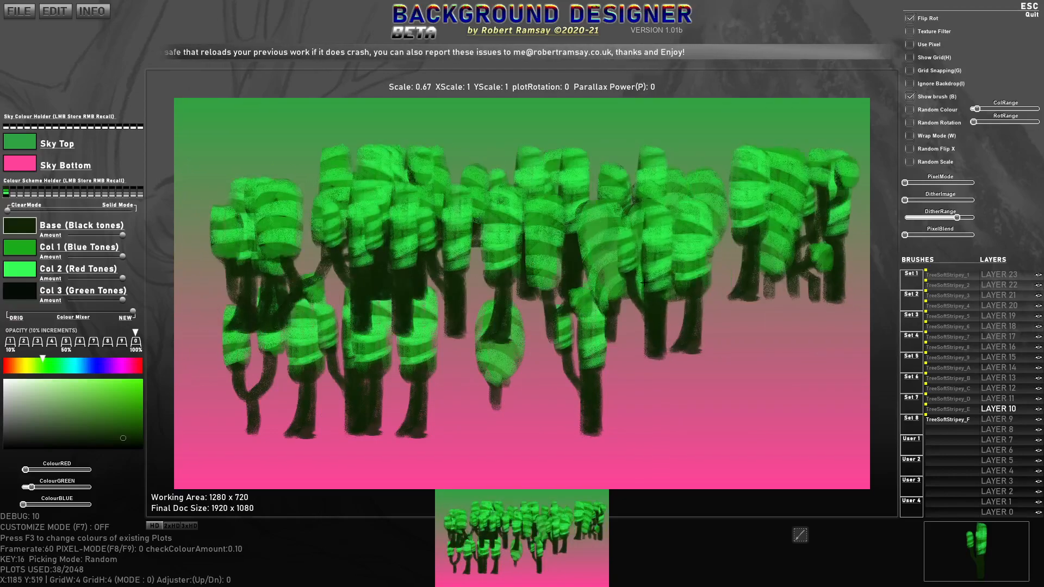
Step: Clear the canvas and paint rows of random trees, starting at about scale 0.07 and enlarging the brush for each row
key("BackSpace")
scroll(577, 261, "down", 13)
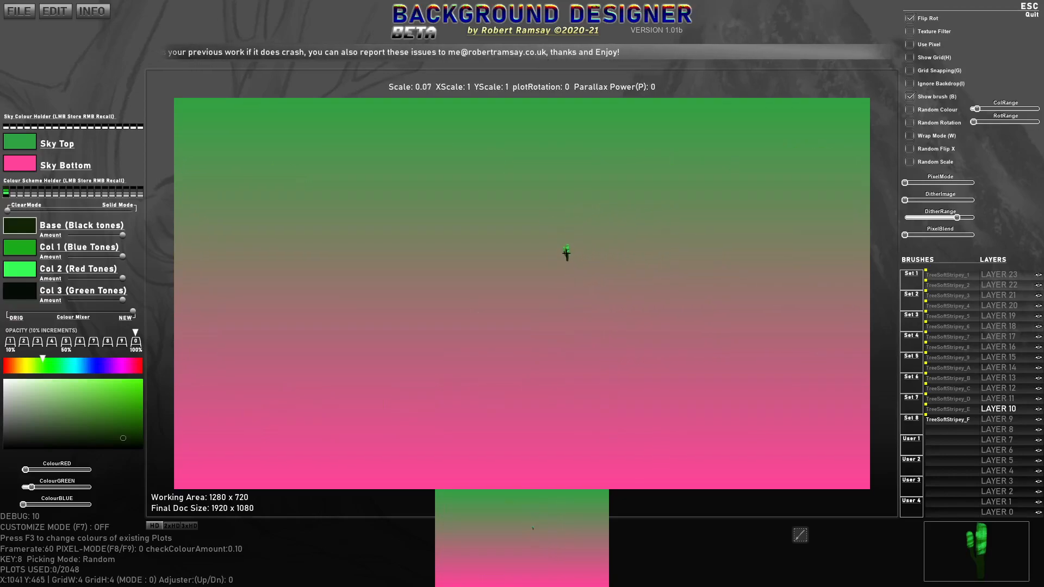
mouse_move(652, 265)
left_mouse_down()
mouse_move(532, 274)
mouse_move(648, 279)
mouse_move(571, 283)
left_mouse_up()
scroll(617, 281, "up", 2)
mouse_move(690, 273)
left_mouse_down()
mouse_move(429, 282)
mouse_move(706, 281)
mouse_move(400, 279)
left_mouse_up()
scroll(618, 300, "up", 5)
scroll(598, 280, "up", 2)
left_click_drag(782, 277, 467, 278)
scroll(680, 312, "up", 2)
mouse_move(788, 292)
left_mouse_down()
mouse_move(414, 294)
mouse_move(544, 297)
mouse_move(340, 280)
left_mouse_up()
scroll(760, 280, "up", 2)
left_click_drag(766, 268, 231, 274)
Step: Clear the canvas, enable Random Flip X and Random Scale, and paint spaced-out rows of smaller green striped trees
key("BackSpace")
scroll(653, 326, "down", 3)
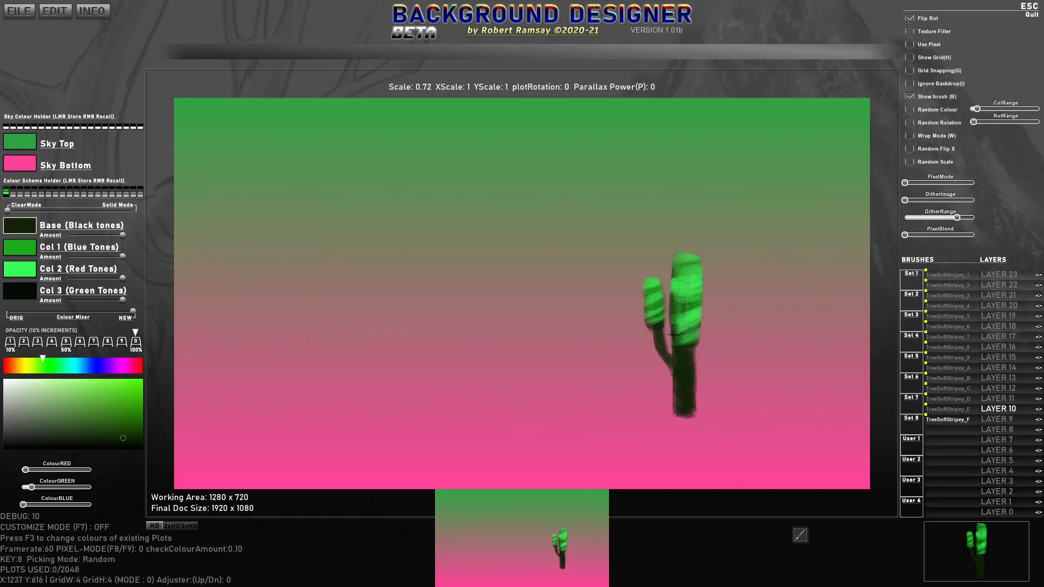
left_click(909, 161)
mouse_move(726, 200)
left_mouse_down()
mouse_move(380, 197)
mouse_move(270, 230)
mouse_move(323, 303)
mouse_move(397, 289)
mouse_move(562, 289)
mouse_move(744, 344)
mouse_move(521, 380)
left_mouse_up()
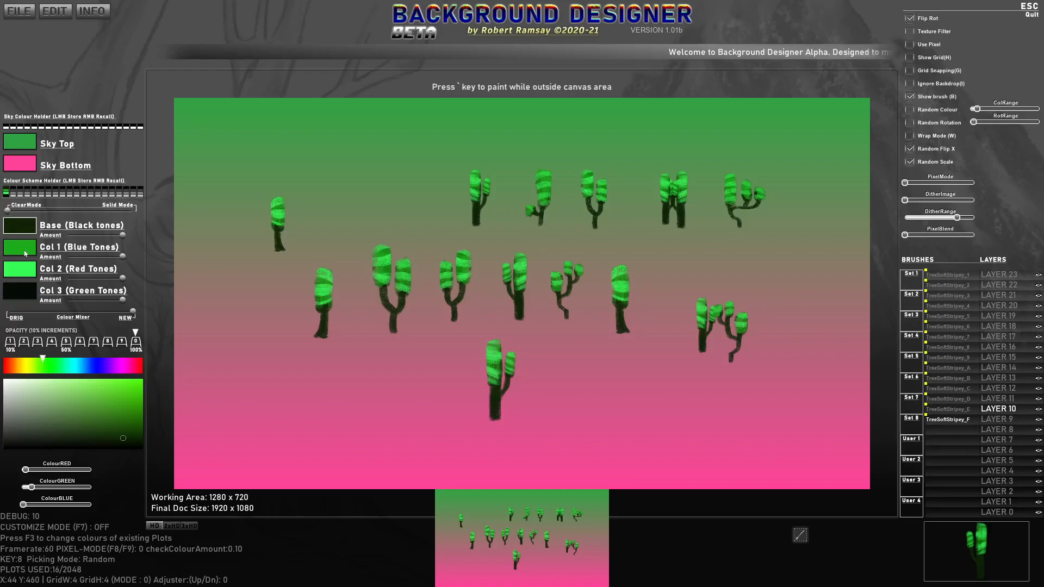
Step: Recolour the brush's blue tones purple and its red tones orange-yellow
left_click(35, 268)
mouse_move(96, 369)
left_mouse_down()
mouse_move(110, 374)
mouse_move(22, 368)
left_mouse_up()
left_click(18, 269)
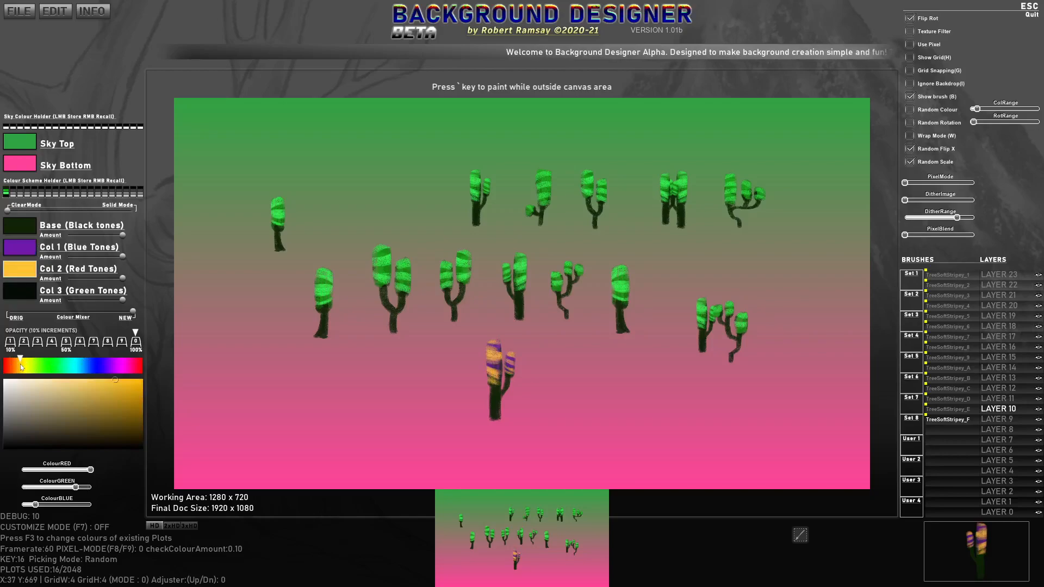
Step: Recolour the brush's green tones medium green and its base black tones dark reddish brown
left_click(22, 292)
mouse_move(92, 405)
left_mouse_down()
mouse_move(110, 439)
mouse_move(104, 402)
left_mouse_up()
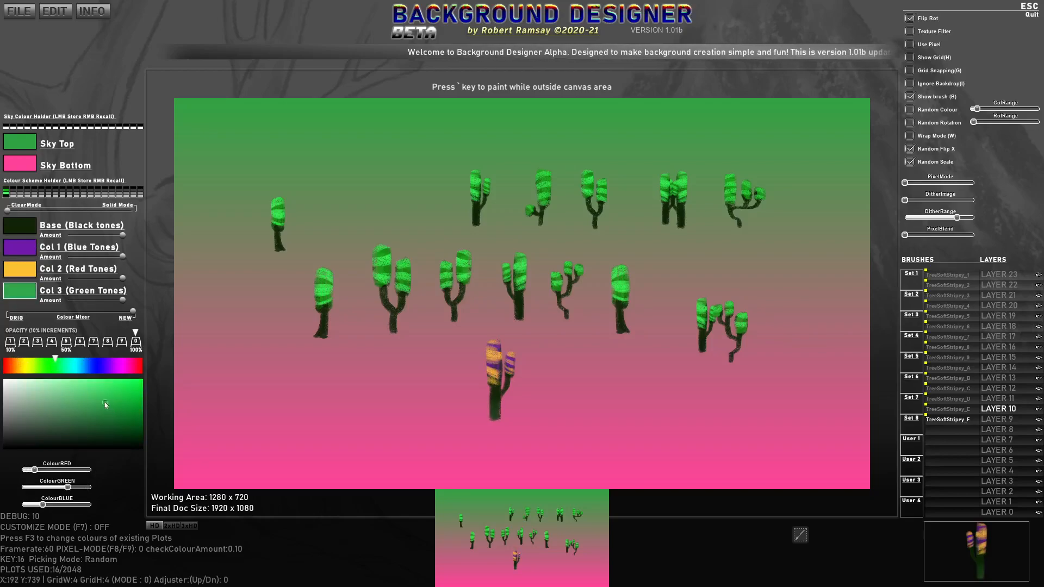
left_click(25, 230)
left_click_drag(31, 367, 12, 367)
mouse_move(105, 396)
left_mouse_down()
mouse_move(139, 393)
mouse_move(140, 417)
mouse_move(121, 423)
left_mouse_up()
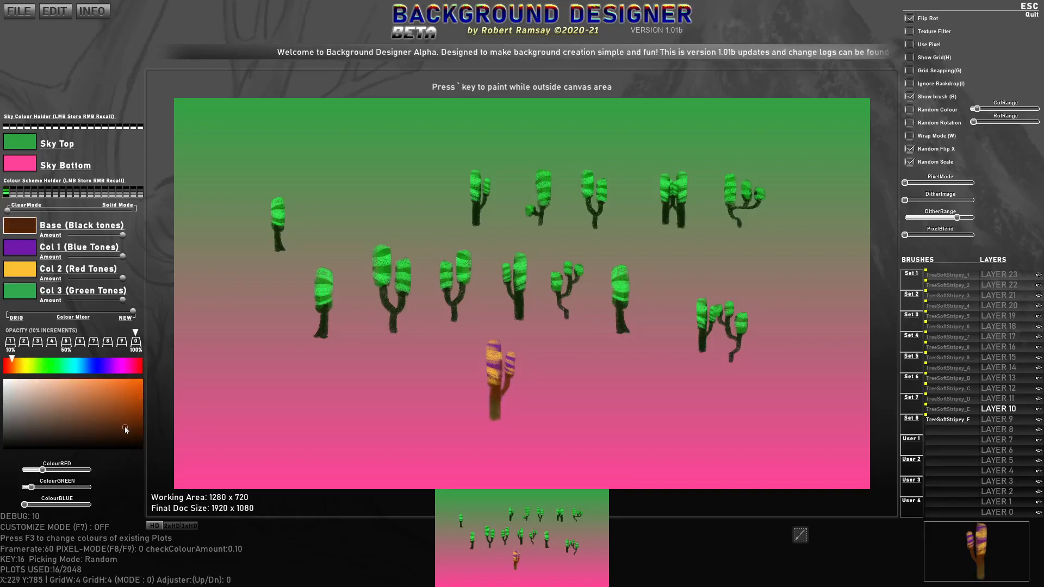
Step: Paint a dense forest of purple and yellow striped trees across the canvas at scale 0.40
mouse_move(473, 356)
left_mouse_down()
mouse_move(661, 353)
mouse_move(541, 397)
mouse_move(577, 397)
mouse_move(271, 394)
mouse_move(305, 348)
mouse_move(369, 304)
mouse_move(467, 207)
mouse_move(591, 236)
mouse_move(282, 255)
mouse_move(706, 283)
mouse_move(354, 315)
mouse_move(440, 375)
mouse_move(701, 386)
mouse_move(761, 375)
mouse_move(546, 174)
mouse_move(620, 177)
mouse_move(472, 251)
left_mouse_up()
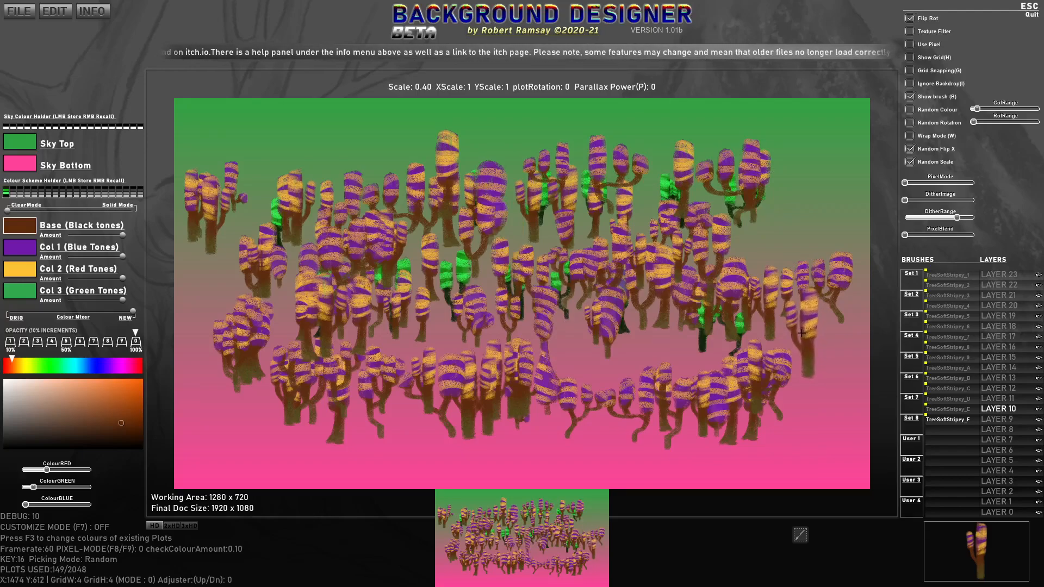
mouse_move(801, 333)
left_mouse_down()
mouse_move(788, 384)
mouse_move(798, 405)
mouse_move(818, 407)
mouse_move(642, 394)
mouse_move(652, 381)
mouse_move(597, 385)
left_mouse_up()
mouse_move(526, 384)
left_mouse_down()
mouse_move(650, 412)
mouse_move(539, 395)
left_mouse_up()
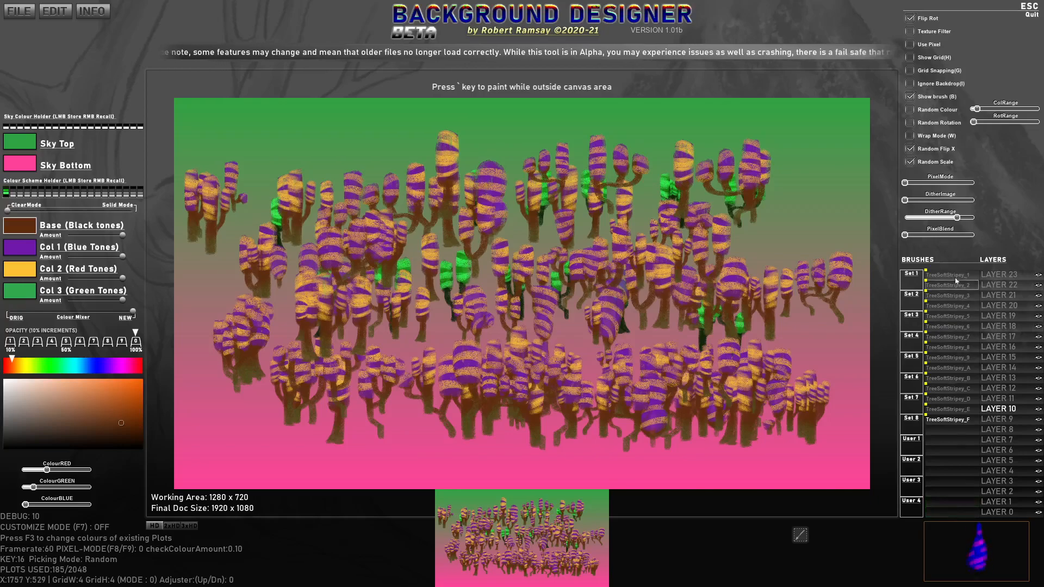
Step: Switch to BrushSortList.txt in Notepad, review the brush entries and close the file
key("alt+Tab")
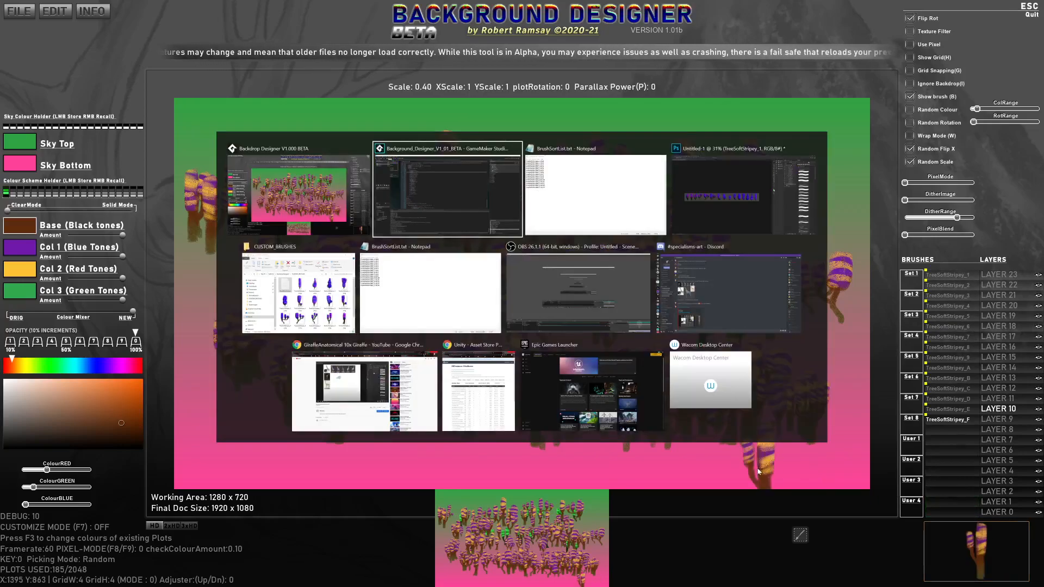
left_click(561, 231)
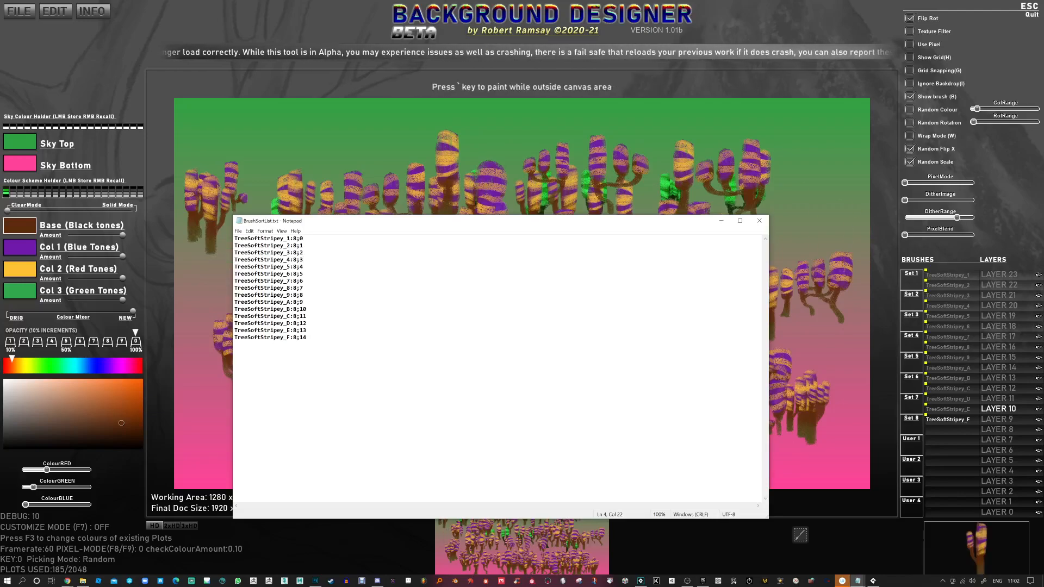
left_click(759, 221)
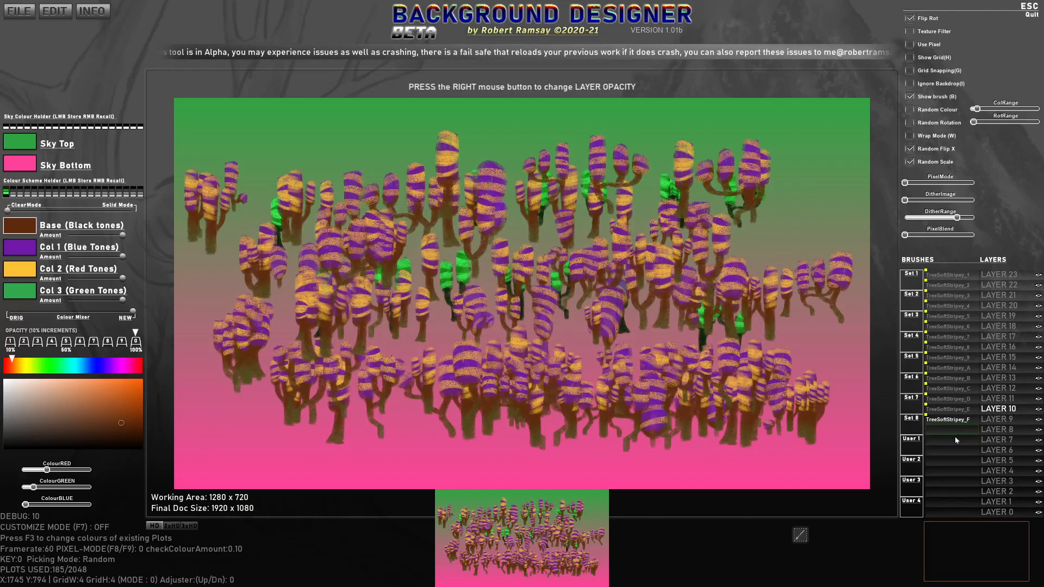
Step: Load the gate image as a custom brush below TreeSoftStripey_F and name it Gate
left_click(955, 440)
double_click(372, 117)
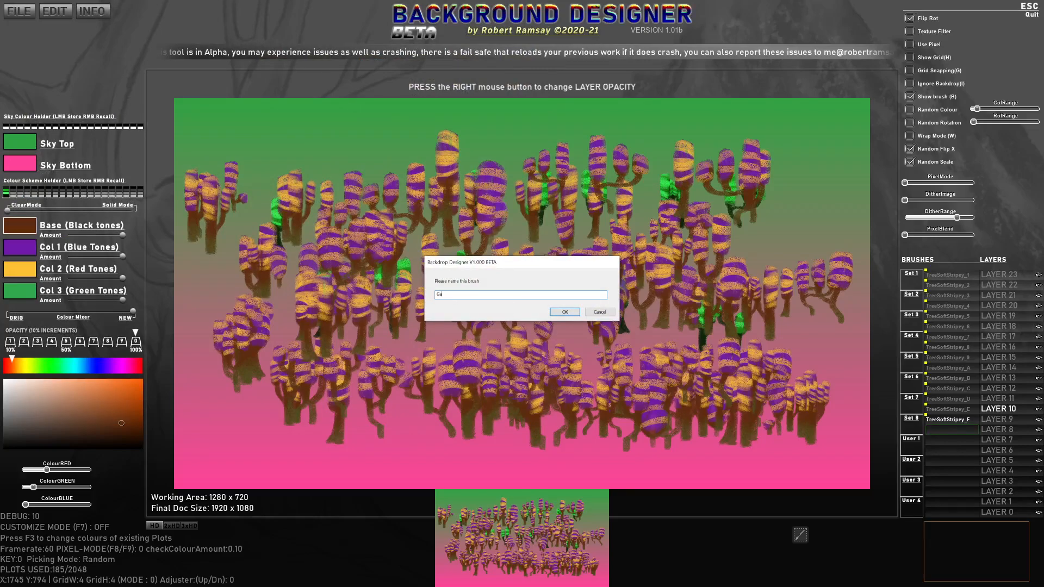
type("Gate")
key("Return")
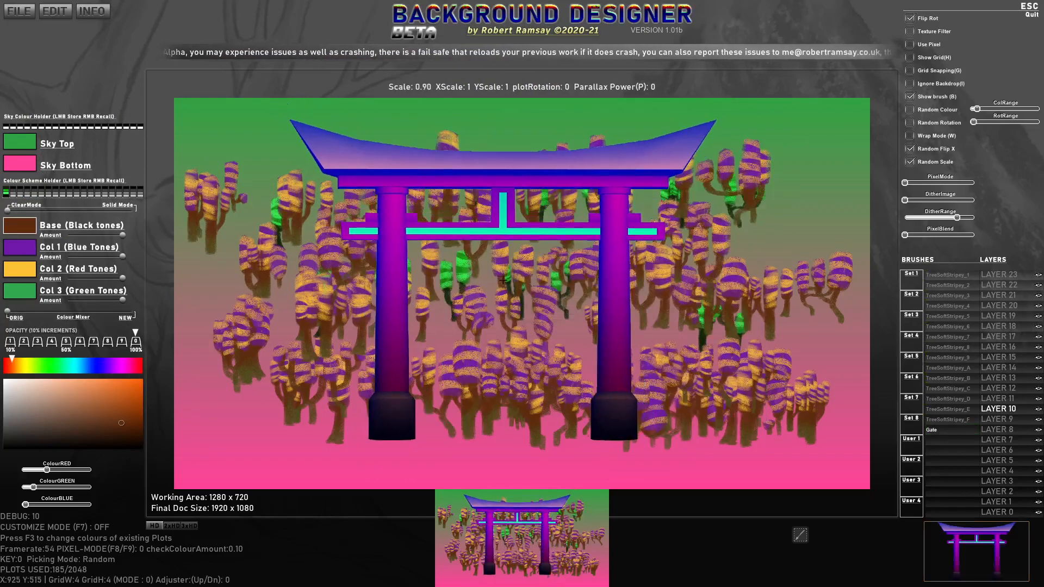
Step: Enlarge the Gate brush to scale 1 and move its colour mixer almost fully to the new colours
scroll(513, 285, "up", 7)
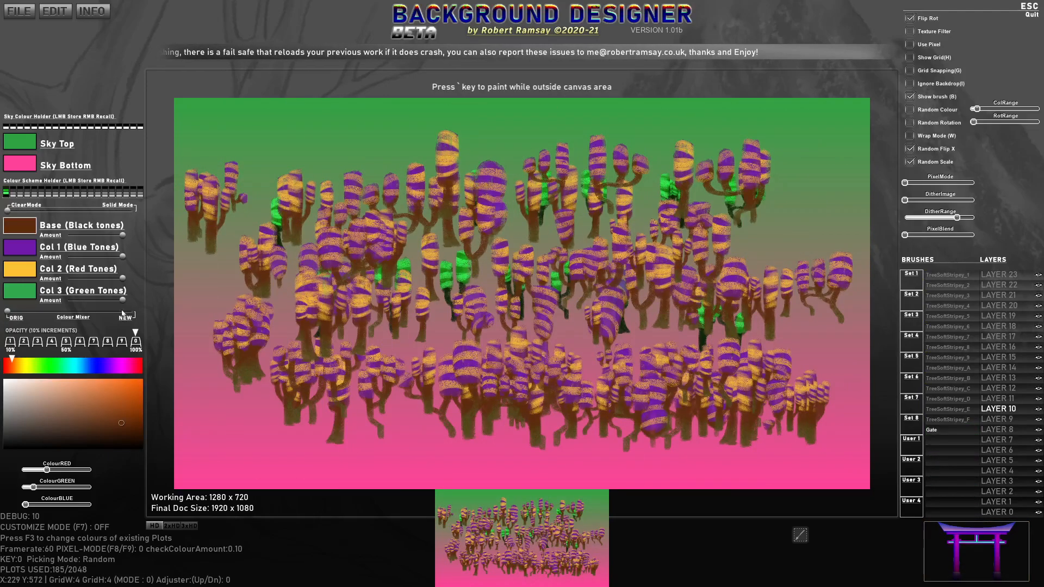
left_click_drag(9, 312, 123, 313)
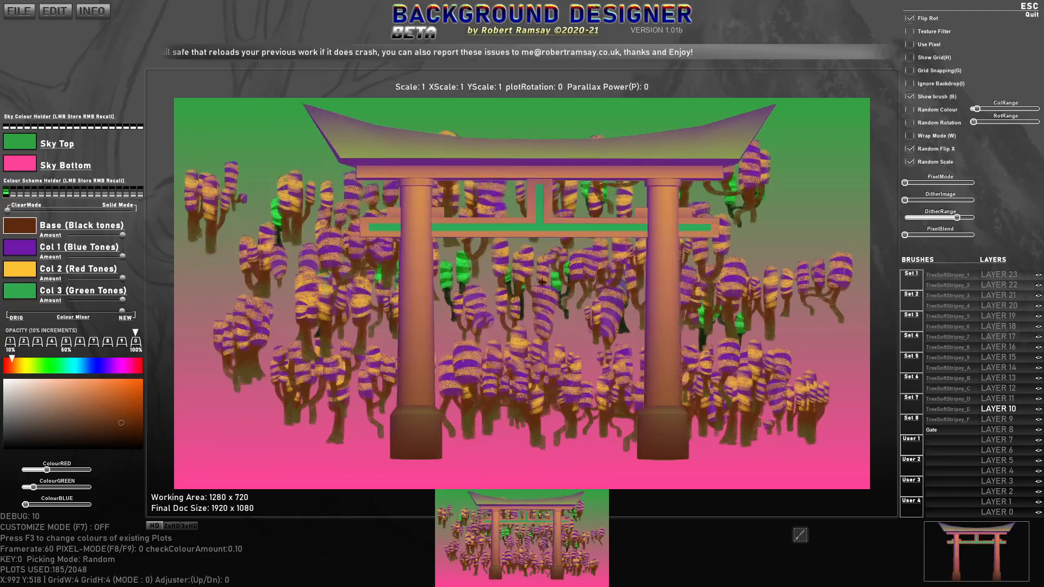
left_click_drag(108, 302, 125, 301)
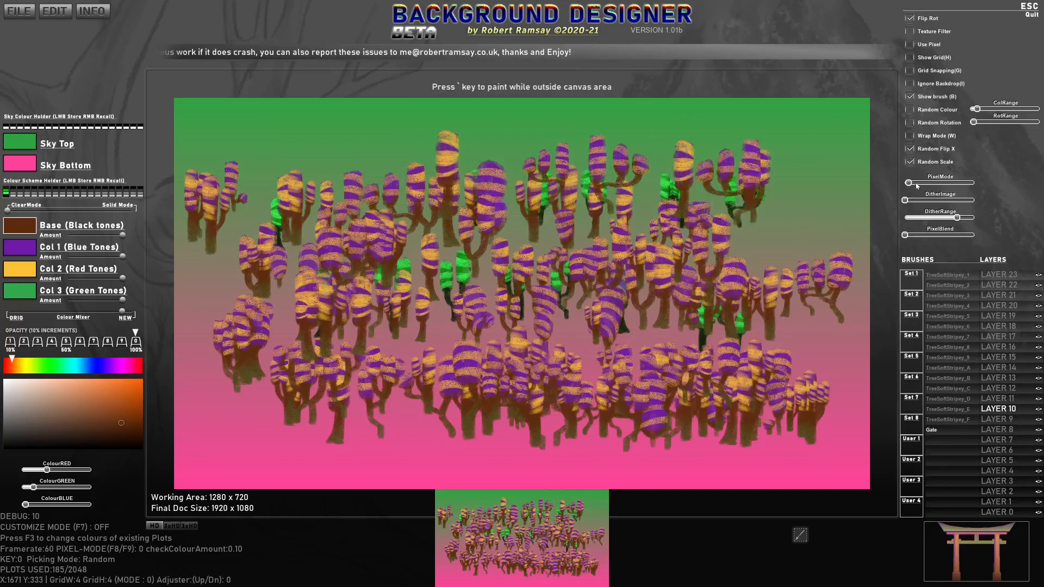
Step: Set the pixel mode to C64V2 - 640x360px and stamp a gate in the middle of the forest
left_click_drag(915, 184, 924, 184)
left_click(523, 302)
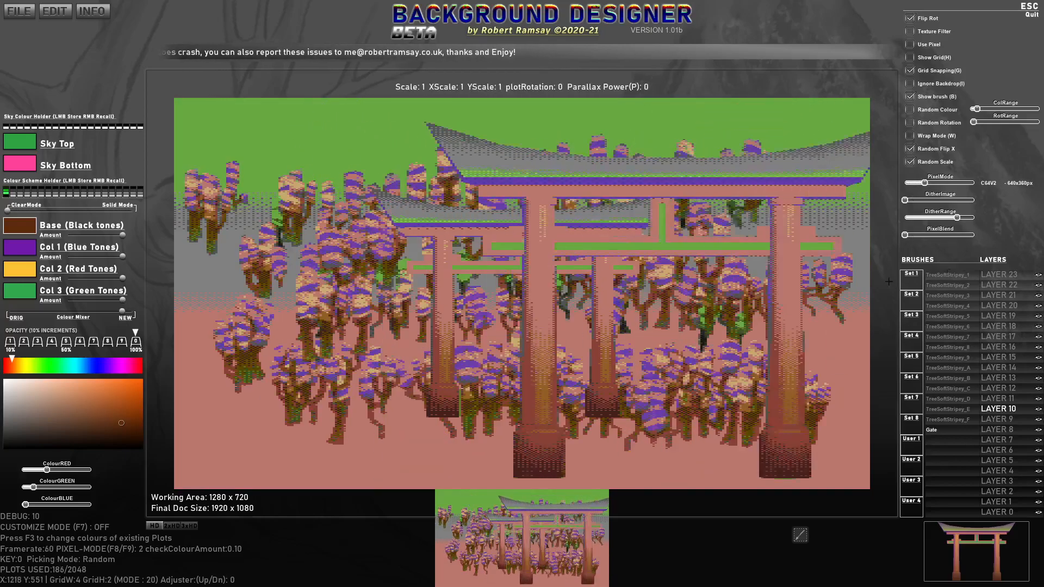
Step: Lower the dither range below half, set the pixel mode to Custom64 - 320x180px and reduce the Gate brush to scale 0.77
mouse_move(954, 219)
left_mouse_down()
mouse_move(885, 223)
mouse_move(972, 222)
mouse_move(884, 224)
mouse_move(937, 227)
left_mouse_up()
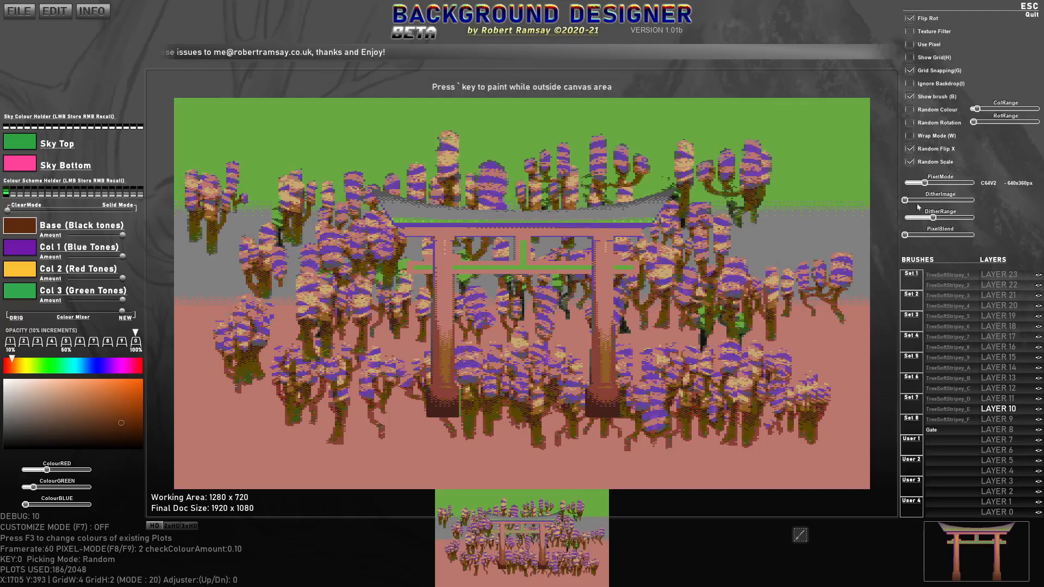
left_click_drag(924, 183, 947, 189)
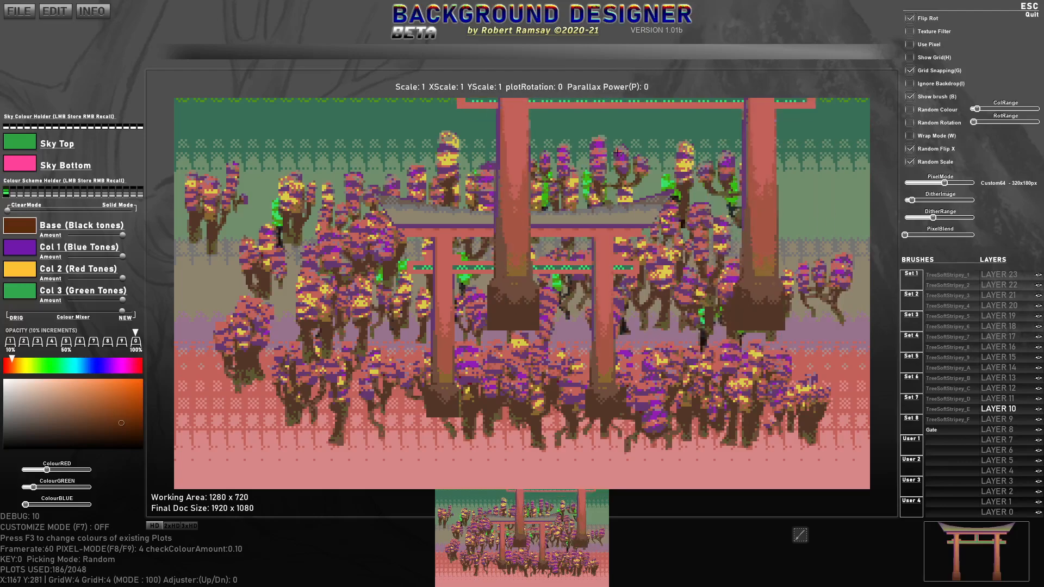
scroll(506, 173, "down", 3)
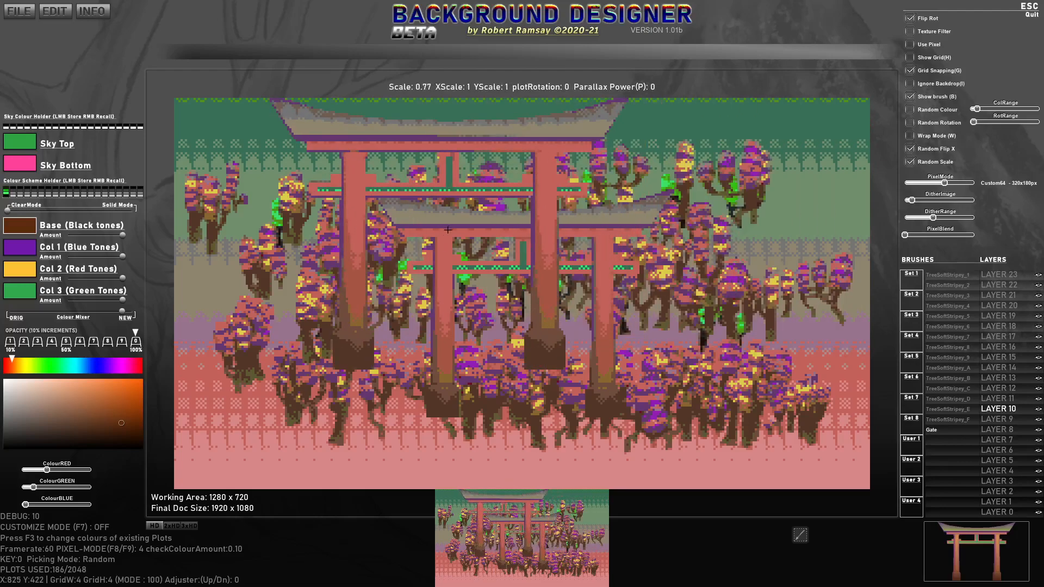
Step: Reduce the Gate brush to scale 0.65
scroll(544, 325, "down", 3)
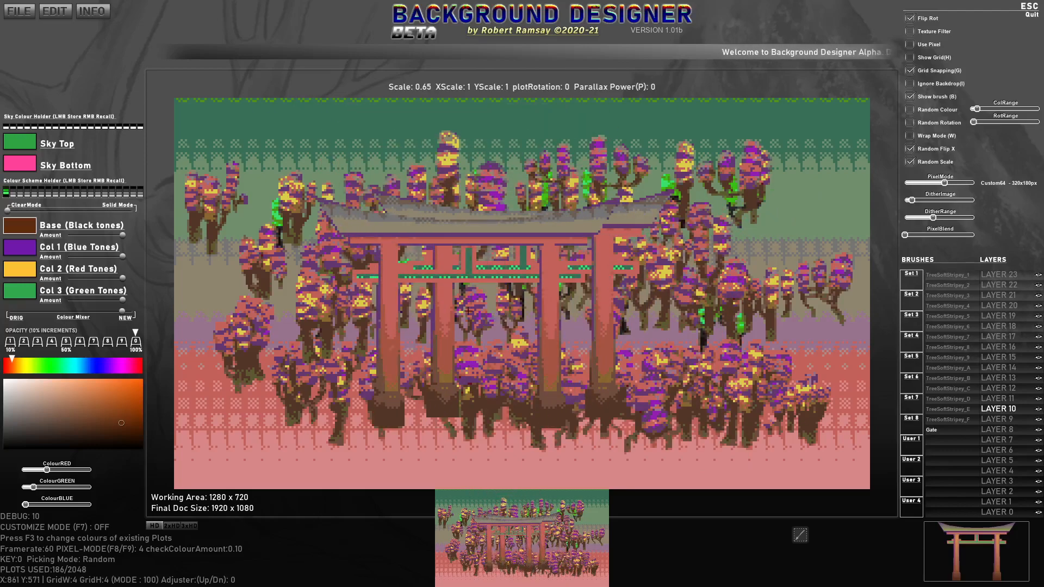
scroll(468, 309, "down", 1)
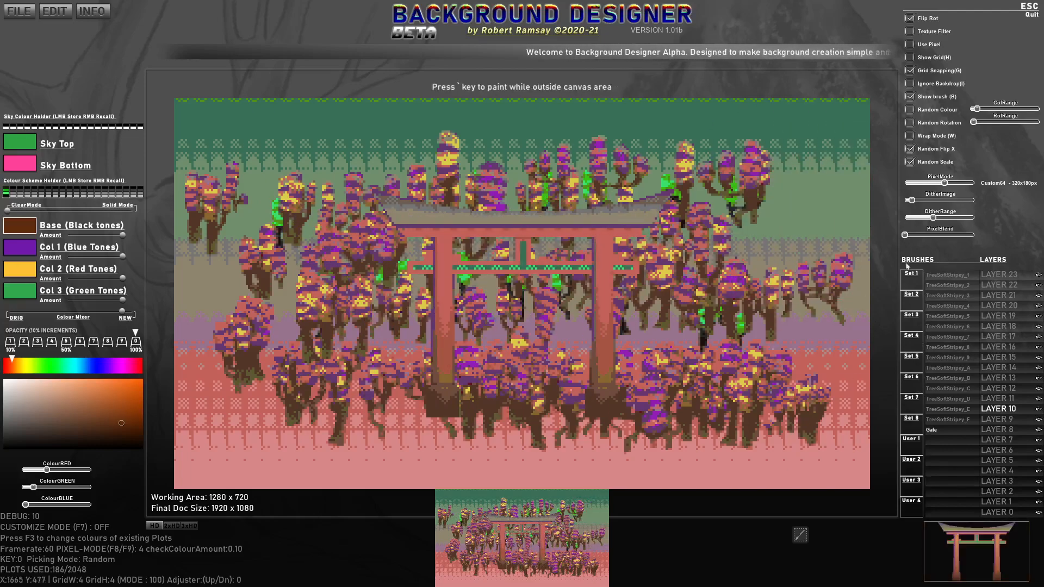
Step: Choose the cloud3 brush from Set 1 and stamp clouds all over the forest and the gate
left_click(915, 281)
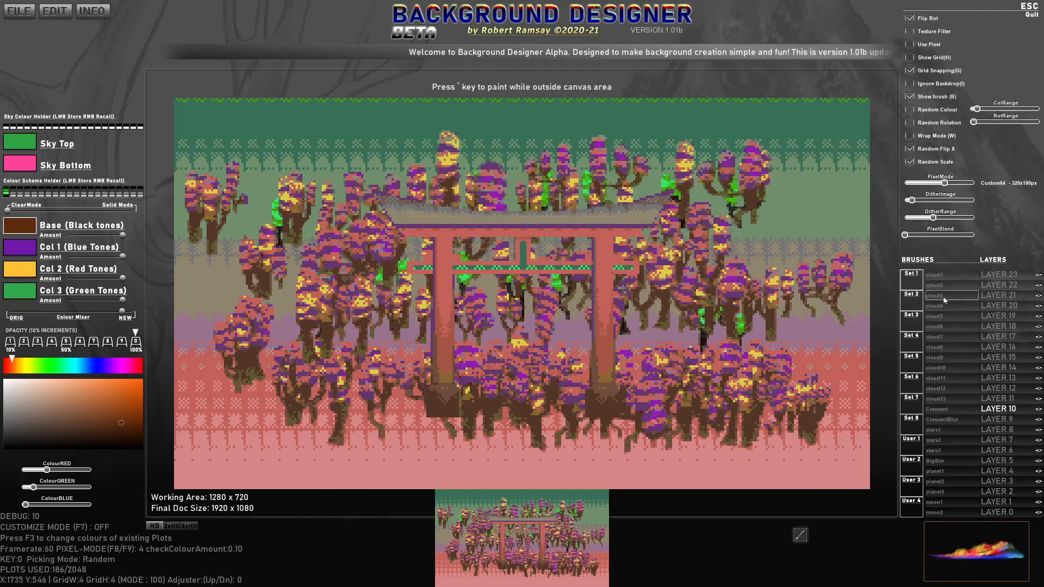
left_click(934, 295)
left_click(733, 163)
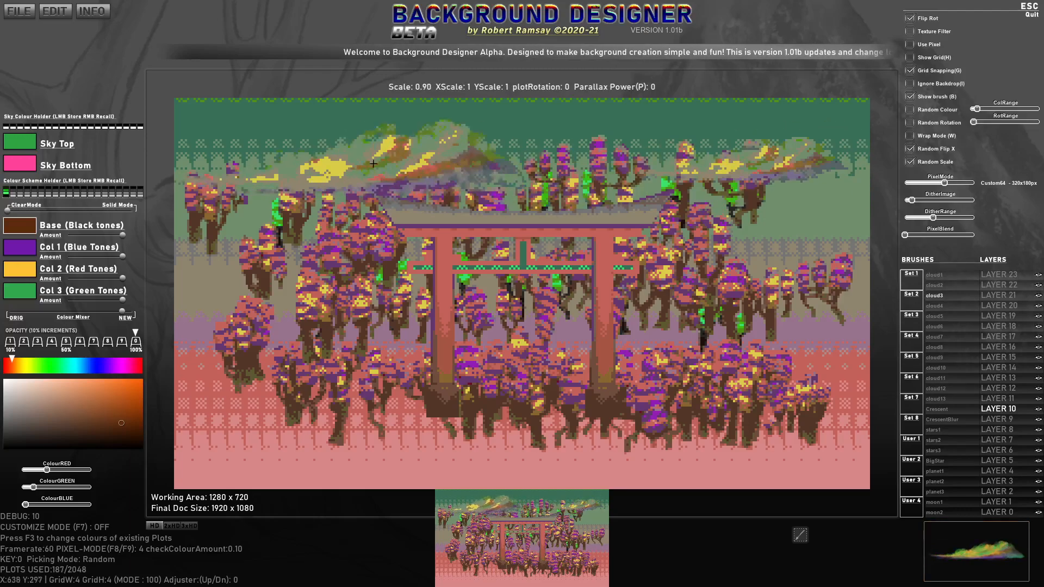
left_click(320, 171)
left_click(348, 188)
left_click(424, 191)
left_click(489, 190)
left_click(516, 193)
left_click(543, 238)
left_click(410, 251)
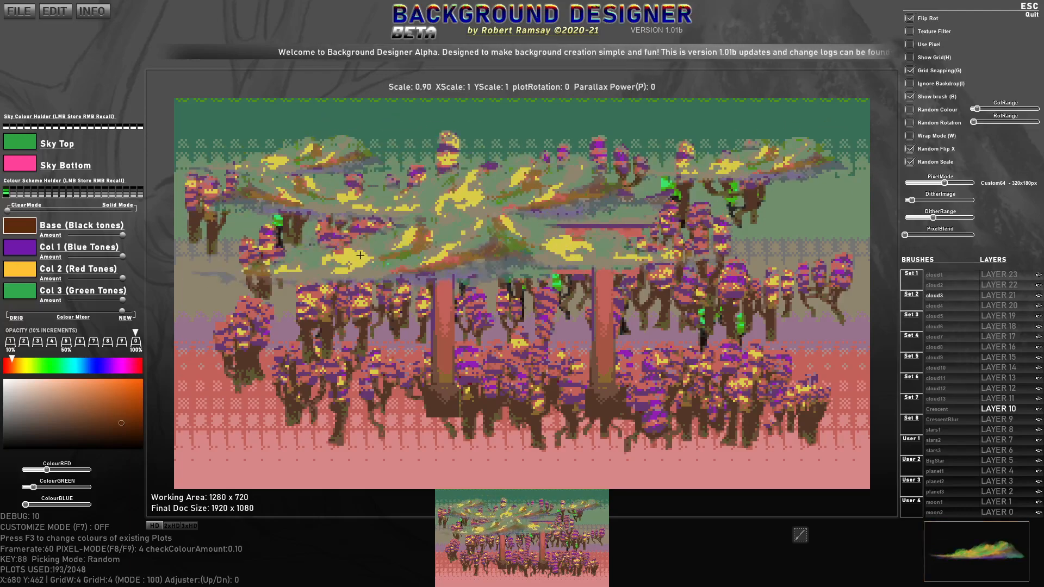
left_click(369, 251)
left_click(400, 290)
left_click(565, 299)
left_click(669, 299)
left_click(761, 348)
left_click(663, 388)
left_click(560, 390)
left_click(462, 388)
left_click(408, 369)
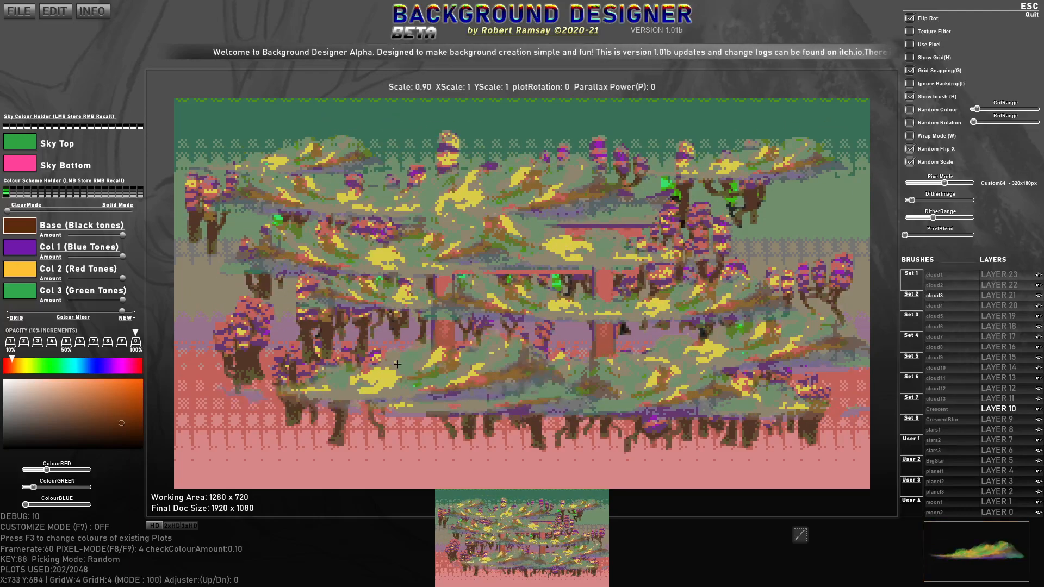
Step: Switch to the cloud10 brush and clear all stamped plots from the canvas
left_click(945, 306)
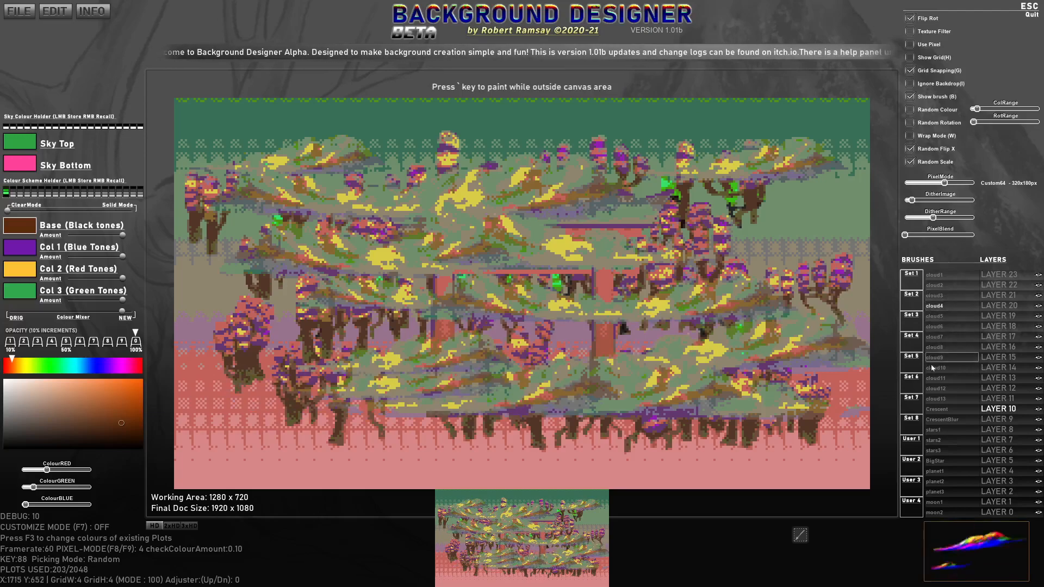
left_click(945, 367)
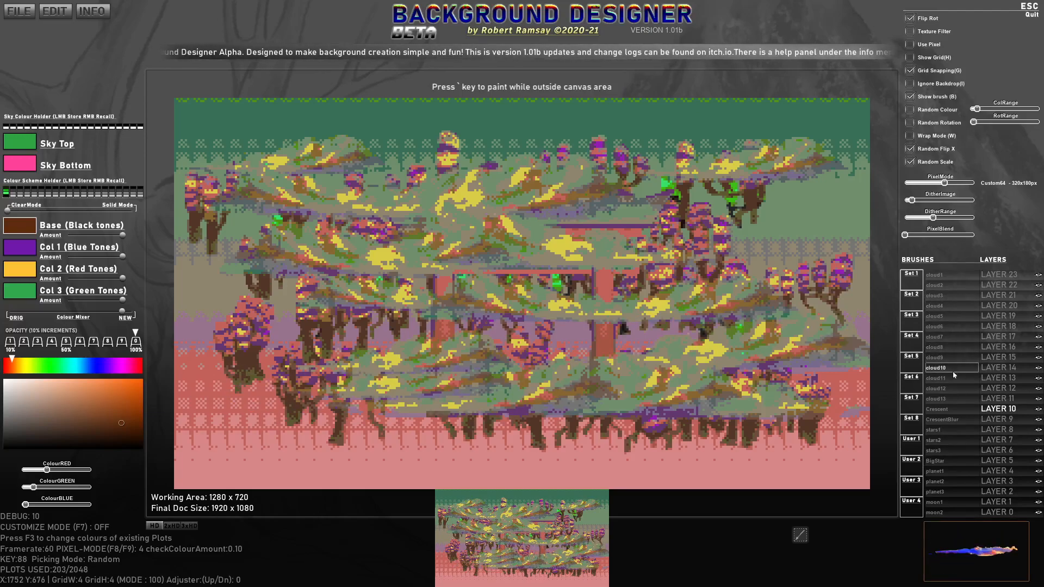
left_click(647, 309)
left_click(660, 358)
key("x")
Step: Stamp cloud10 streaks in rows across the upper half of the empty sky gradient
left_click(745, 161)
left_click(387, 197)
left_click(379, 203)
left_click(359, 210)
left_click(435, 215)
left_click(549, 221)
left_click(636, 224)
left_click(673, 232)
left_click(691, 245)
left_click(661, 252)
left_click(451, 261)
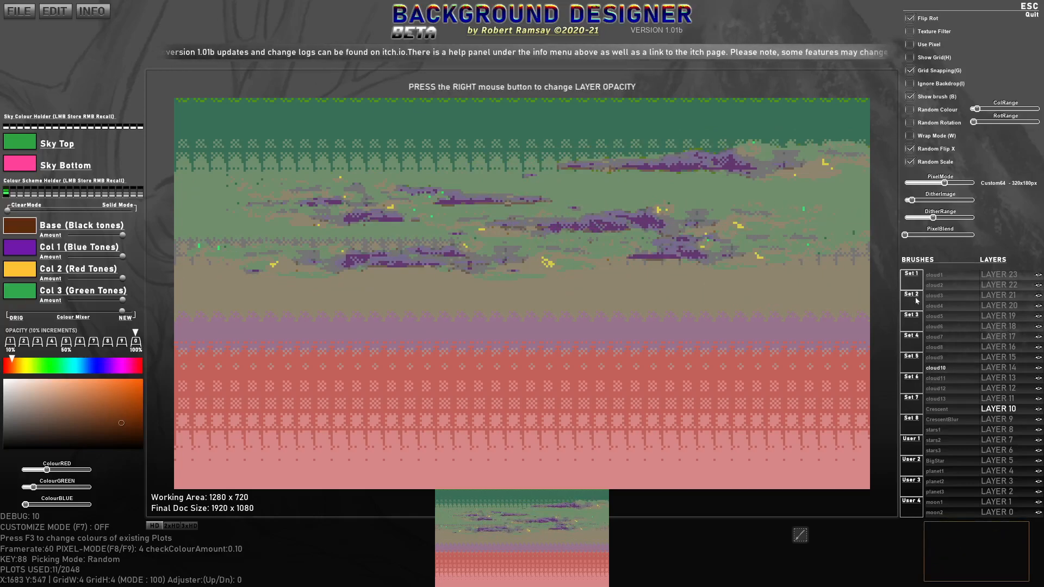
Step: Preview the stars1 and stars2 brushes over the sky and return to the User 1 brush set
left_click(947, 431)
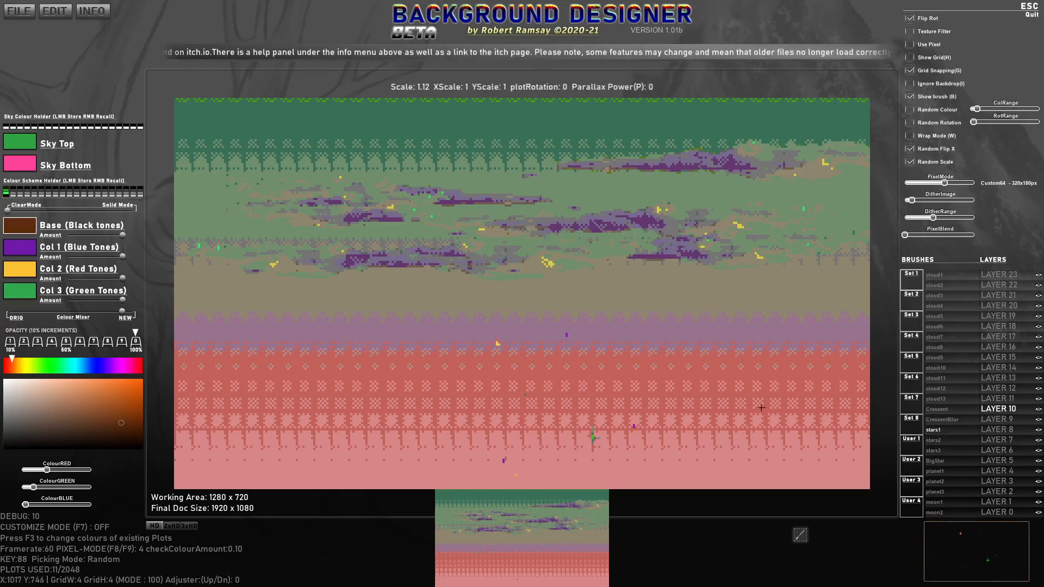
left_click(933, 440)
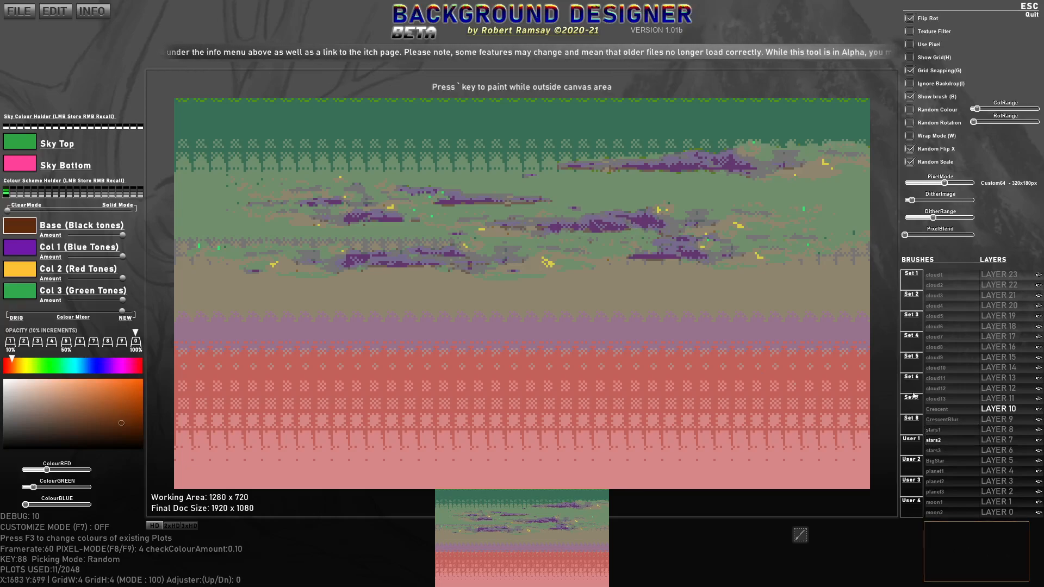
left_click(915, 444)
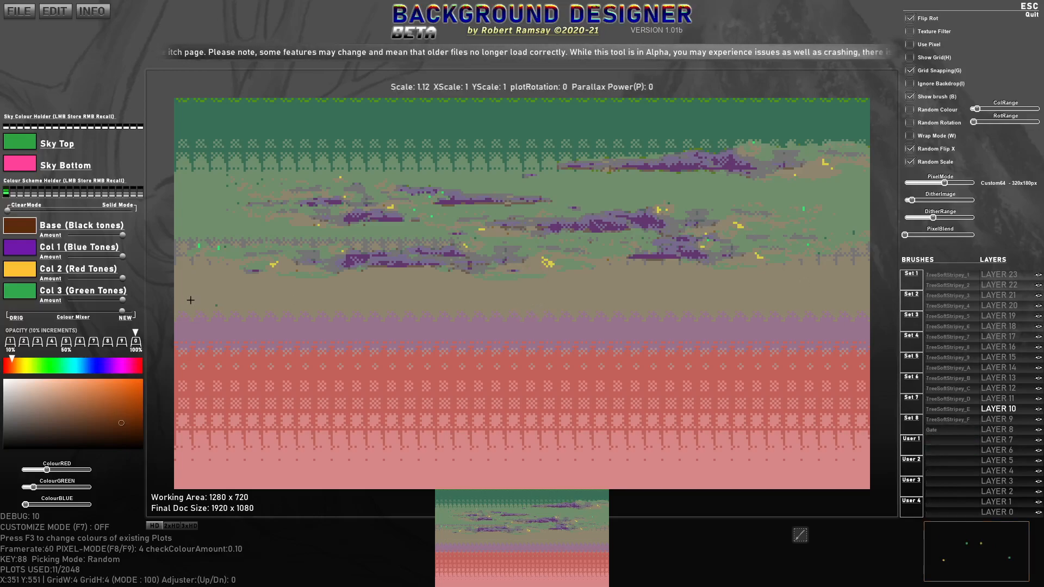
left_click_drag(944, 182, 942, 183)
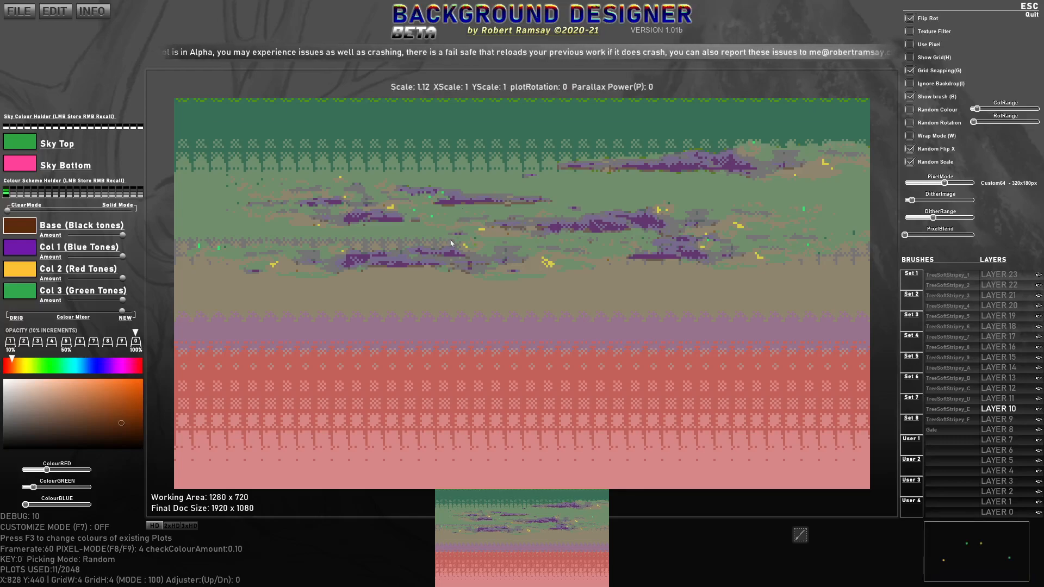
Step: Switch to Google Chrome, search for "itch.io background designer" in a new tab and open PixelBurner's Background Designer page
key("alt+Tab")
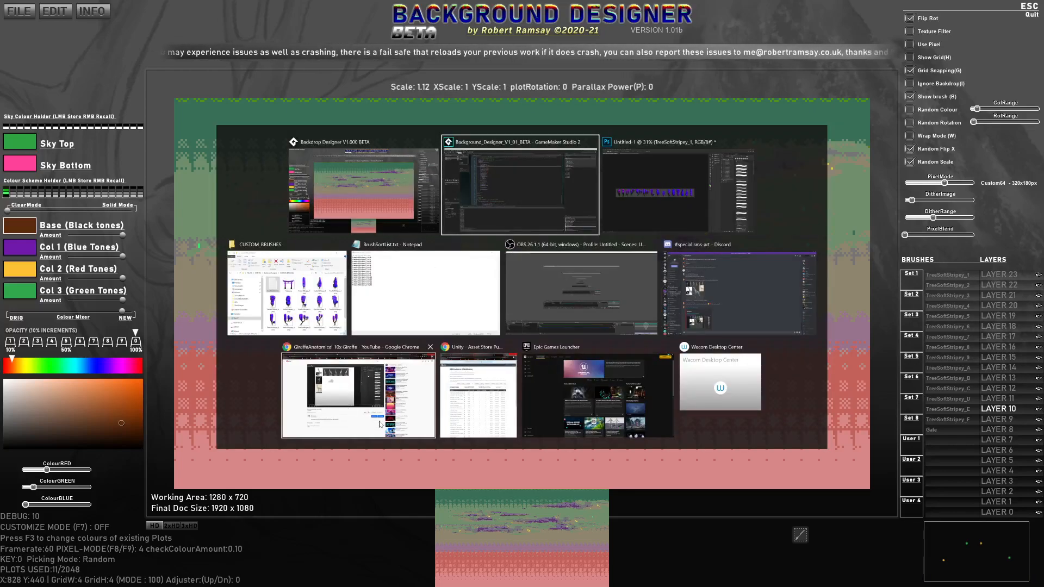
left_click(369, 398)
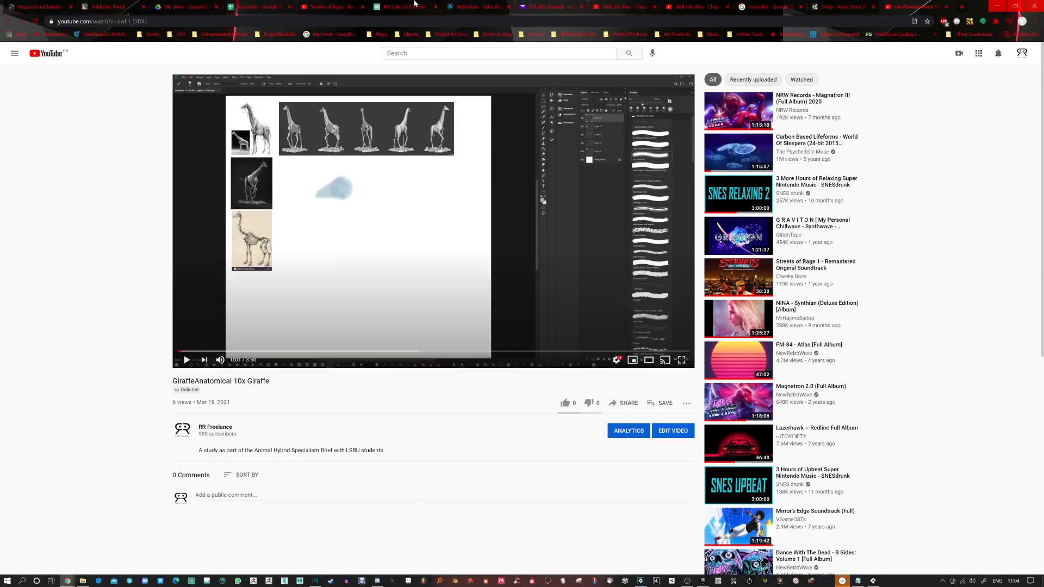
left_click(962, 7)
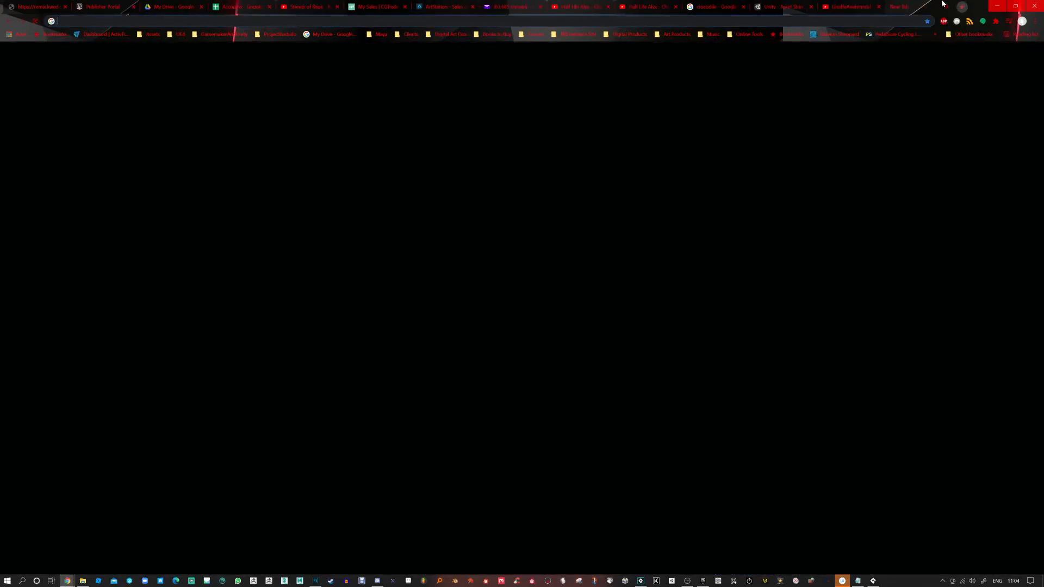
type("itch.i")
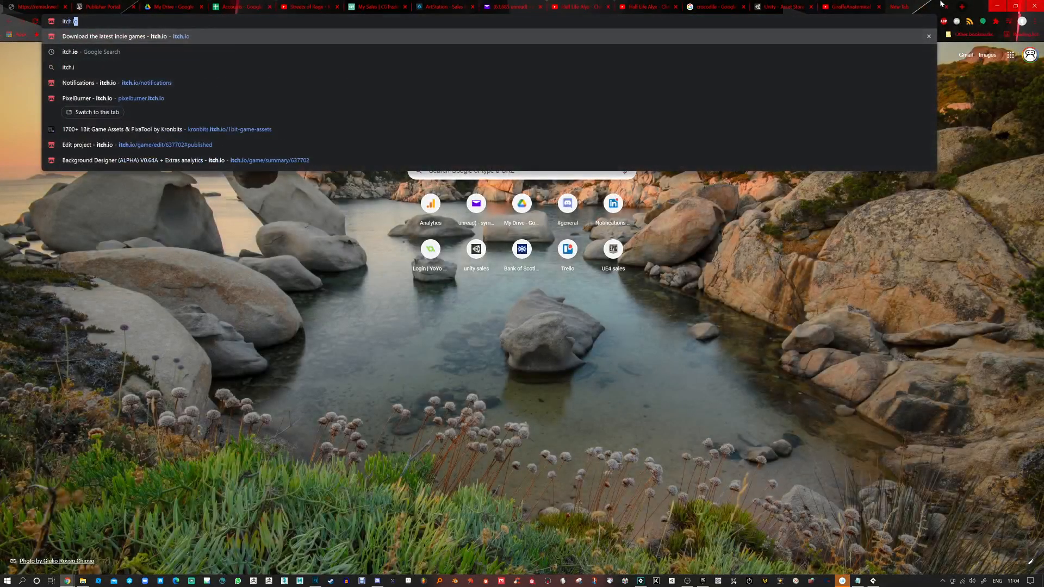
type("o background designer")
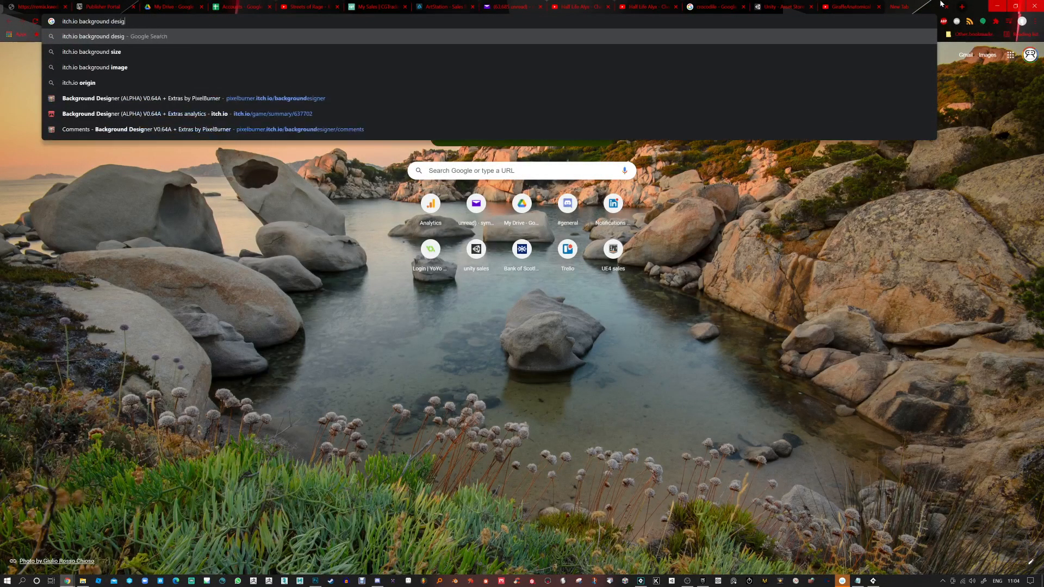
key("Return")
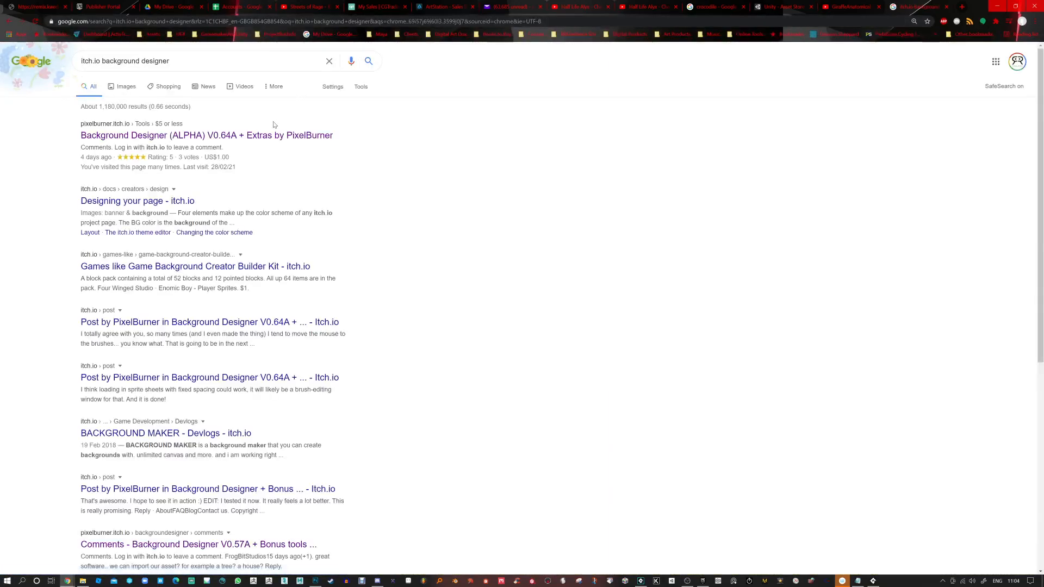
left_click(269, 140)
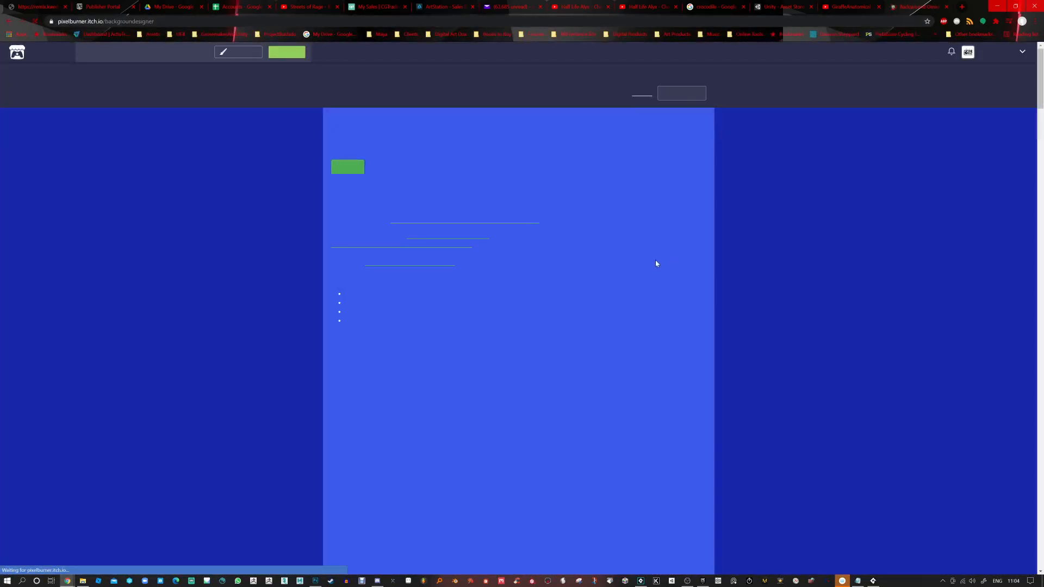
Step: Look through the Background Designer page's pricing model, version update notes, videos and example images
scroll(477, 211, "down", 4)
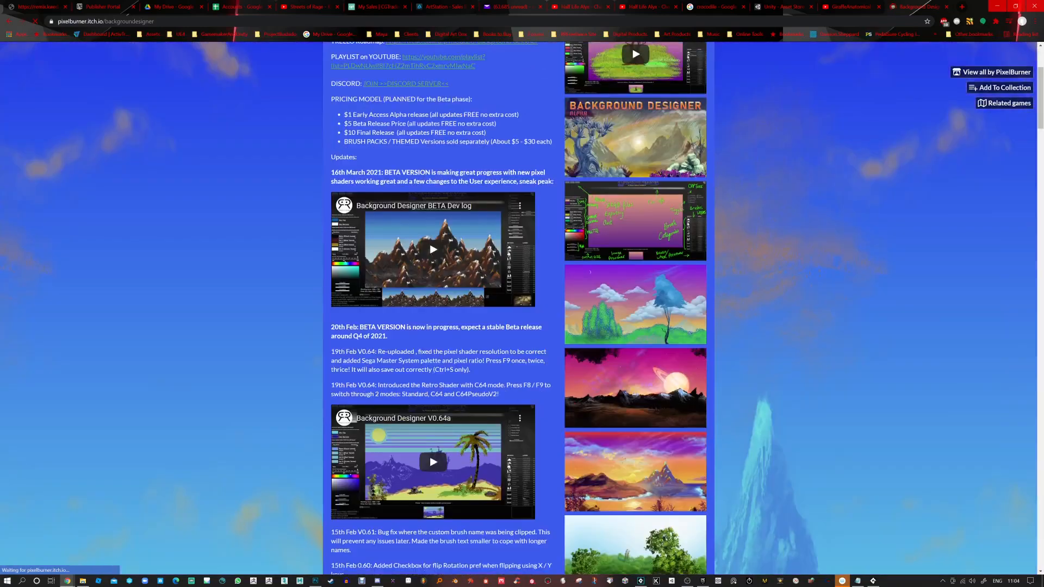
scroll(433, 215, "up", 1)
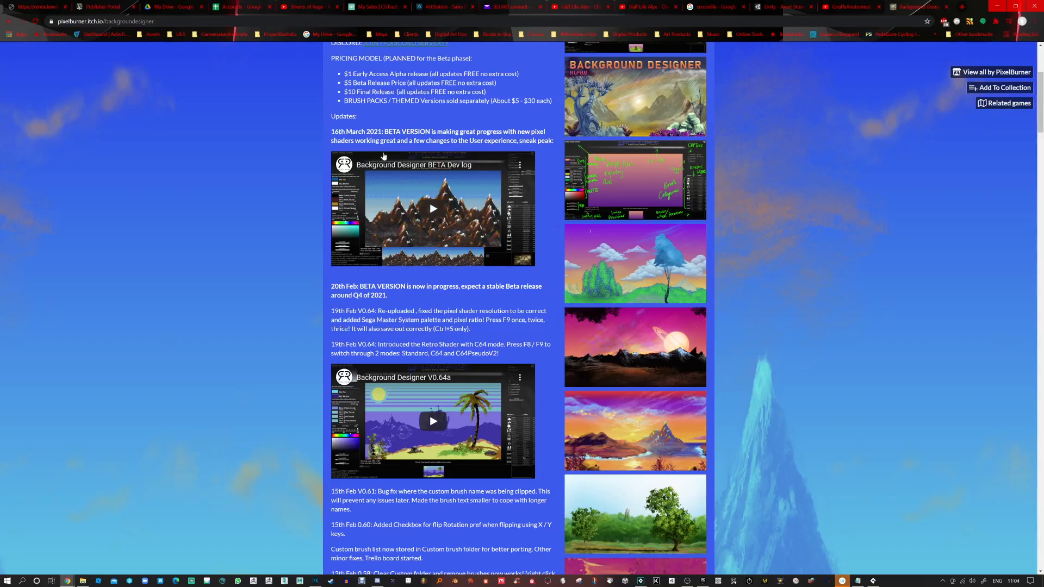
scroll(496, 389, "down", 1)
scroll(496, 389, "down", 15)
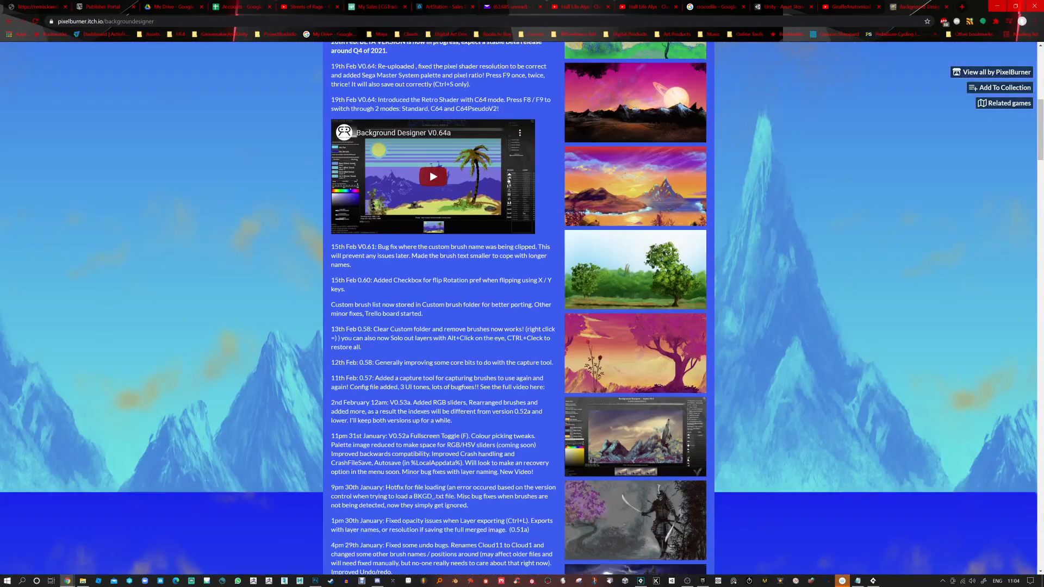
scroll(471, 389, "down", 2)
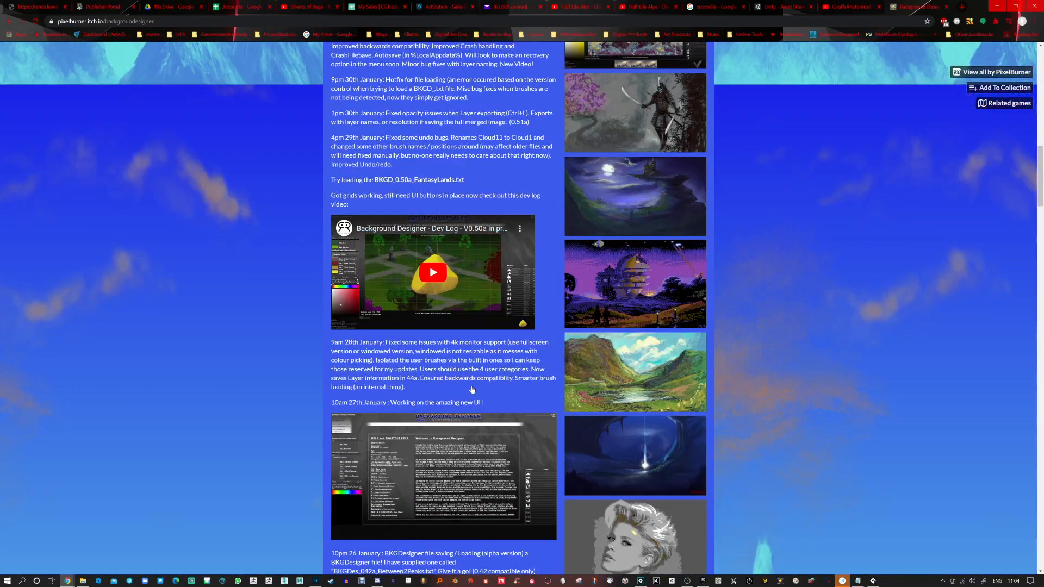
scroll(482, 261, "up", 8)
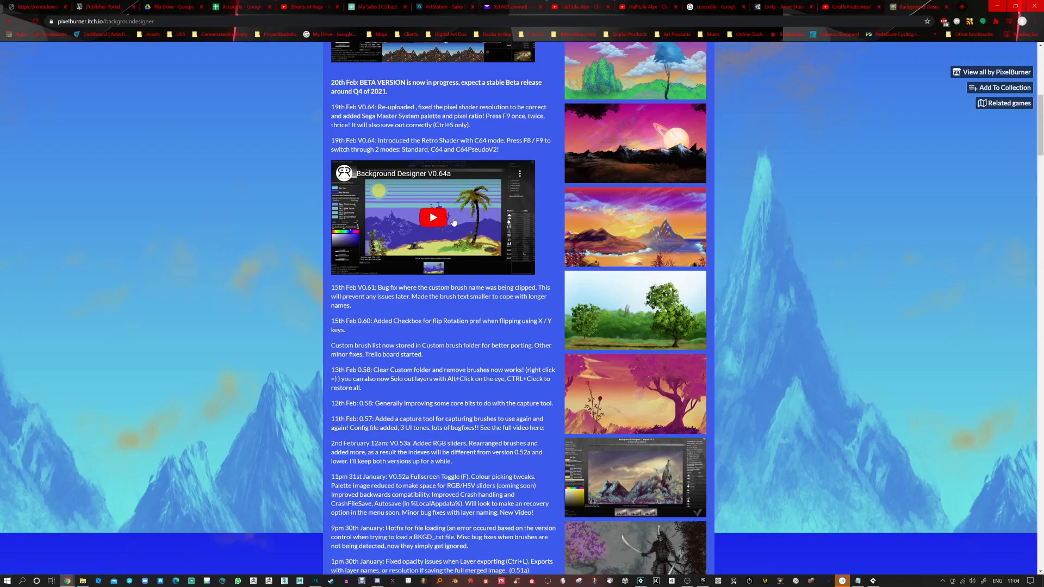
scroll(453, 221, "up", 8)
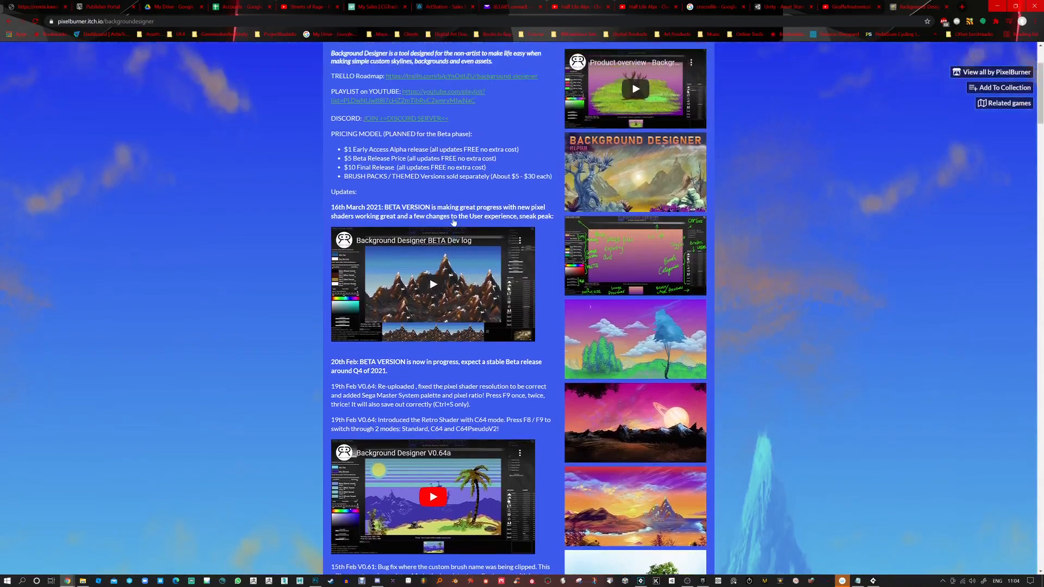